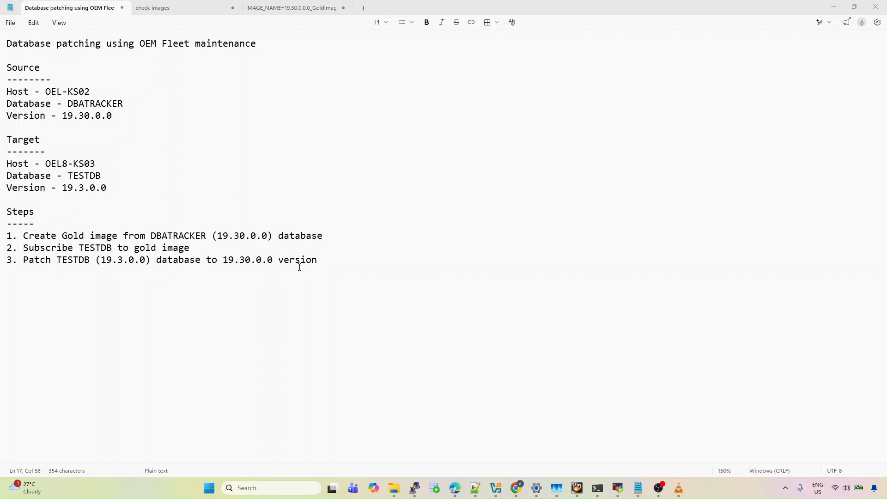
Switch from the Notepad patching plan to the browser showing the gold-image form
{"action": "left_click", "coordinate": [513, 492]}
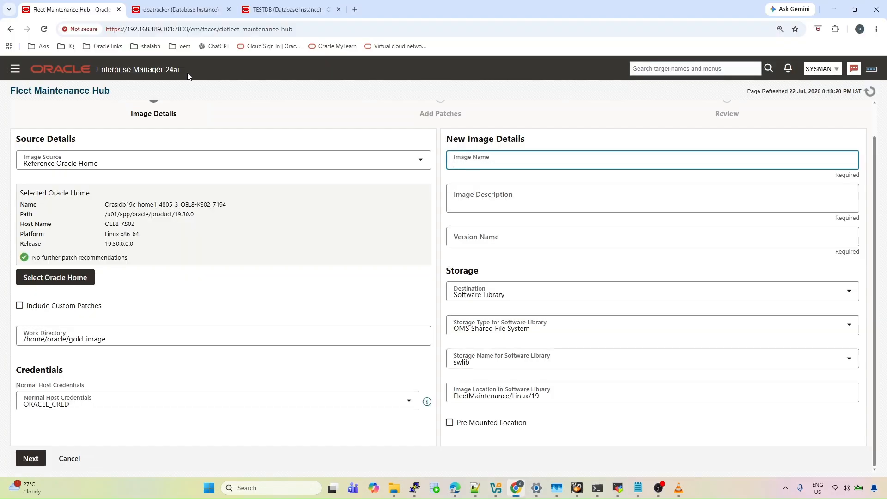
Compare the dbatracker (19.30.0.0.0) and TESTDB (19.3.0.0.0) database home pages
{"action": "left_click", "coordinate": [140, 10]}
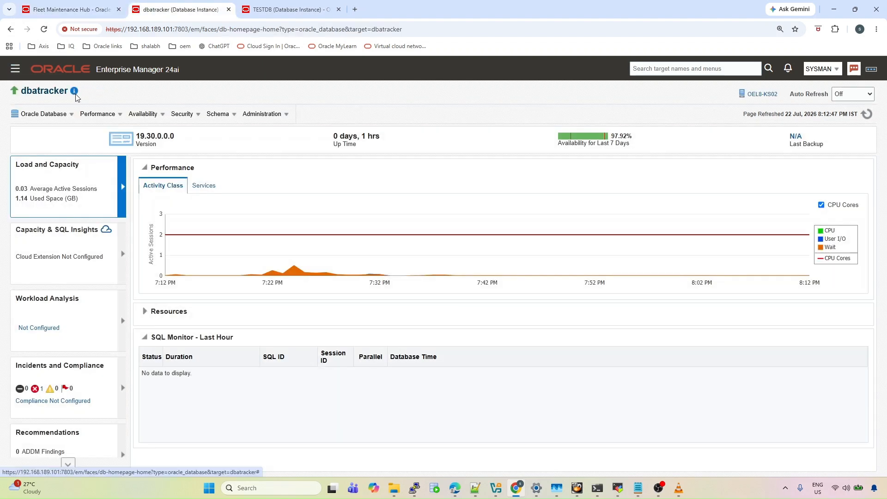
{"action": "mouse_move", "coordinate": [75, 95]}
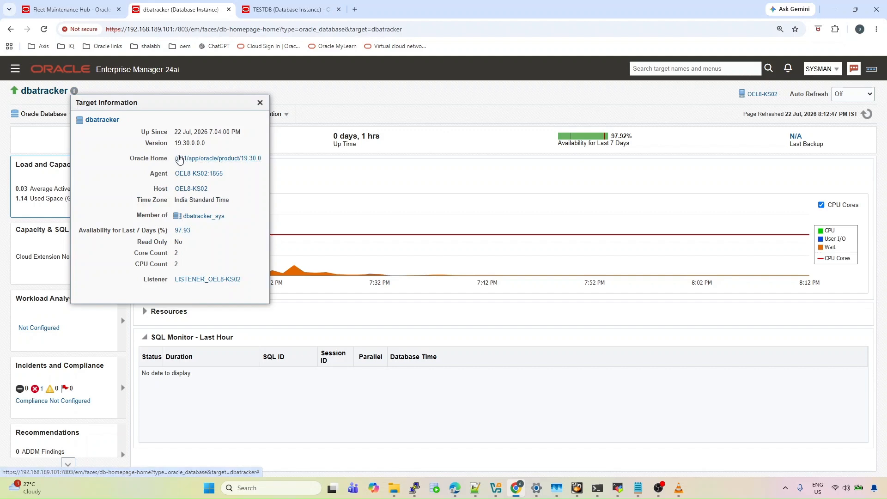
{"action": "left_click", "coordinate": [277, 9]}
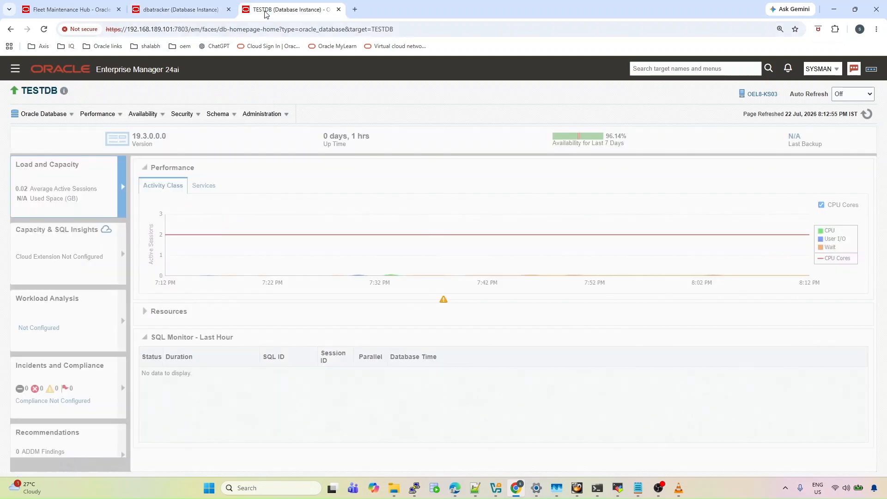
{"action": "mouse_move", "coordinate": [65, 91]}
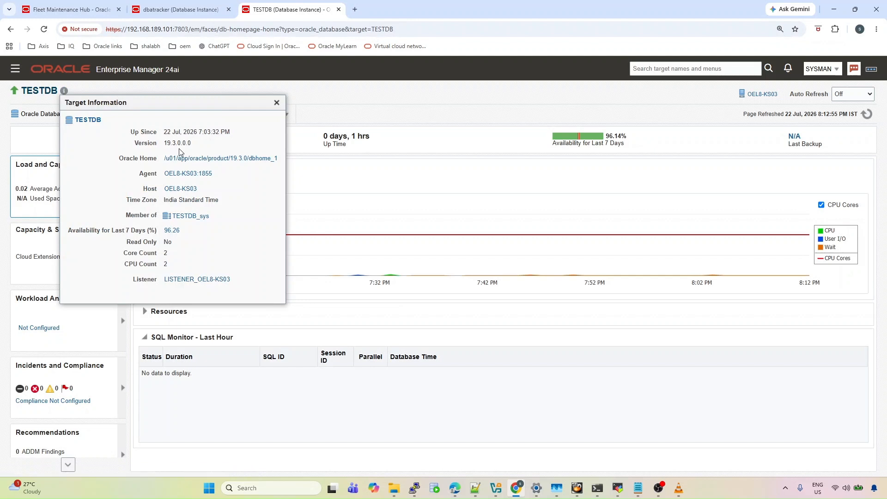
Navigate through Targets > Databases > Administration to the Fleet Maintenance Hub
{"action": "left_click", "coordinate": [70, 9]}
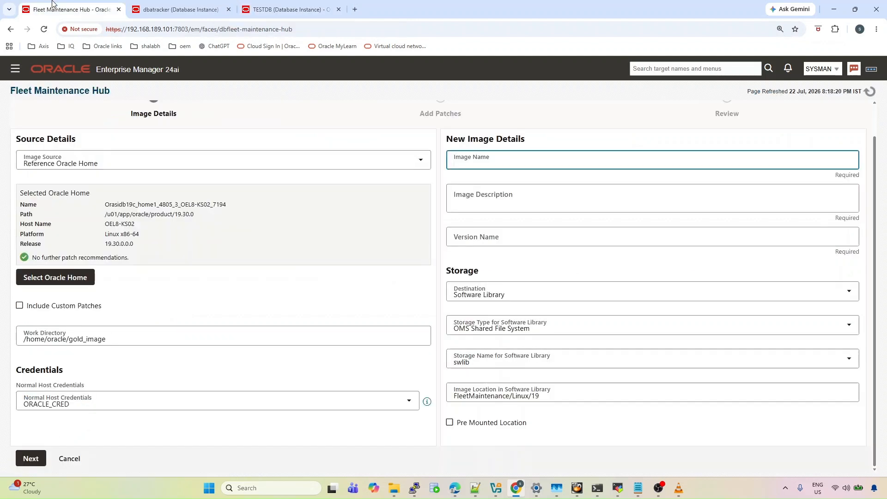
{"action": "left_click", "coordinate": [17, 70]}
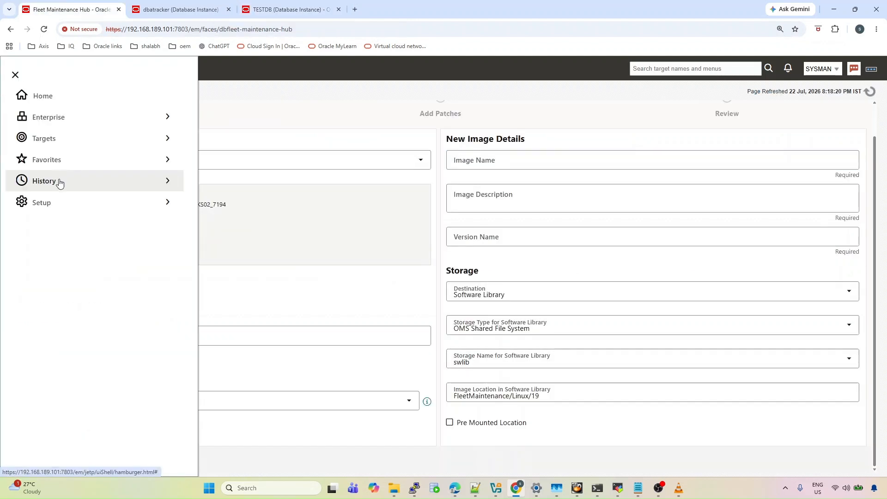
{"action": "left_click", "coordinate": [60, 140]}
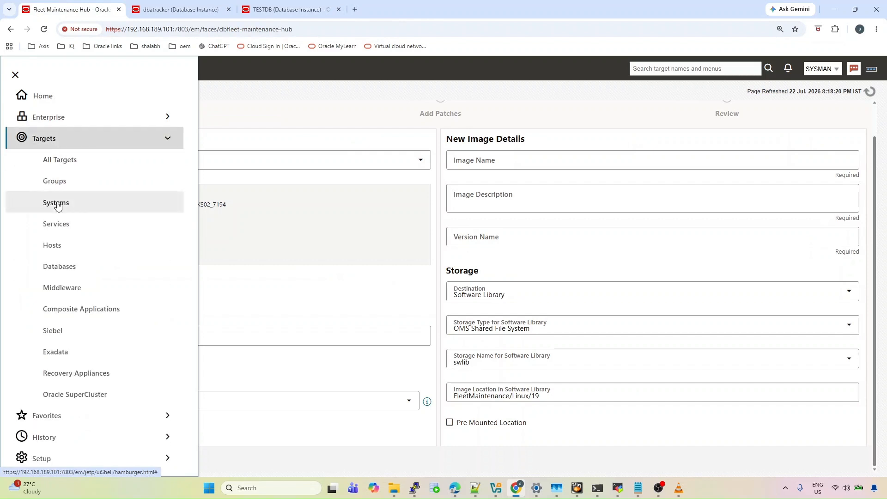
{"action": "left_click", "coordinate": [56, 267]}
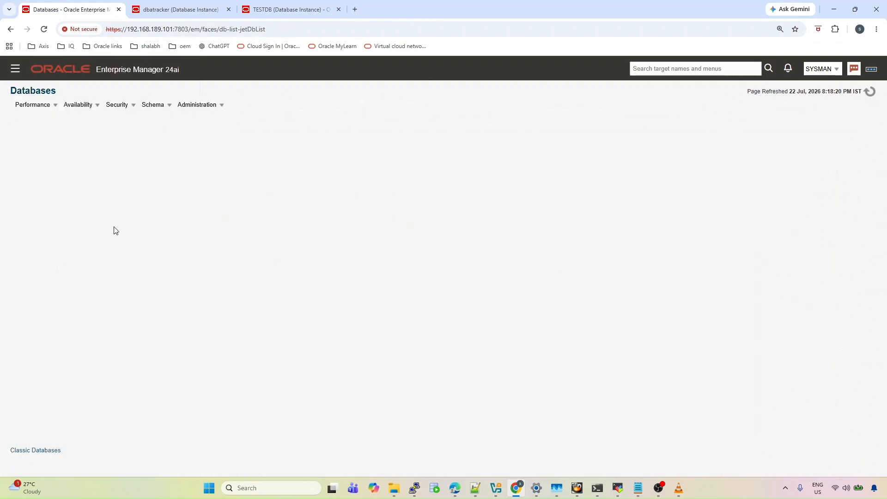
{"action": "left_click", "coordinate": [199, 105]}
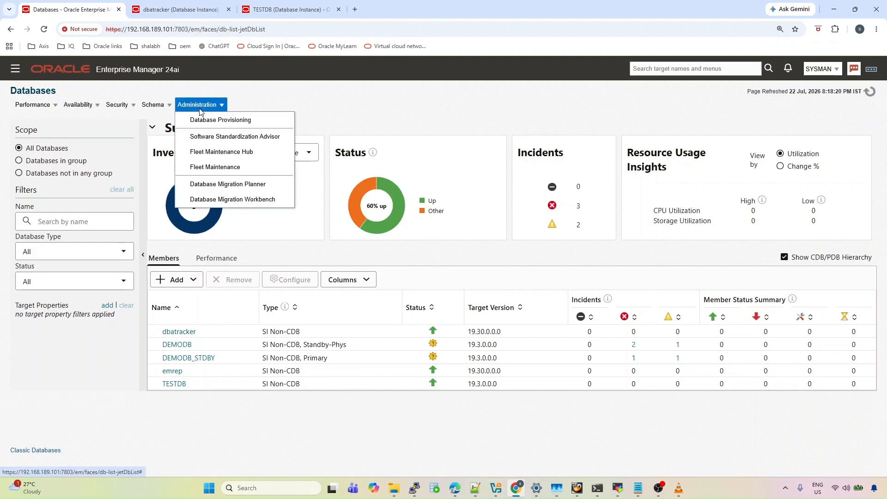
{"action": "left_click", "coordinate": [210, 153]}
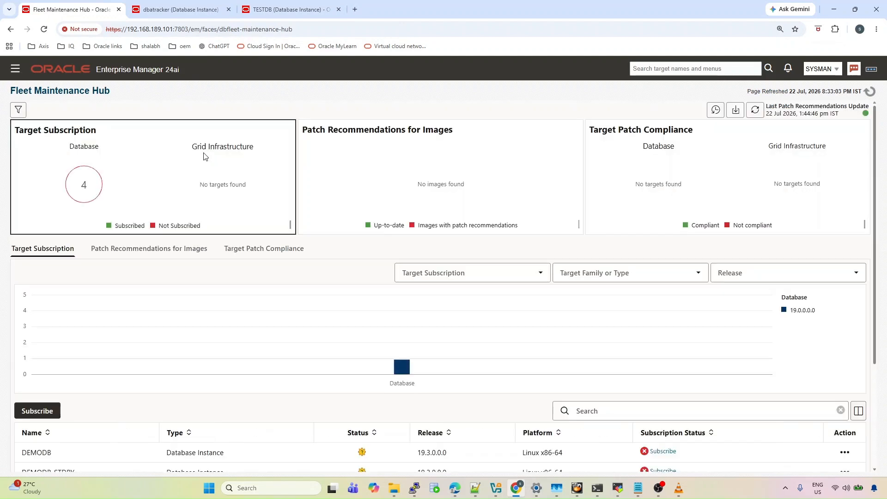
From Patch Recommendations for Images, start a new gold image with Create Image
{"action": "left_click", "coordinate": [408, 167]}
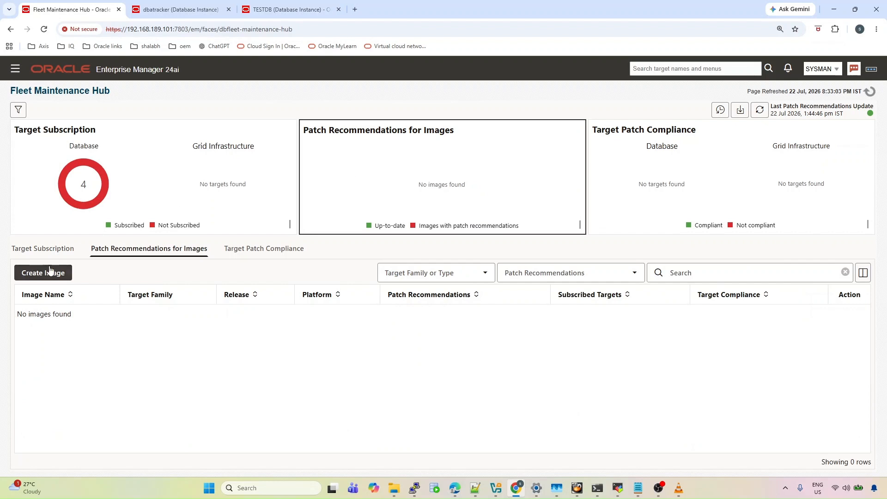
{"action": "left_click", "coordinate": [49, 274]}
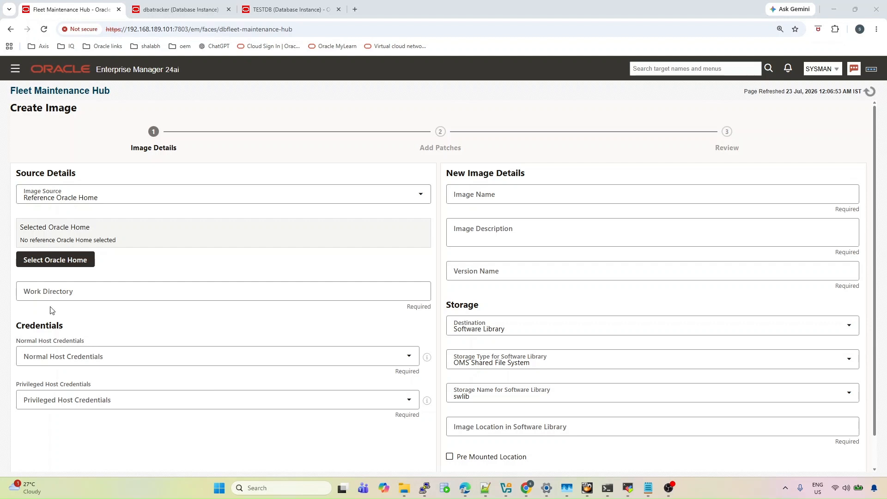
Use the 19.30 Oracle Home on OEL8-KS02 (release filter 19.0.0.0) as source, excluding custom patches
{"action": "left_click", "coordinate": [51, 263]}
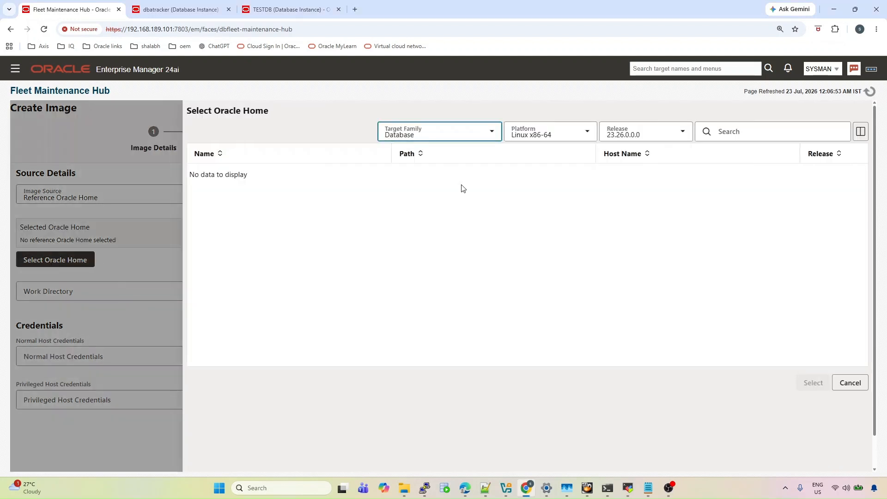
{"action": "left_click", "coordinate": [649, 134]}
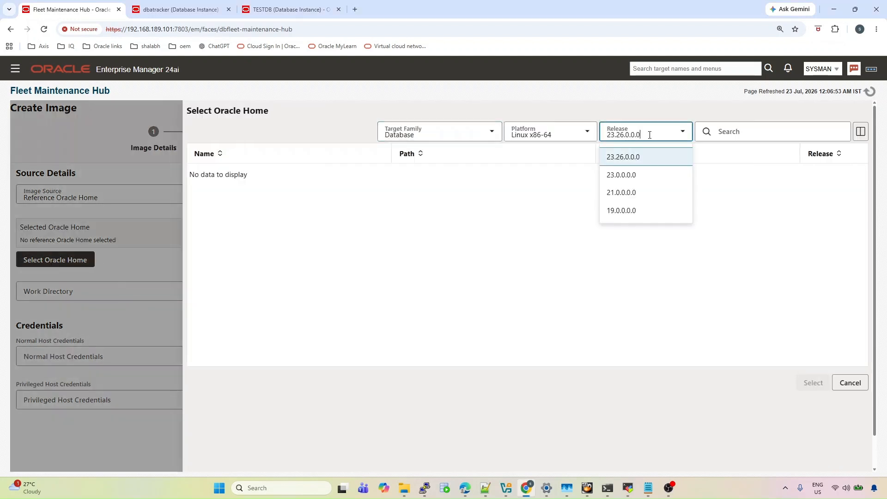
{"action": "left_click", "coordinate": [632, 209]}
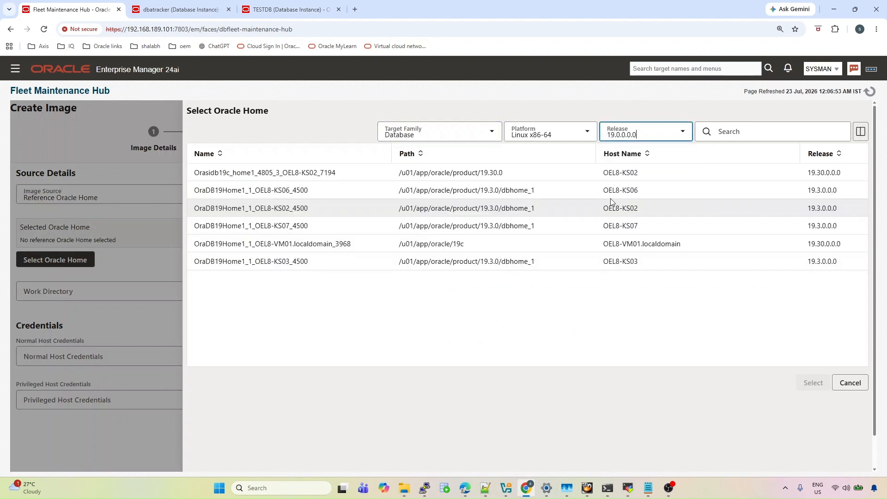
{"action": "left_click", "coordinate": [543, 177]}
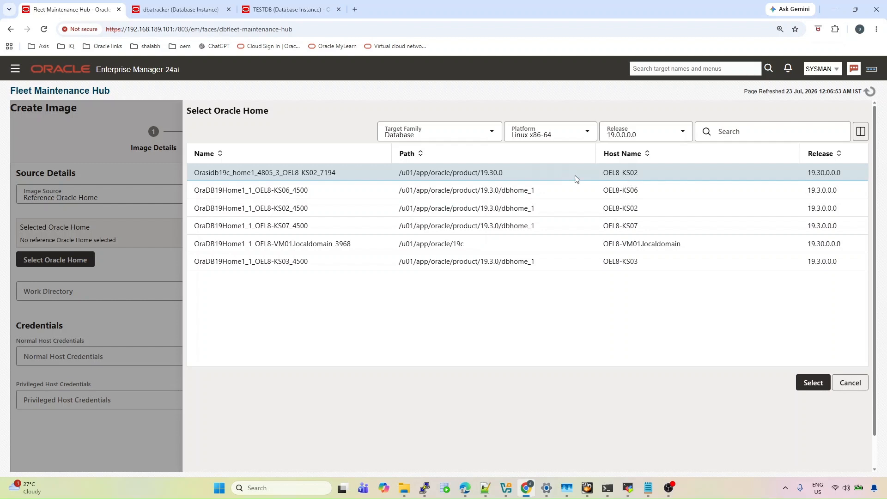
{"action": "left_click", "coordinate": [819, 383]}
{"action": "scroll", "coordinate": [321, 311], "scroll_direction": "down", "scroll_amount": 3}
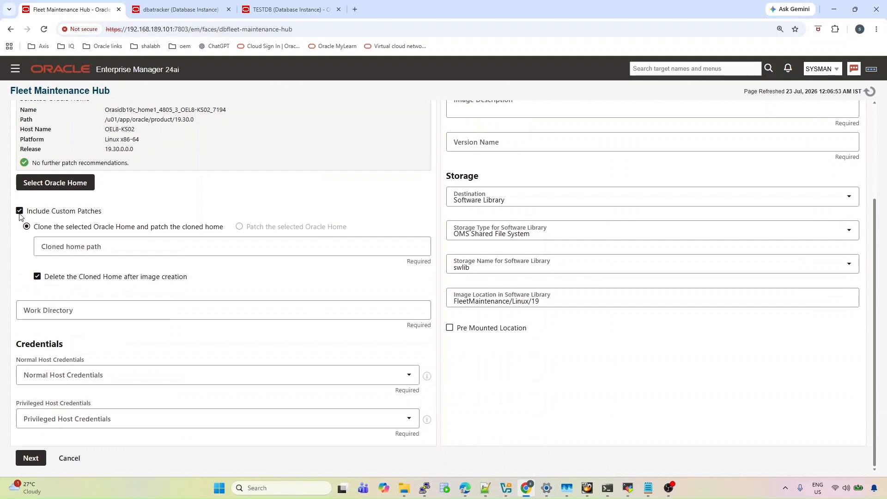
{"action": "left_click", "coordinate": [19, 212]}
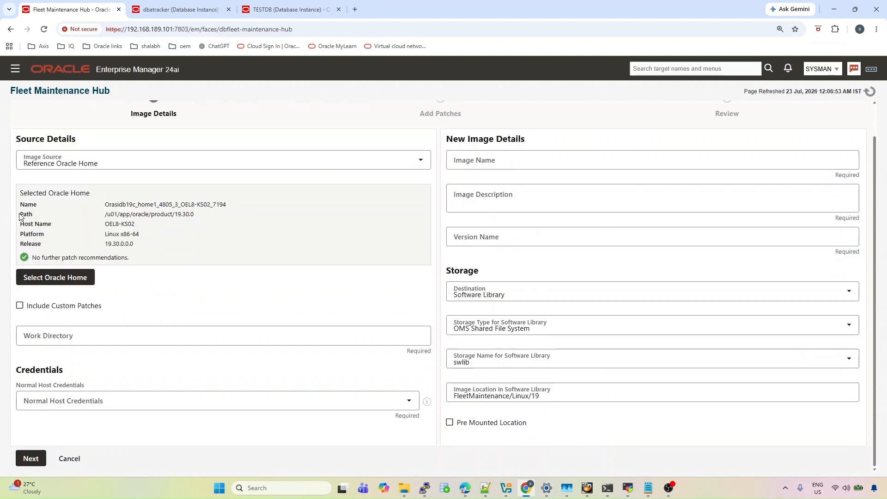
{"action": "left_click", "coordinate": [65, 339]}
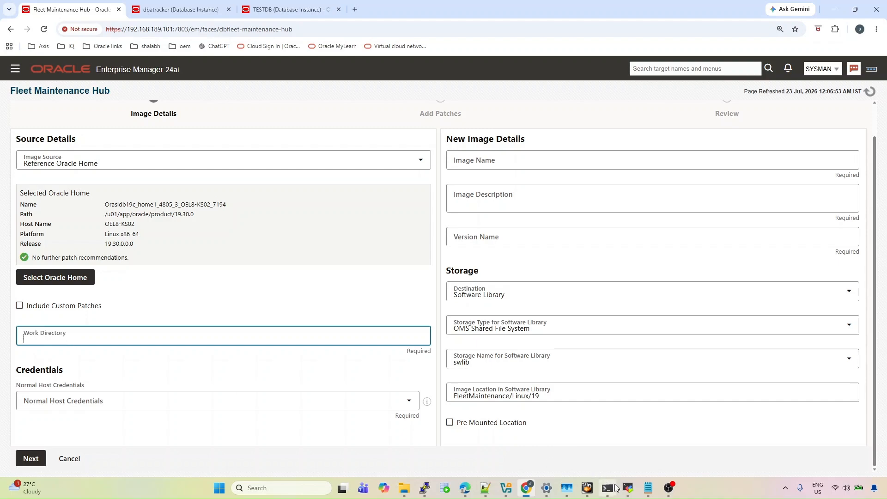
Run pwd in MobaXterm on OEL8-KS02 and copy the /home/oracle/gold_image path
{"action": "left_click", "coordinate": [631, 492]}
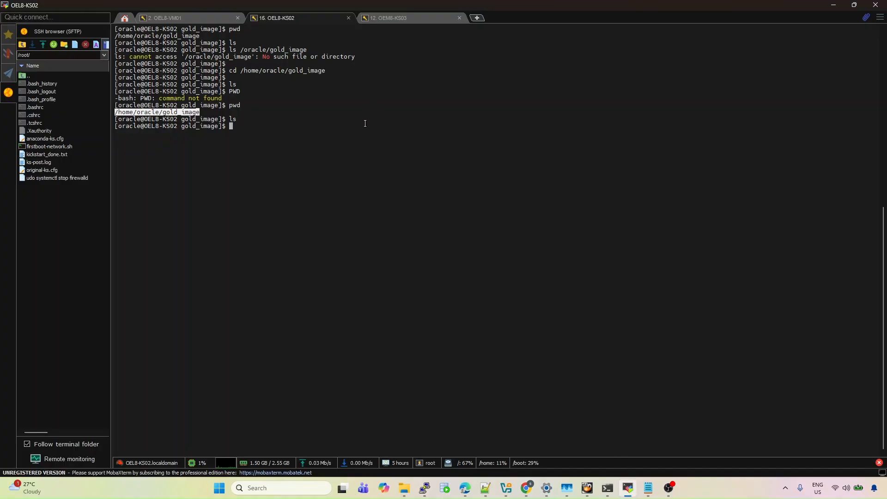
{"action": "type", "text": "pwd"}
{"action": "key", "text": "Return"}
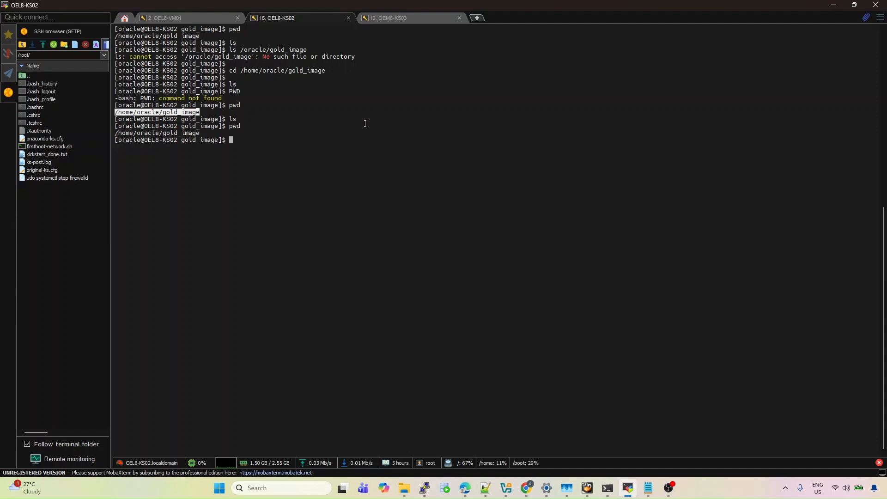
{"action": "double_click", "coordinate": [170, 133]}
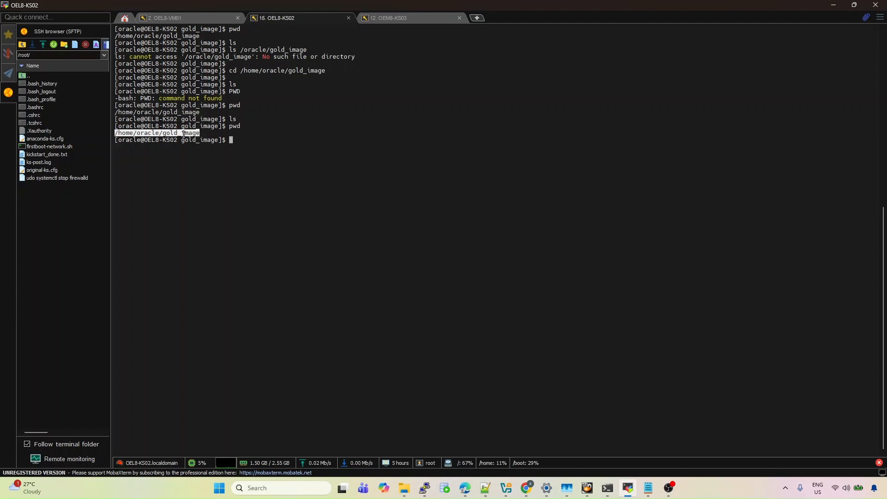
{"action": "key", "text": "alt+Tab"}
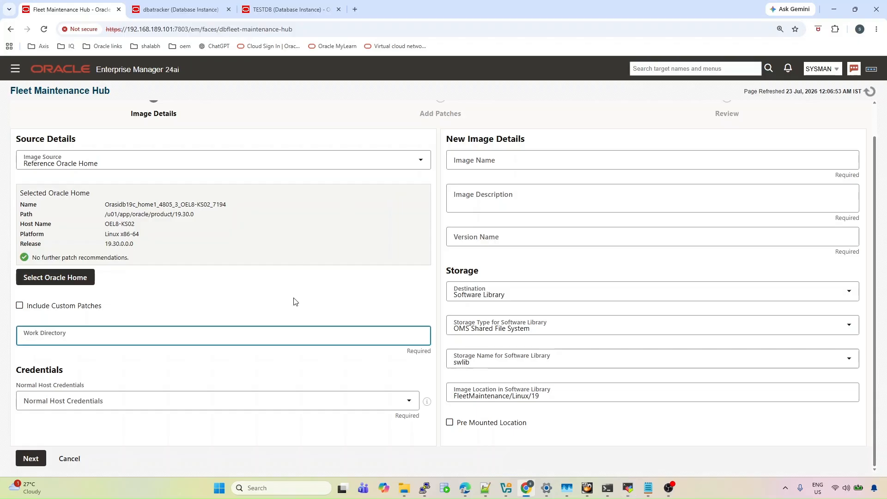
Set Work Directory to /home/oracle/gold_image and Normal Host Credentials to ORACLE_CRED
{"action": "type", "text": "/home/oracle/gold_image"}
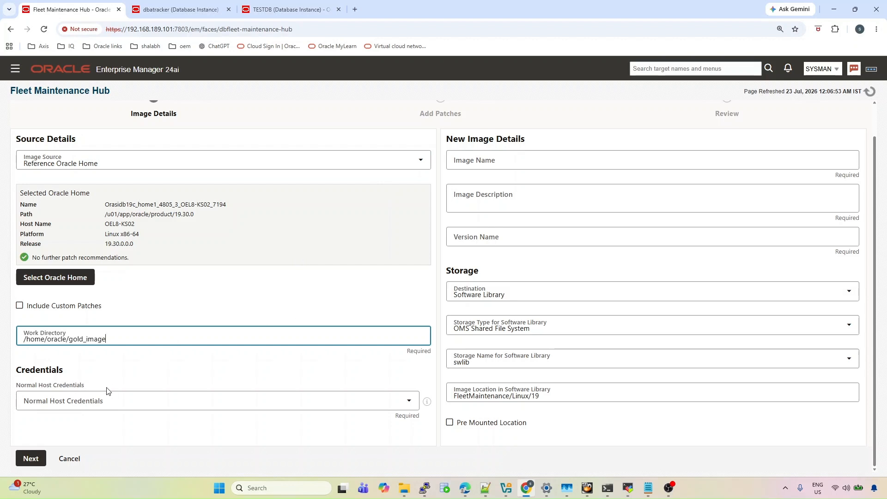
{"action": "left_click", "coordinate": [153, 400]}
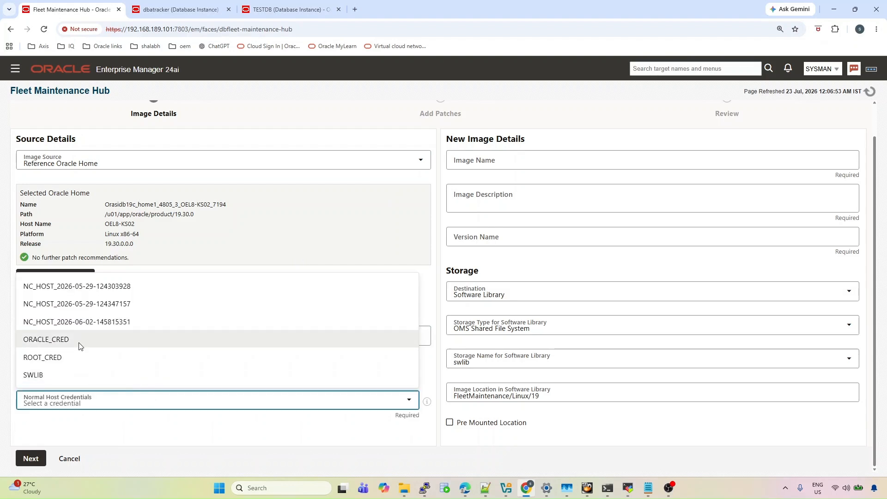
{"action": "left_click", "coordinate": [80, 345]}
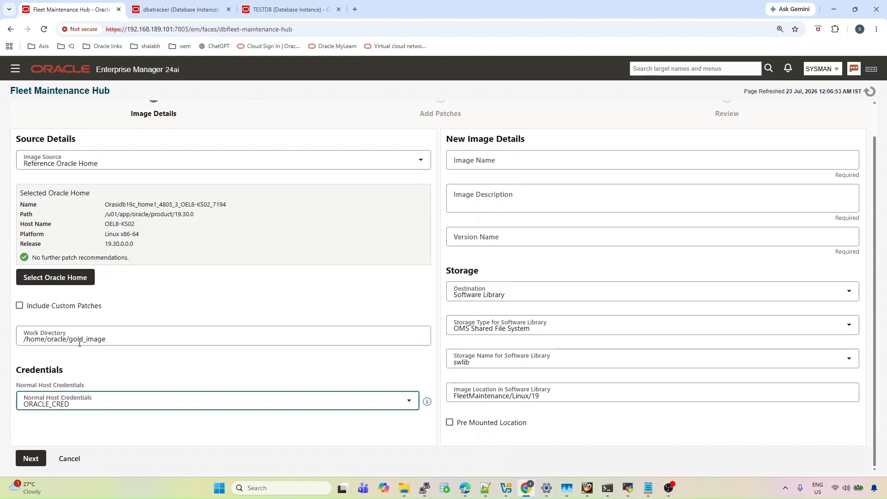
{"action": "left_click", "coordinate": [510, 161]}
{"action": "left_click", "coordinate": [483, 161]}
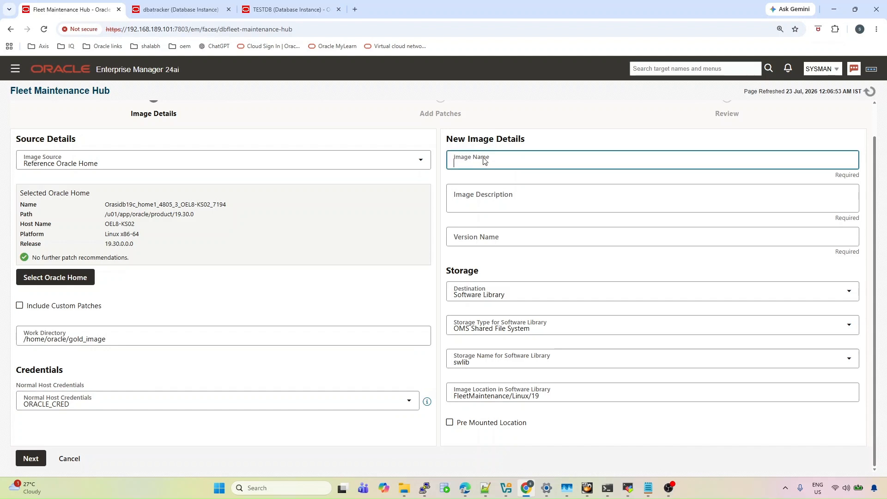
Copy the image name 19.30.0.0.0_GoldImage from the notes into Image Name
{"action": "left_click", "coordinate": [652, 495]}
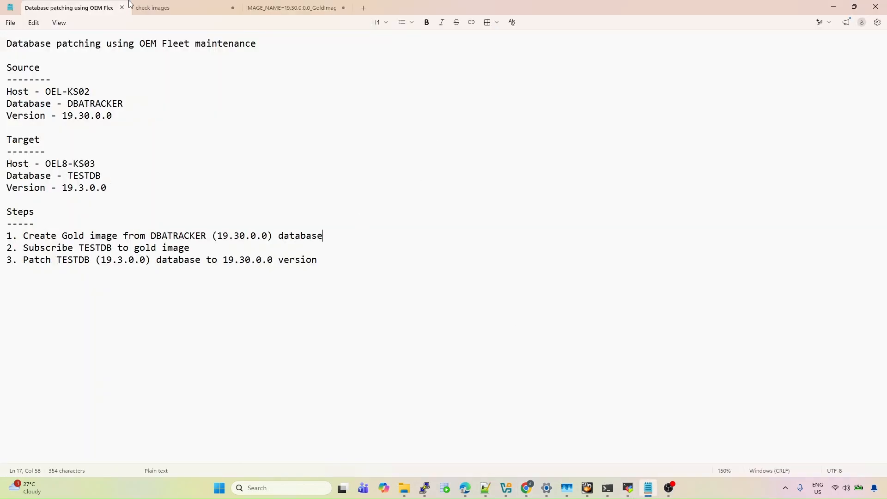
{"action": "left_click", "coordinate": [267, 15]}
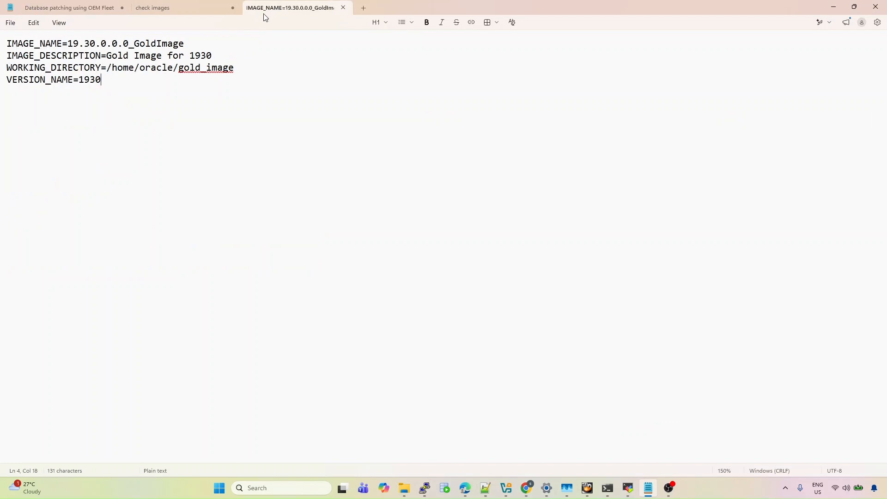
{"action": "left_click_drag", "start_coordinate": [68, 46], "coordinate": [185, 50]}
{"action": "key", "text": "ctrl+c"}
{"action": "key", "text": "alt+Tab"}
{"action": "left_click", "coordinate": [481, 164]}
{"action": "key", "text": "ctrl+v"}
Set the description to 'Gold Image for 1930' and the version name to 1930
{"action": "left_click", "coordinate": [486, 206]}
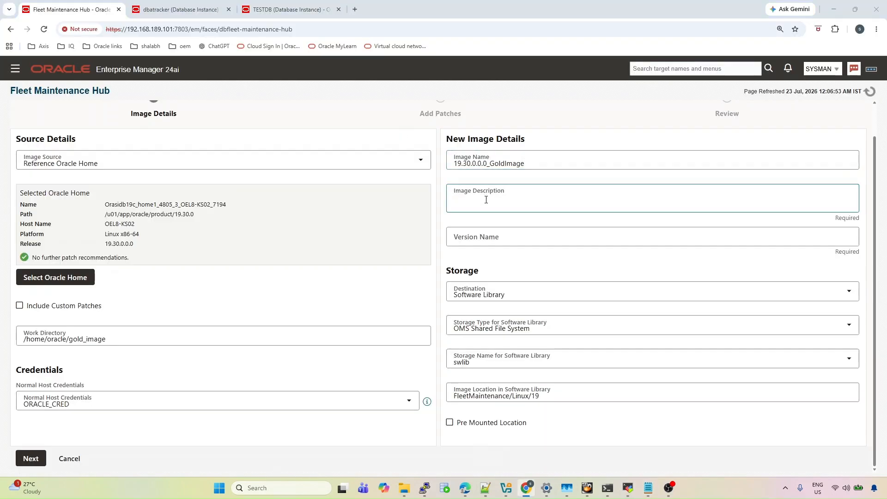
{"action": "key", "text": "alt+Tab"}
{"action": "left_click_drag", "start_coordinate": [107, 56], "coordinate": [211, 64]}
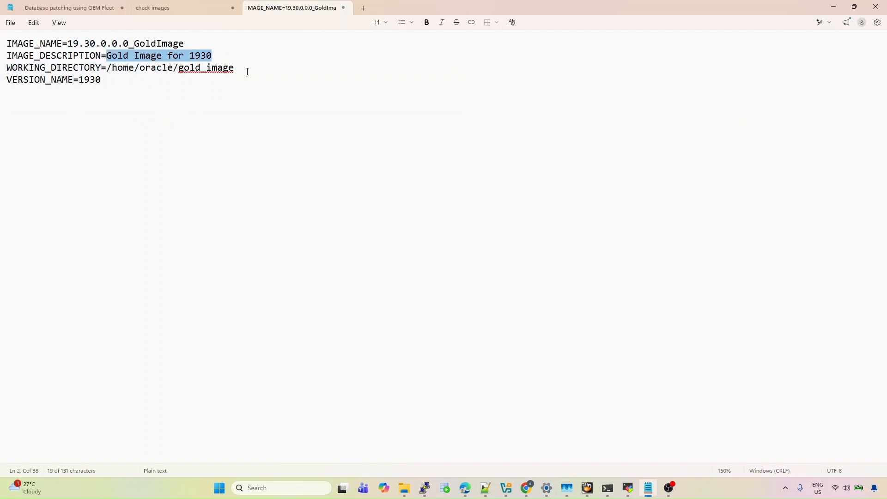
{"action": "key", "text": "alt+Tab"}
{"action": "left_click", "coordinate": [508, 197]}
{"action": "key", "text": "ctrl+v"}
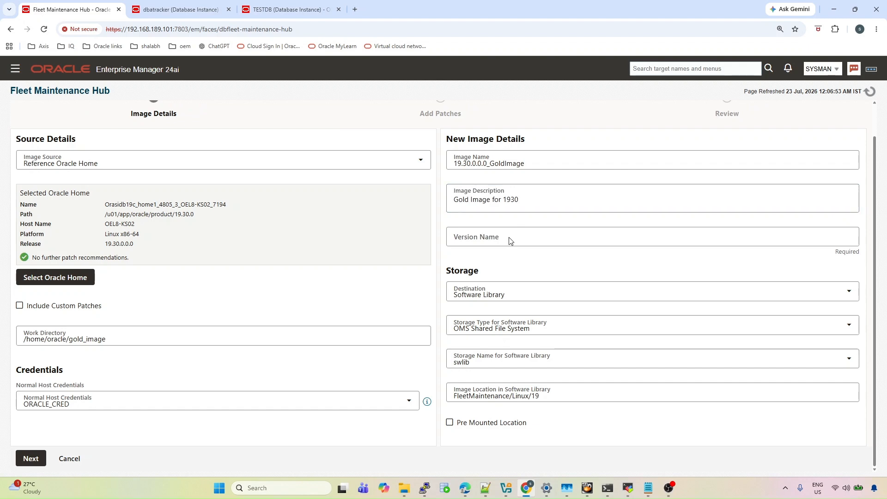
{"action": "key", "text": "alt+Tab"}
{"action": "key", "text": "alt+Tab"}
{"action": "left_click", "coordinate": [459, 242]}
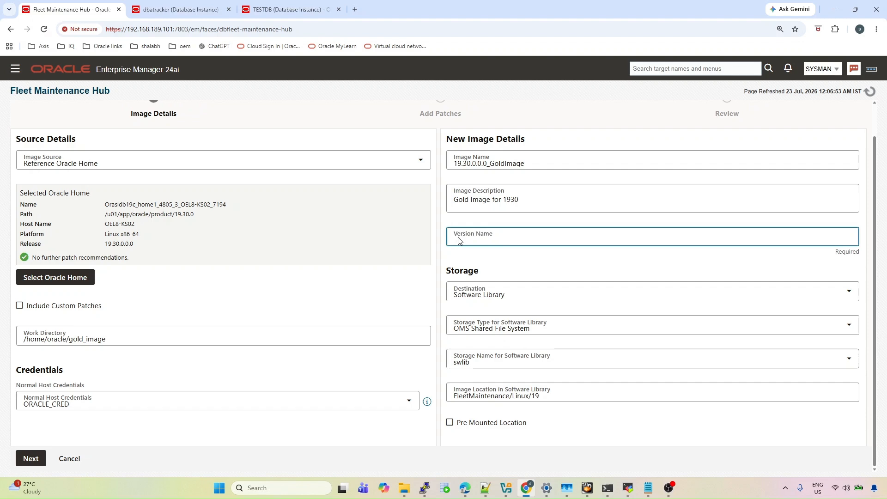
{"action": "type", "text": "1930"}
Store the image on OMS Shared File System in the swlib library and proceed to review
{"action": "left_click", "coordinate": [516, 331]}
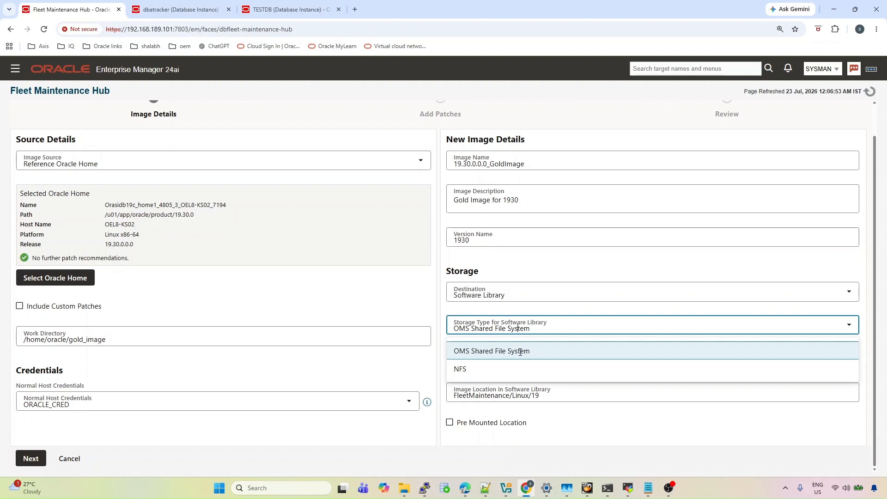
{"action": "left_click", "coordinate": [520, 352]}
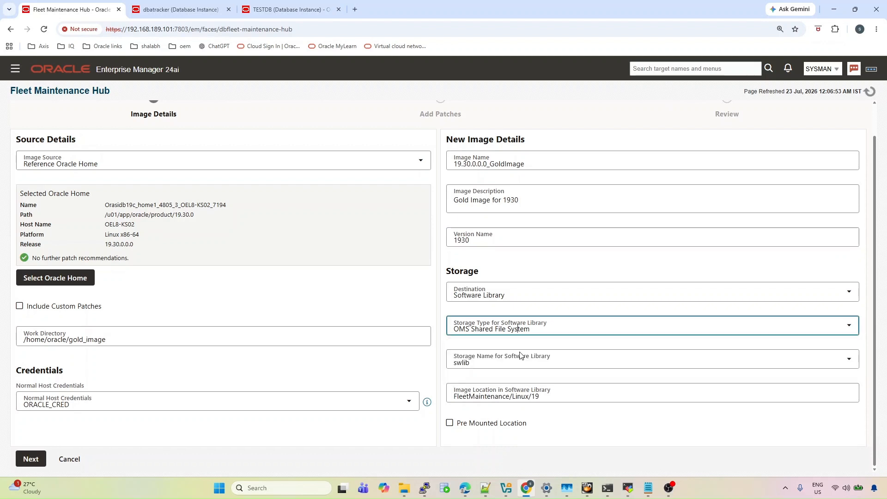
{"action": "left_click", "coordinate": [483, 363]}
{"action": "left_click", "coordinate": [483, 363]}
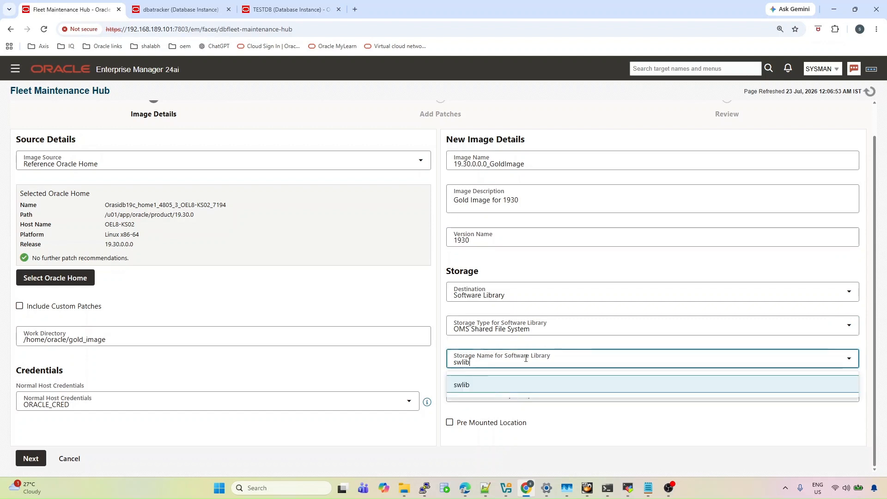
{"action": "left_click", "coordinate": [522, 386]}
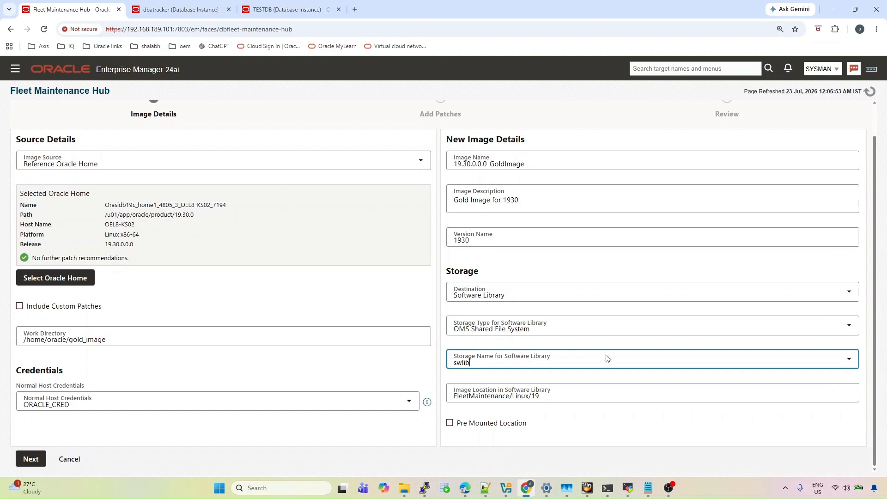
{"action": "left_click", "coordinate": [28, 461]}
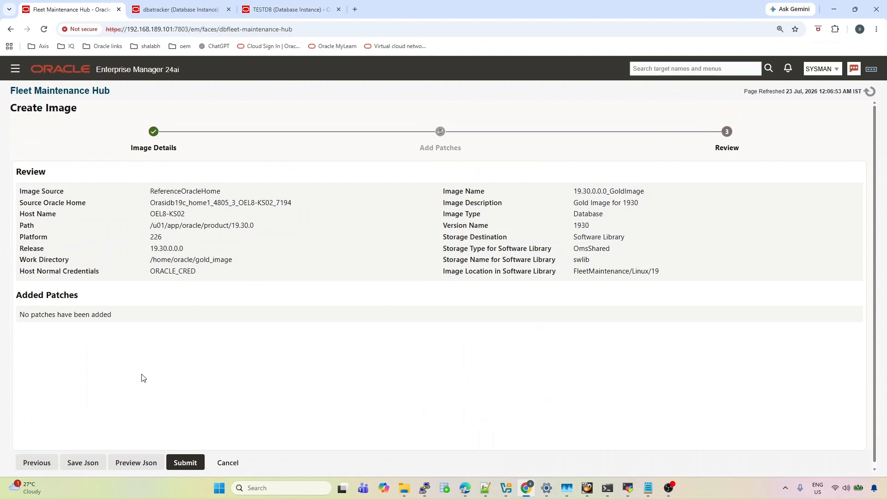
Submit the gold image creation and return to the Fleet Maintenance Hub
{"action": "left_click", "coordinate": [185, 464]}
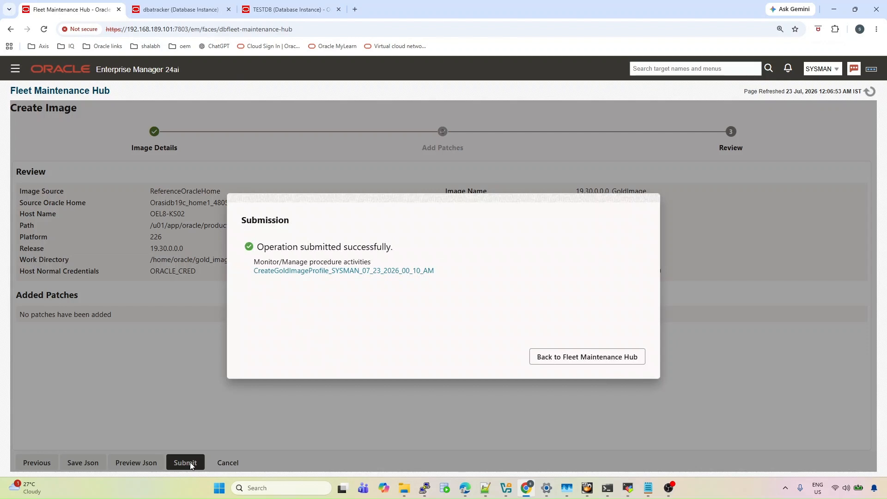
{"action": "left_click", "coordinate": [536, 366]}
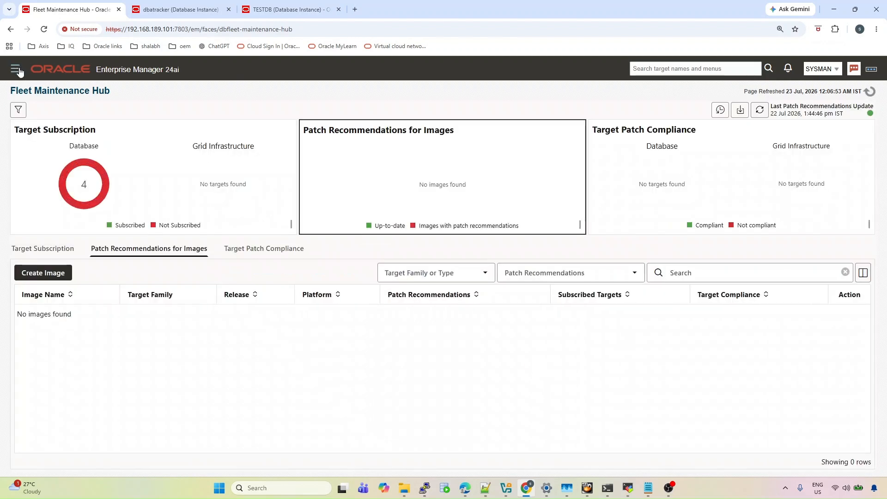
{"action": "left_click", "coordinate": [17, 70]}
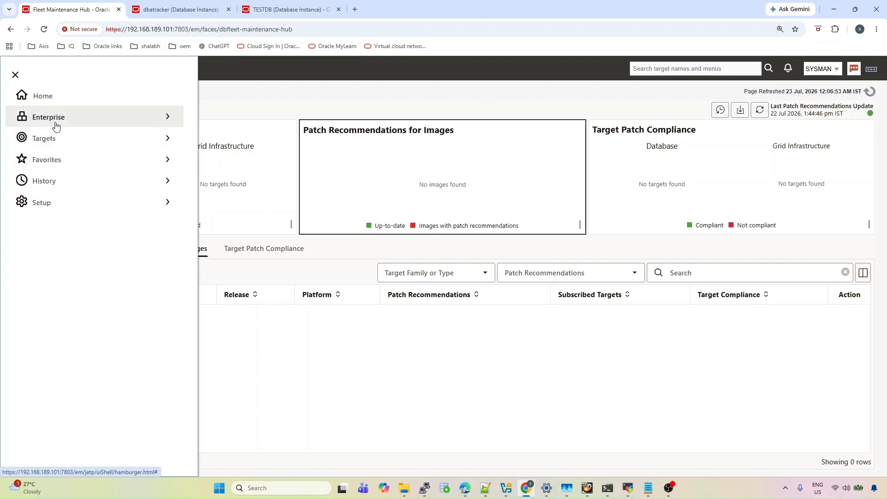
Go to Targets > Databases, then Administration > Database Provisioning
{"action": "left_click", "coordinate": [52, 139]}
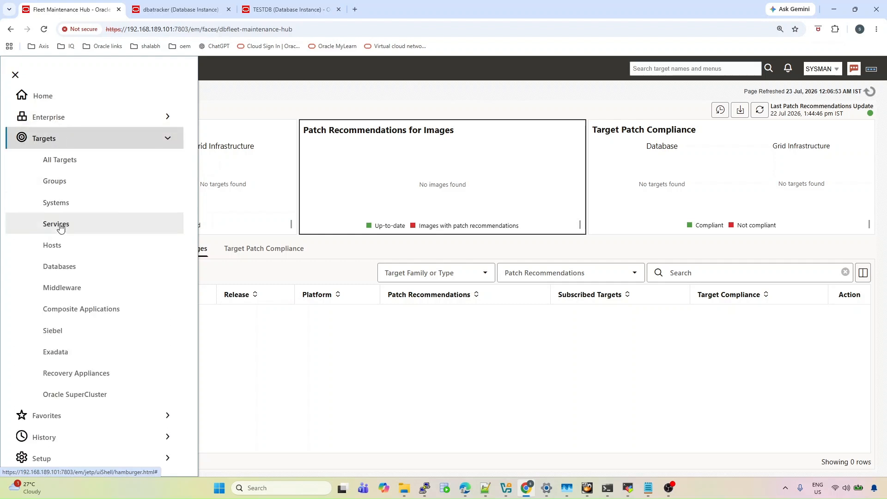
{"action": "left_click", "coordinate": [68, 270]}
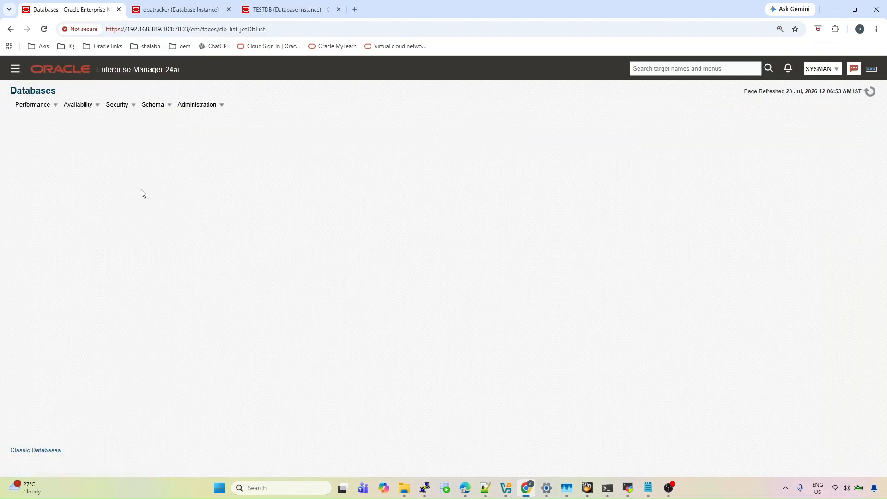
{"action": "left_click", "coordinate": [195, 107]}
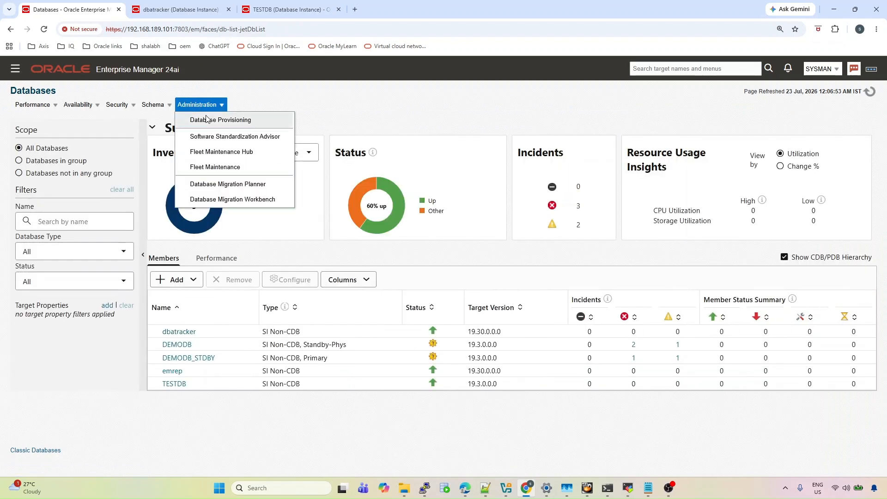
{"action": "left_click", "coordinate": [206, 118]}
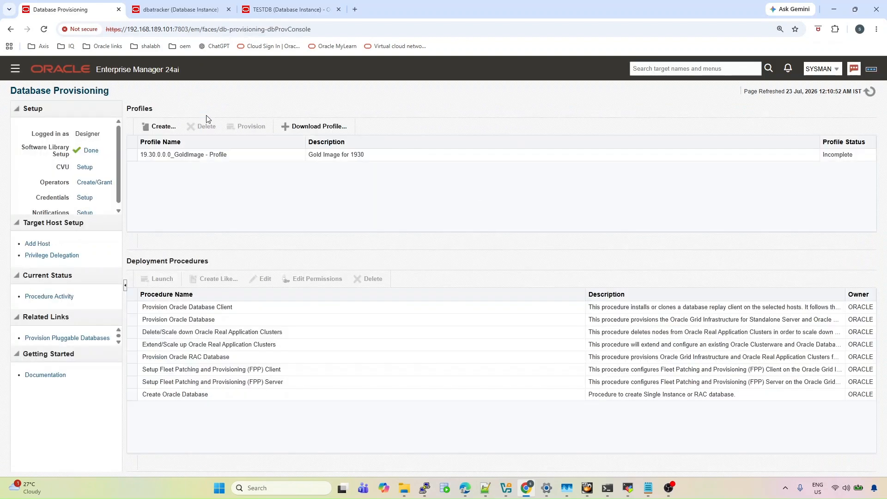
Open the running CreateGoldImageProfile run from Procedure Activity to view its steps
{"action": "left_click", "coordinate": [59, 298]}
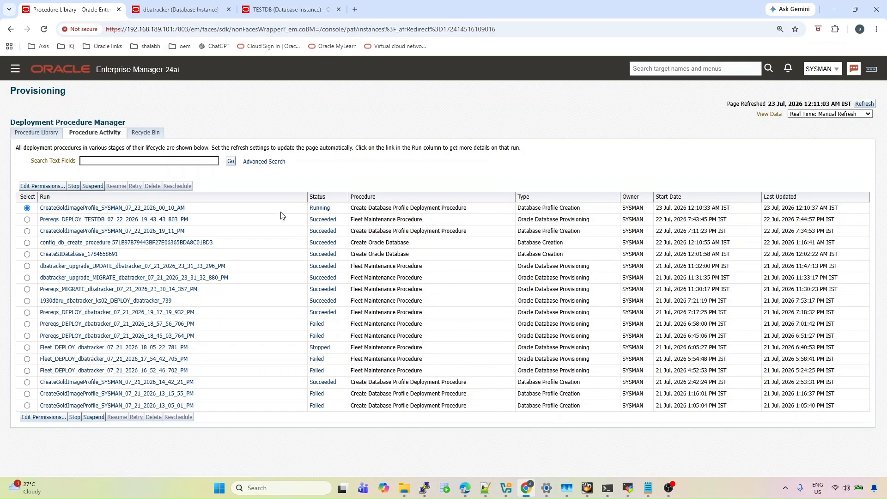
{"action": "left_click", "coordinate": [131, 209]}
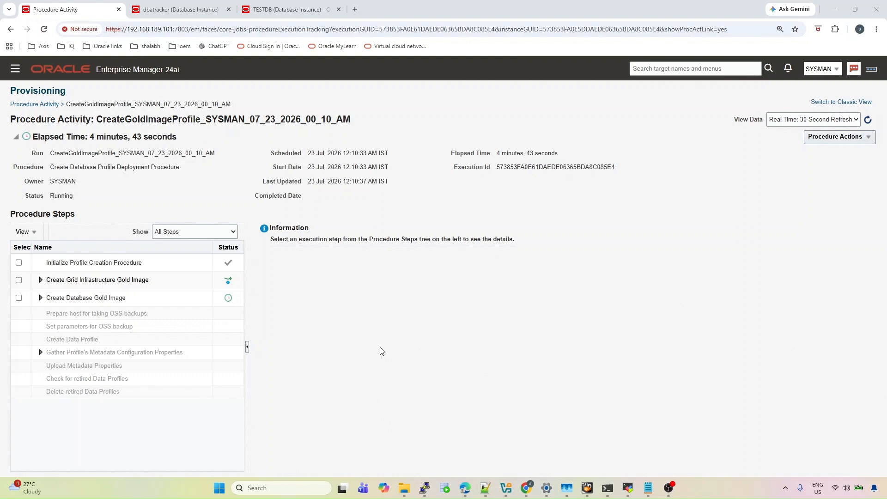
In the server terminal, print the working directory and list its contents with pwd and ls
{"action": "mouse_move", "coordinate": [632, 484]}
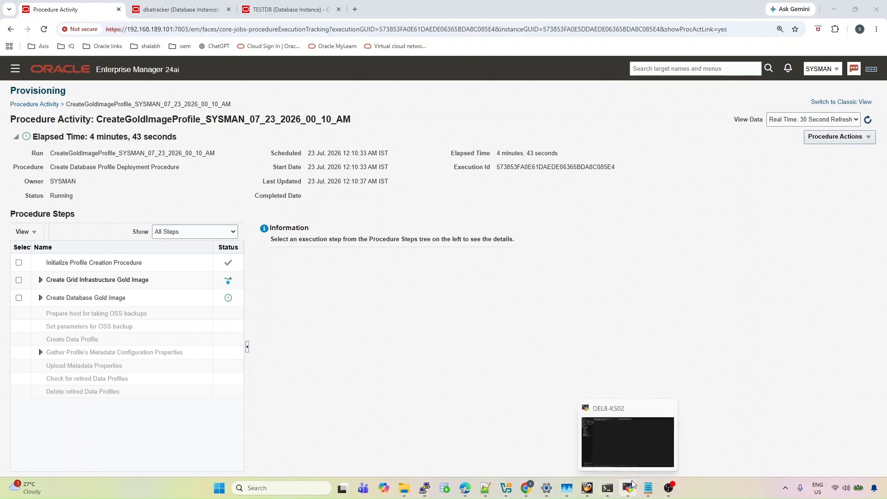
{"action": "left_click", "coordinate": [628, 432]}
{"action": "type", "text": "pwd"}
{"action": "key", "text": "Return"}
{"action": "type", "text": "ls"}
{"action": "key", "text": "Return"}
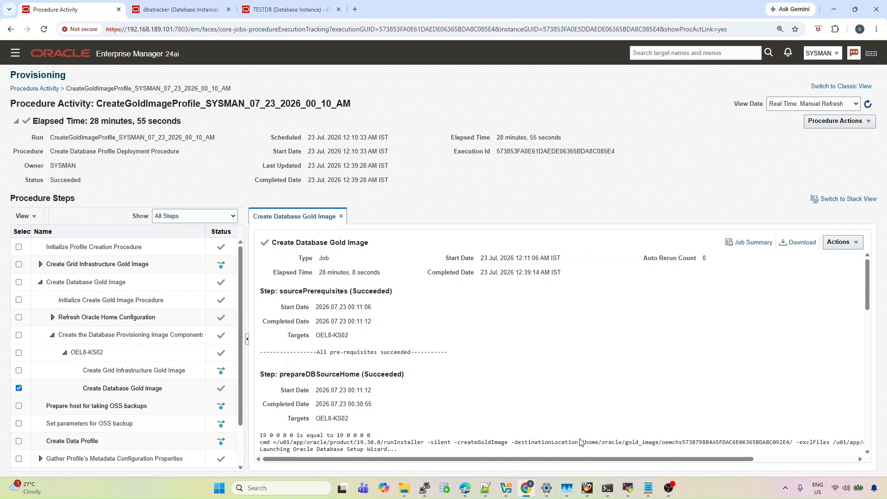
List /home/oracle/gold_image in the OEL8-KS02 terminal, confirming it is empty
{"action": "mouse_move", "coordinate": [626, 490]}
{"action": "left_click", "coordinate": [630, 447]}
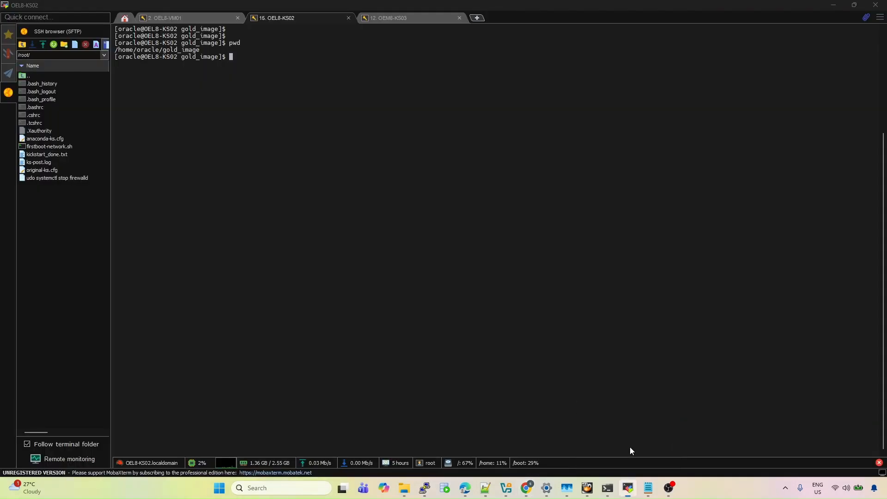
{"action": "type", "text": "ls"}
{"action": "key", "text": "Return"}
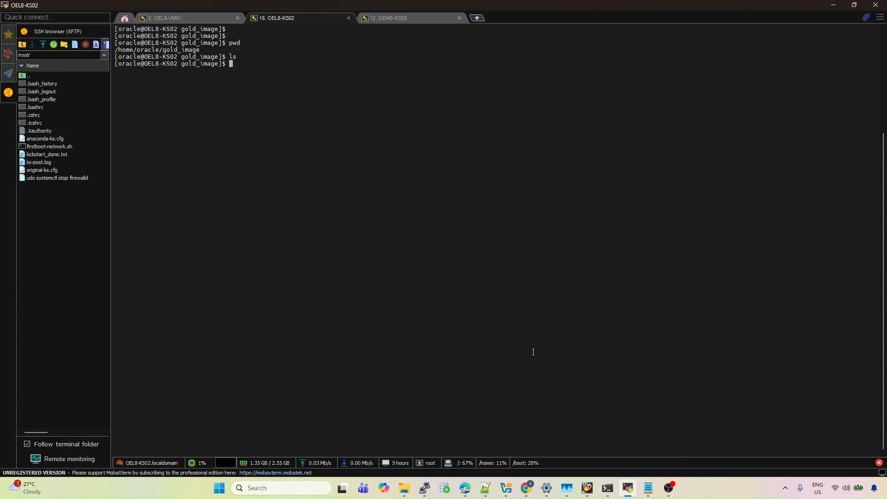
{"action": "key", "text": "alt+Tab"}
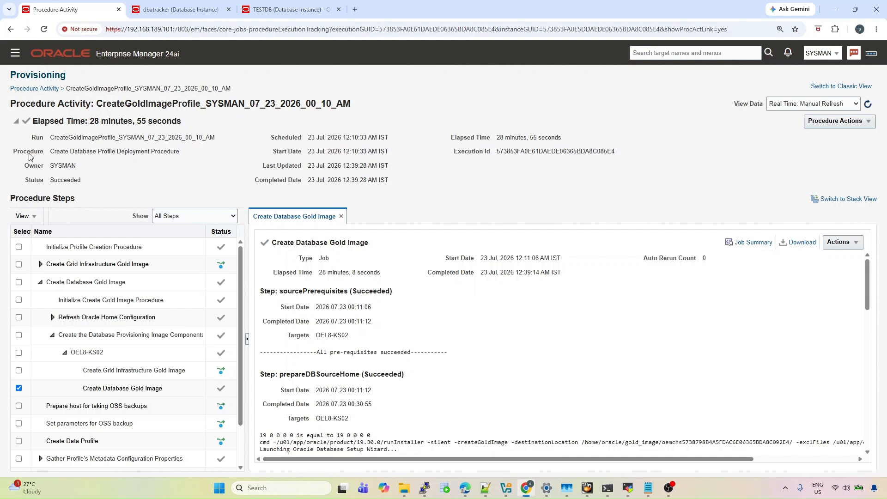
Go to Targets > Databases > Administration > Fleet Maintenance Hub
{"action": "left_click", "coordinate": [16, 53]}
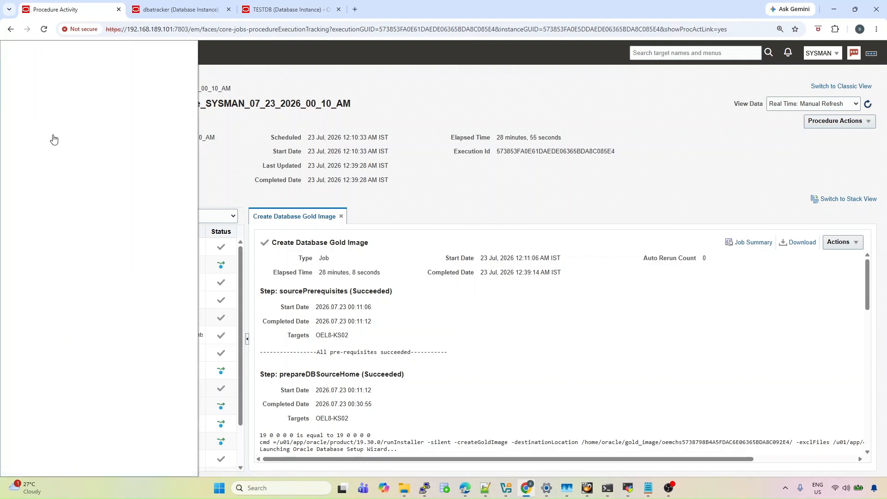
{"action": "left_click", "coordinate": [57, 131]}
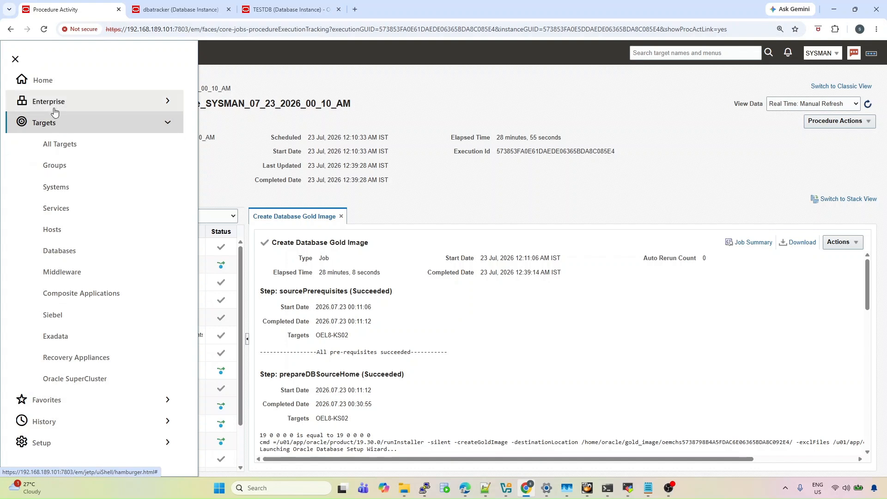
{"action": "left_click", "coordinate": [61, 253]}
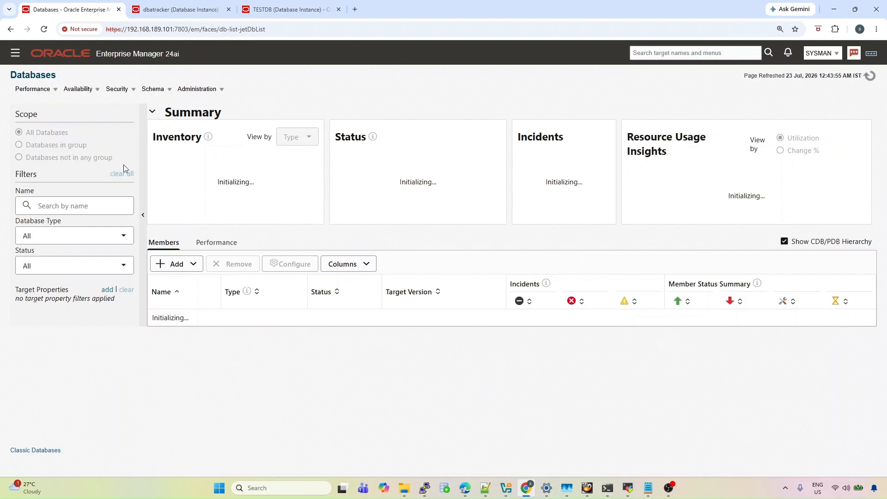
{"action": "left_click", "coordinate": [196, 90]}
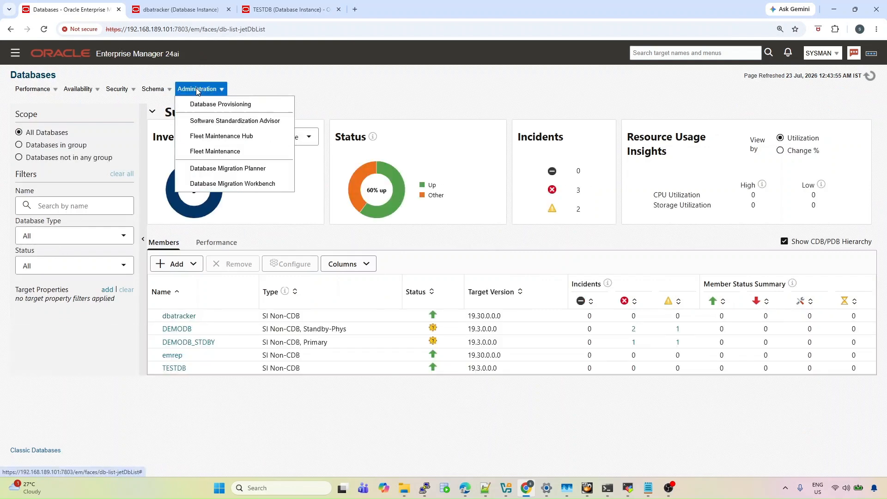
{"action": "left_click", "coordinate": [215, 137]}
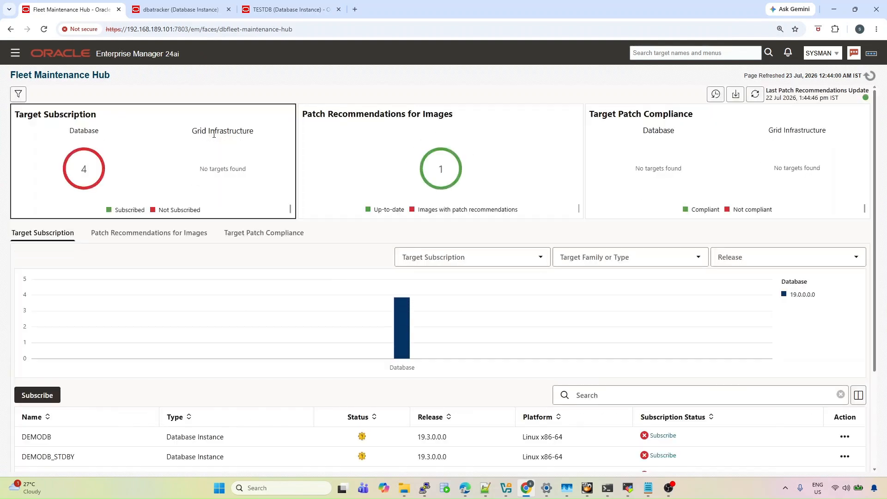
Review the 19.30.0.0.0_GoldImage management page showing version 1930, then return to the hub overview
{"action": "left_click", "coordinate": [368, 162]}
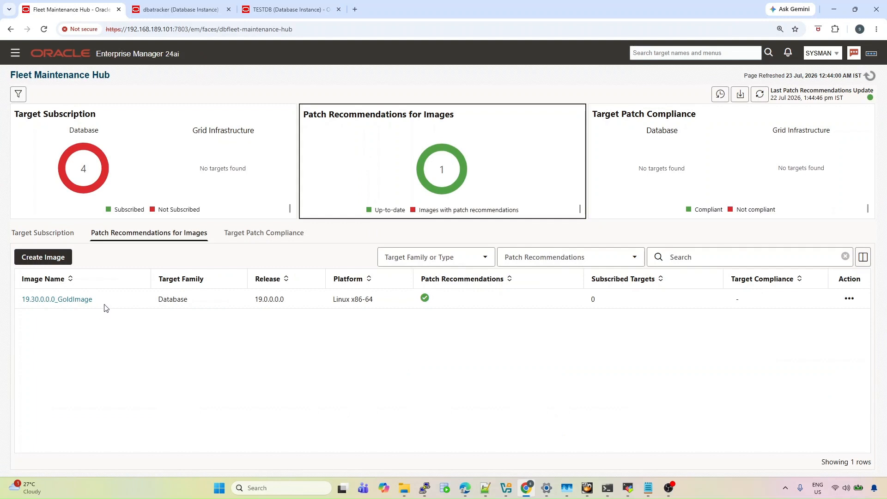
{"action": "mouse_move", "coordinate": [81, 305]}
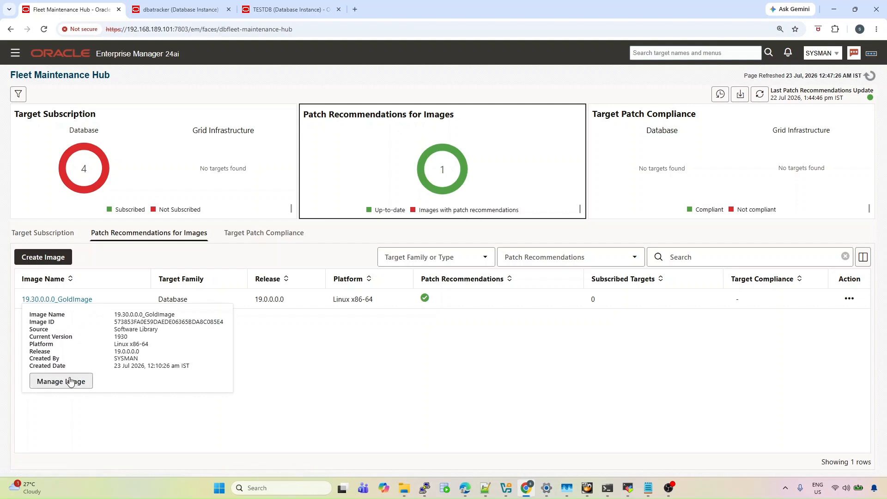
{"action": "left_click", "coordinate": [70, 382]}
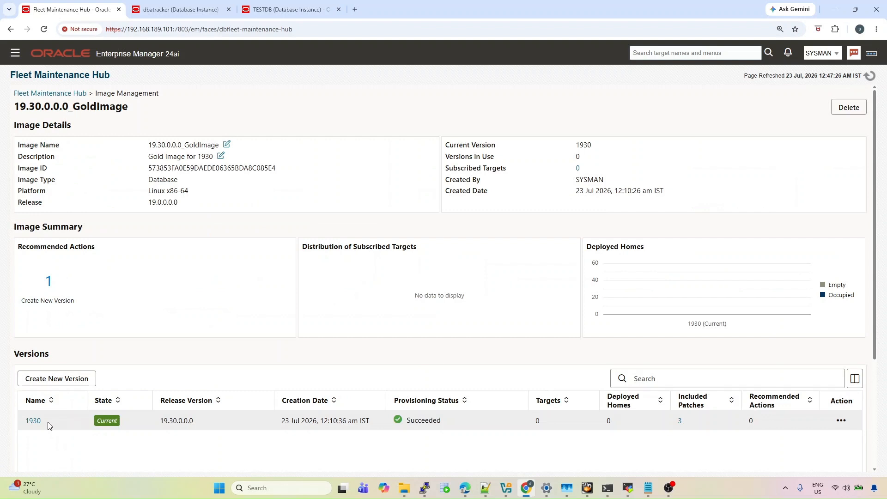
{"action": "mouse_move", "coordinate": [110, 421]}
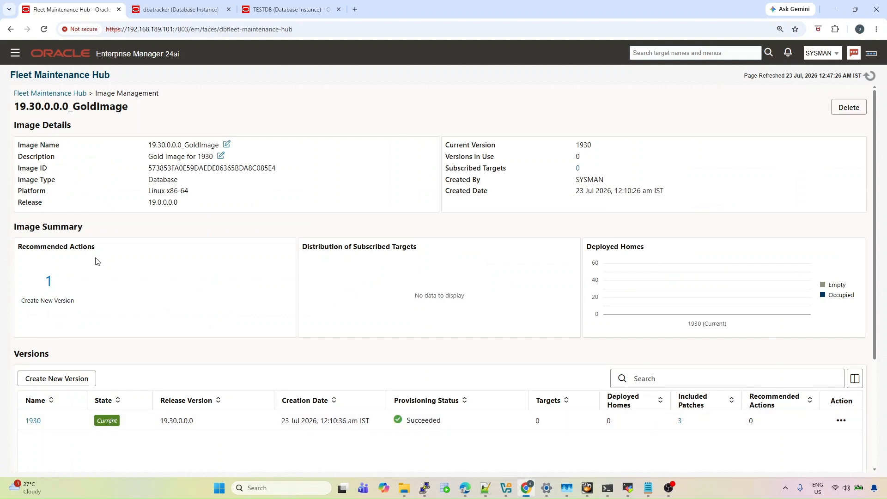
{"action": "left_click", "coordinate": [61, 98]}
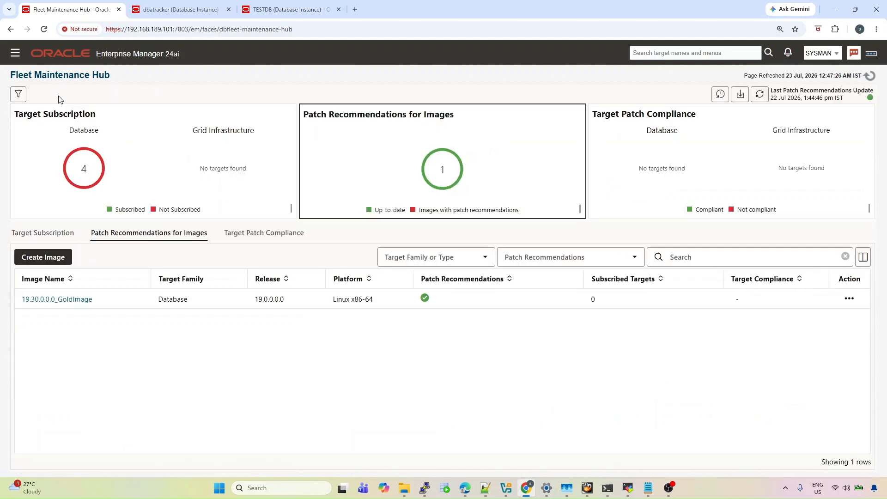
Subscribe TESTDB to 19.30.0.0.0_GoldImage from the Target Subscription list
{"action": "left_click", "coordinate": [123, 154]}
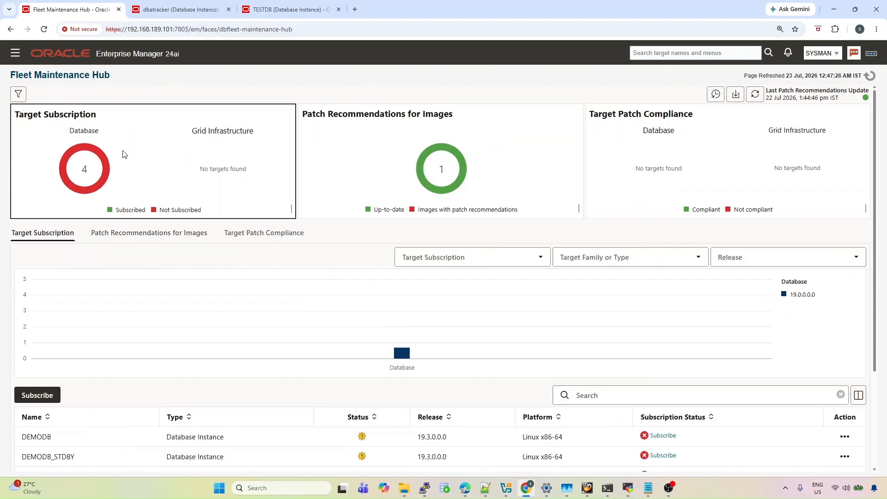
{"action": "scroll", "coordinate": [173, 240], "scroll_direction": "down", "scroll_amount": 3}
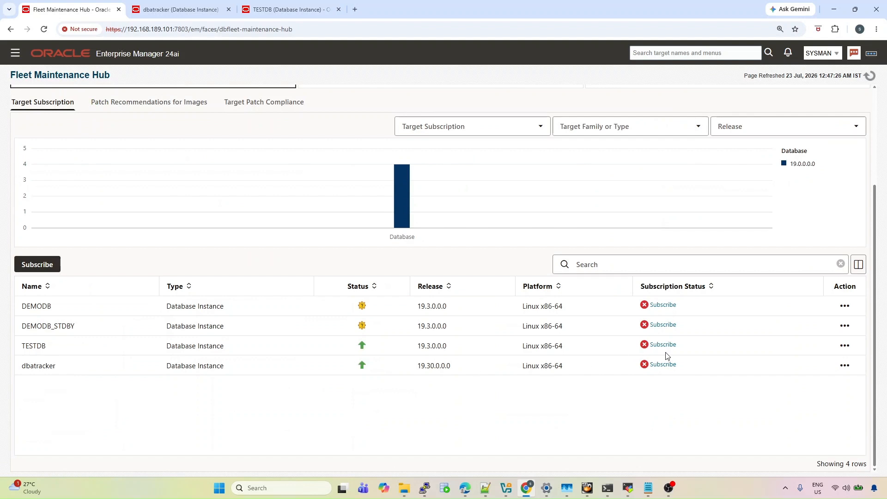
{"action": "left_click", "coordinate": [843, 346]}
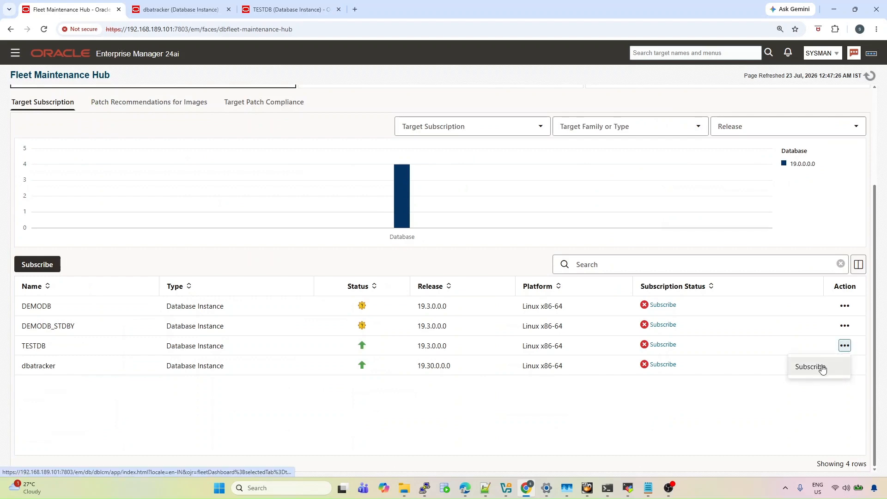
{"action": "left_click", "coordinate": [810, 367]}
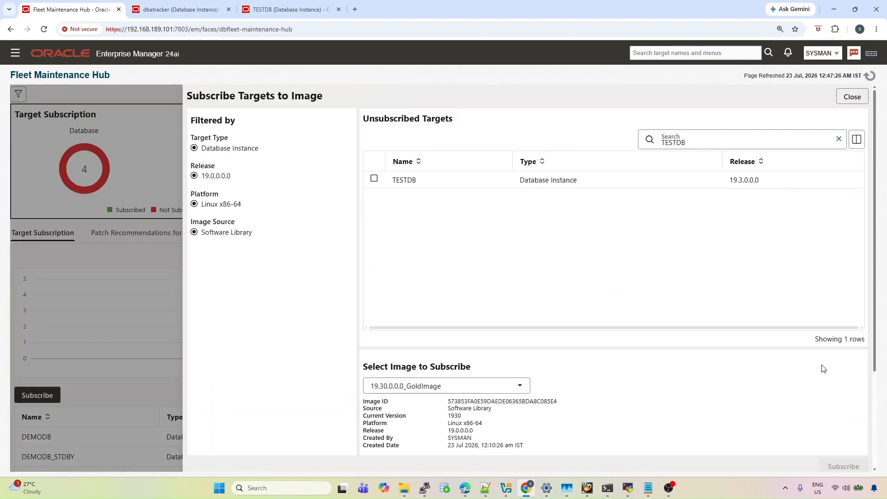
{"action": "left_click", "coordinate": [374, 179]}
{"action": "scroll", "coordinate": [599, 351], "scroll_direction": "down", "scroll_amount": 2}
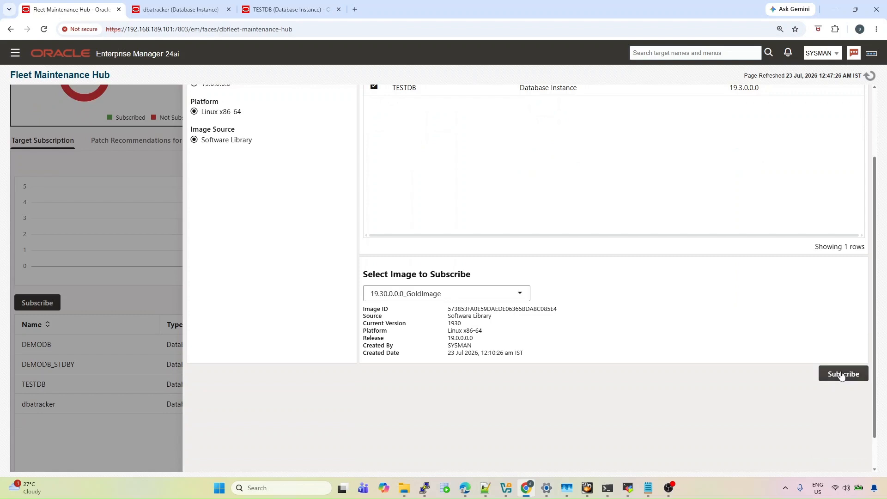
{"action": "left_click", "coordinate": [842, 374]}
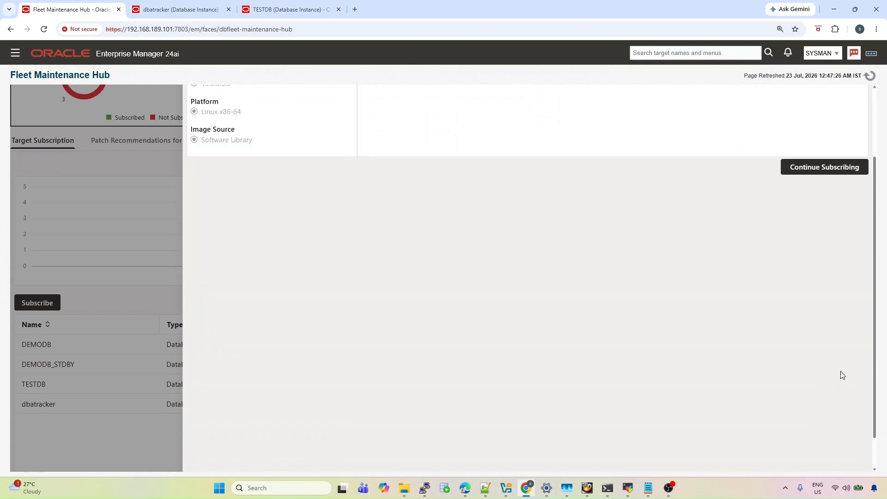
{"action": "scroll", "coordinate": [813, 342], "scroll_direction": "up", "scroll_amount": 2}
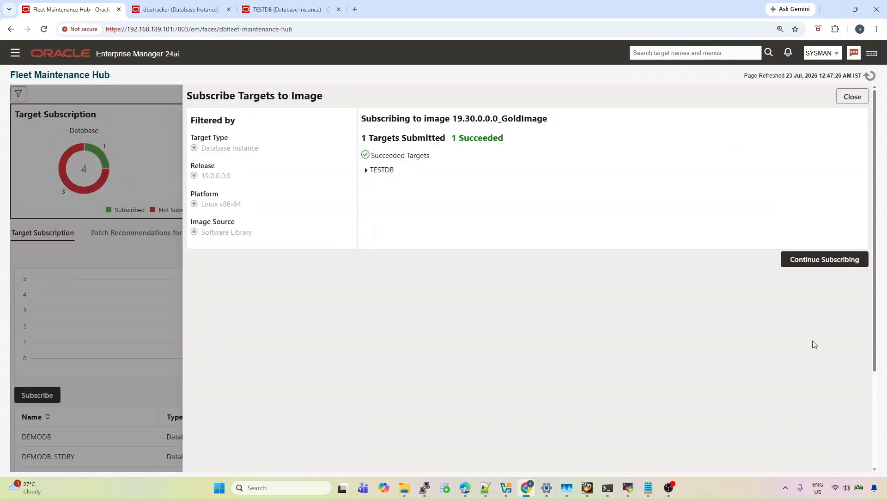
{"action": "left_click", "coordinate": [854, 99]}
{"action": "scroll", "coordinate": [729, 294], "scroll_direction": "down", "scroll_amount": 2}
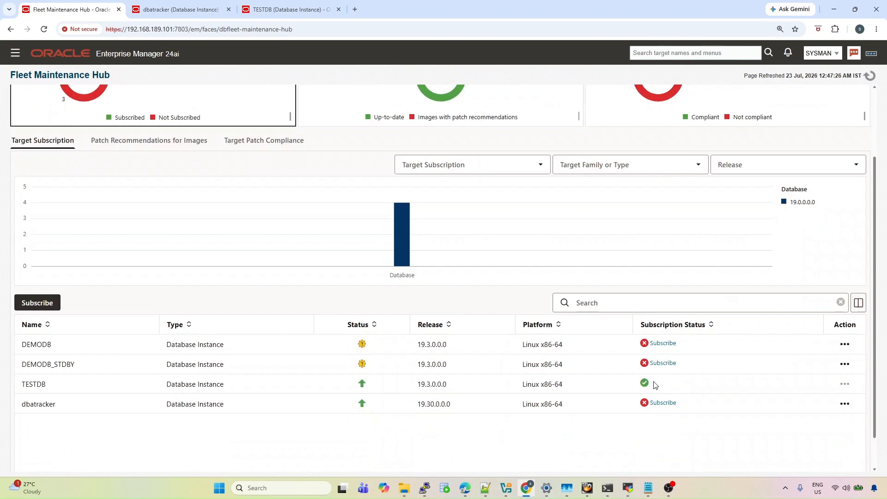
{"action": "scroll", "coordinate": [231, 238], "scroll_direction": "up", "scroll_amount": 2}
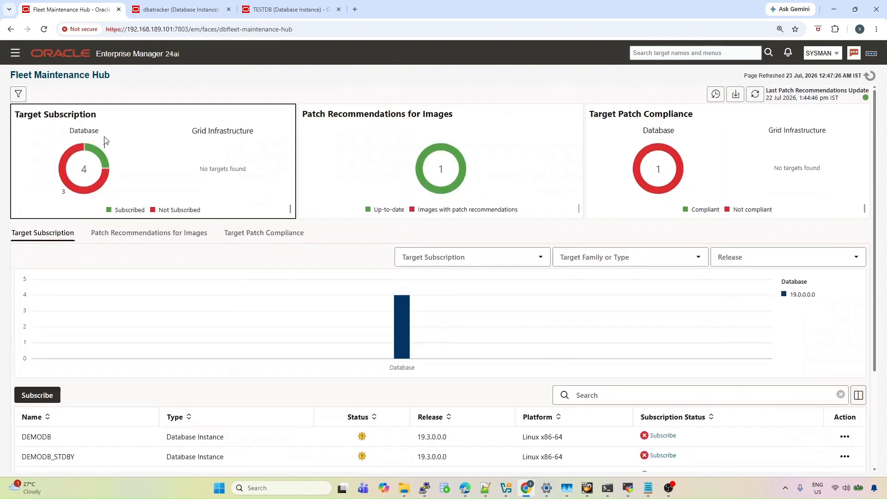
Launch Fleet Maintenance from Targets > Databases > Administration
{"action": "left_click", "coordinate": [16, 53]}
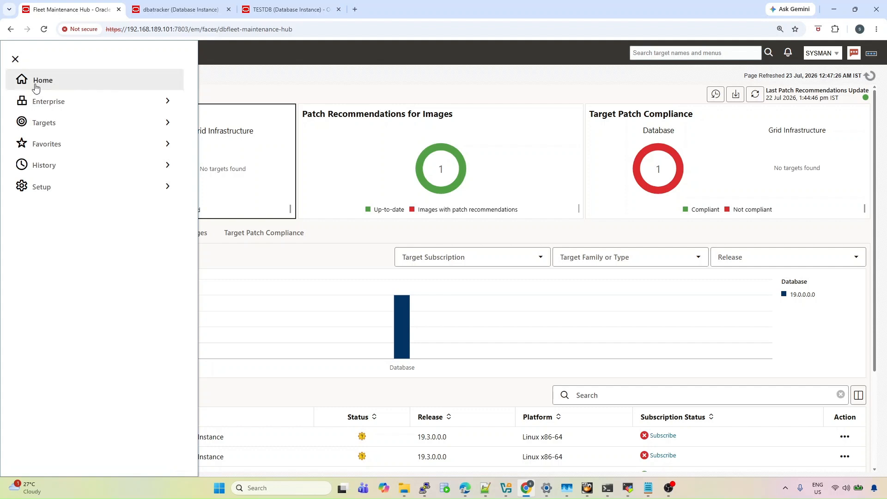
{"action": "left_click", "coordinate": [64, 125]}
{"action": "left_click", "coordinate": [57, 249]}
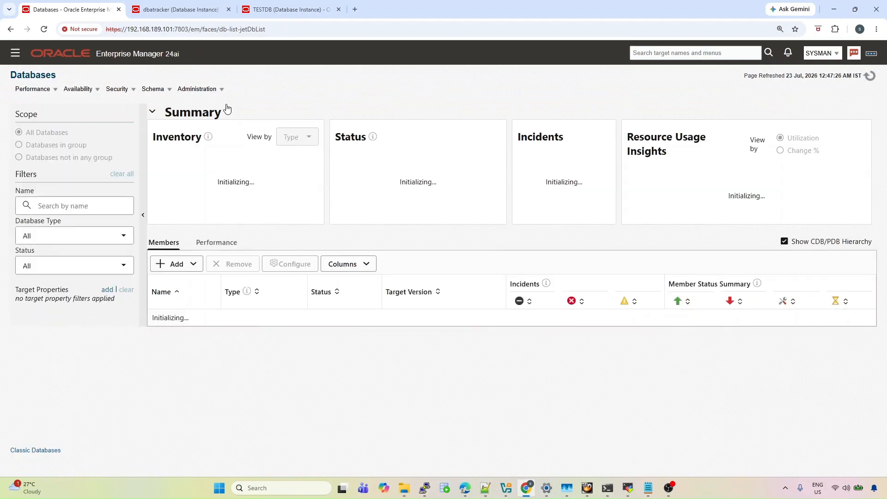
{"action": "left_click", "coordinate": [222, 91]}
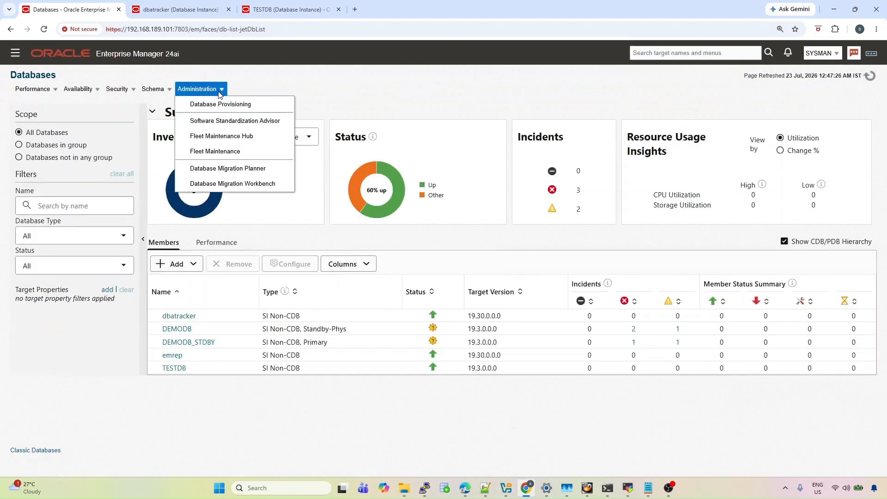
{"action": "left_click", "coordinate": [227, 155]}
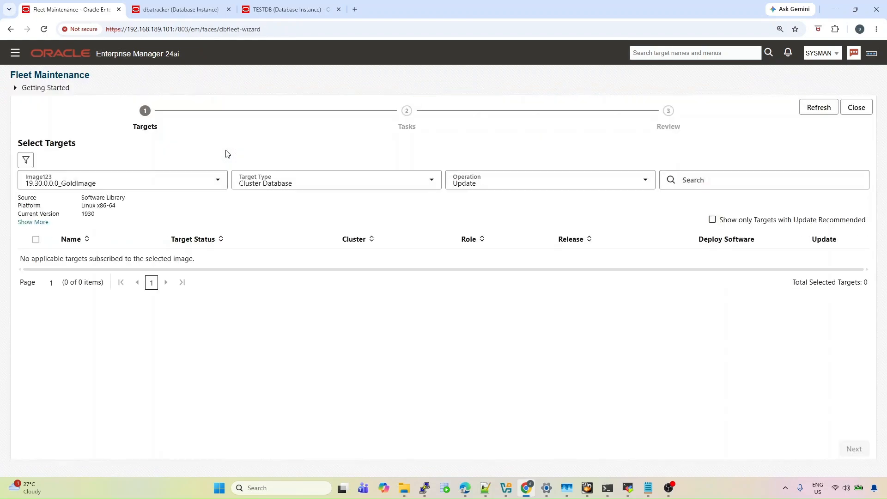
Set Target Type to Database Instance, select TESTDB, and proceed to Tasks
{"action": "left_click", "coordinate": [390, 180]}
{"action": "left_click", "coordinate": [348, 226]}
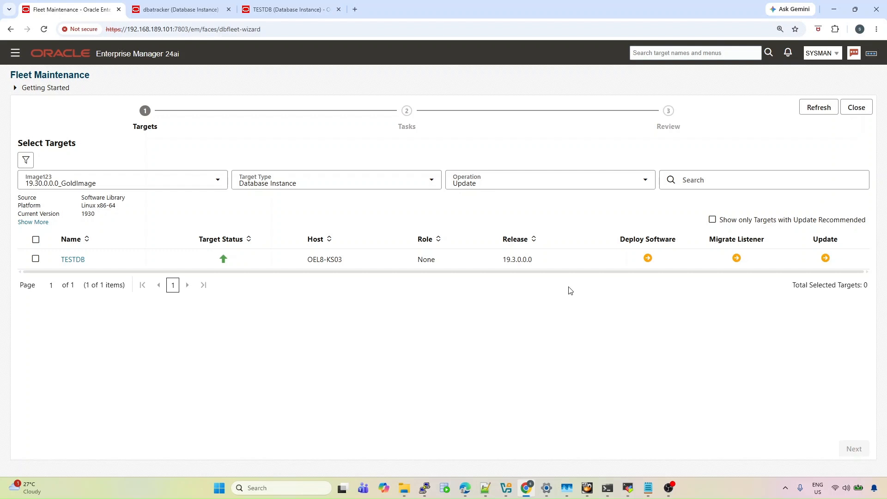
{"action": "left_click", "coordinate": [35, 259]}
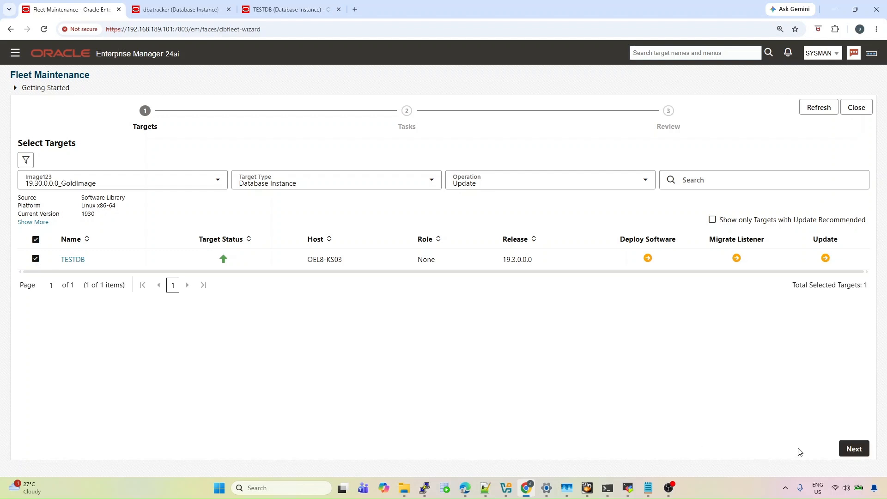
{"action": "left_click", "coordinate": [853, 449]}
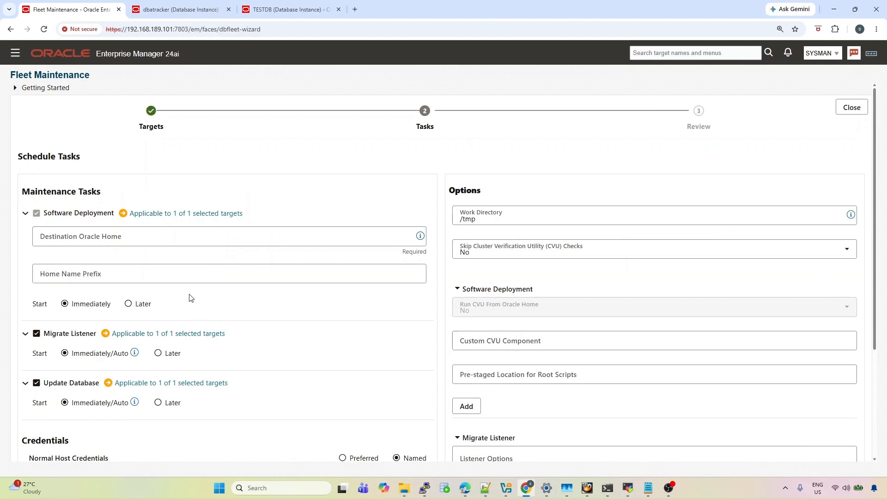
Place the cursor in the Destination Oracle Home field on the Tasks step
{"action": "left_click", "coordinate": [103, 240]}
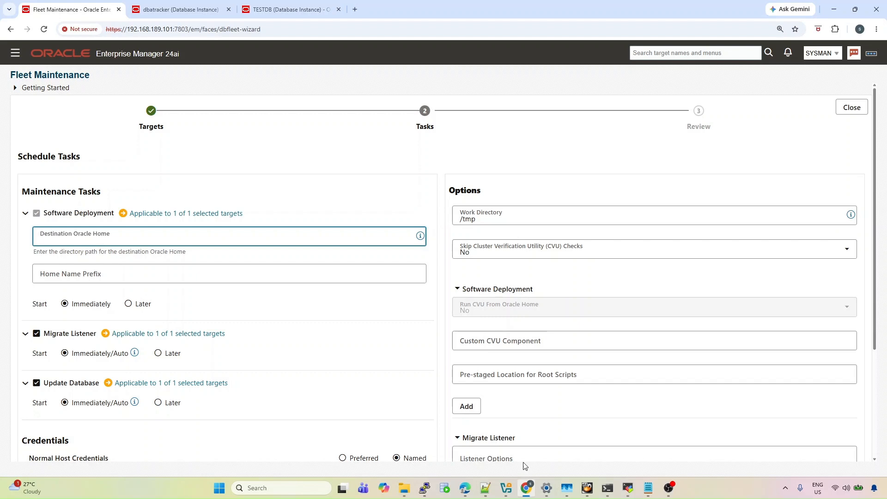
On the OEL8-KS03 terminal session, list the installed Oracle homes in /u01/app/oracle/product
{"action": "mouse_move", "coordinate": [627, 488]}
{"action": "left_click", "coordinate": [628, 453]}
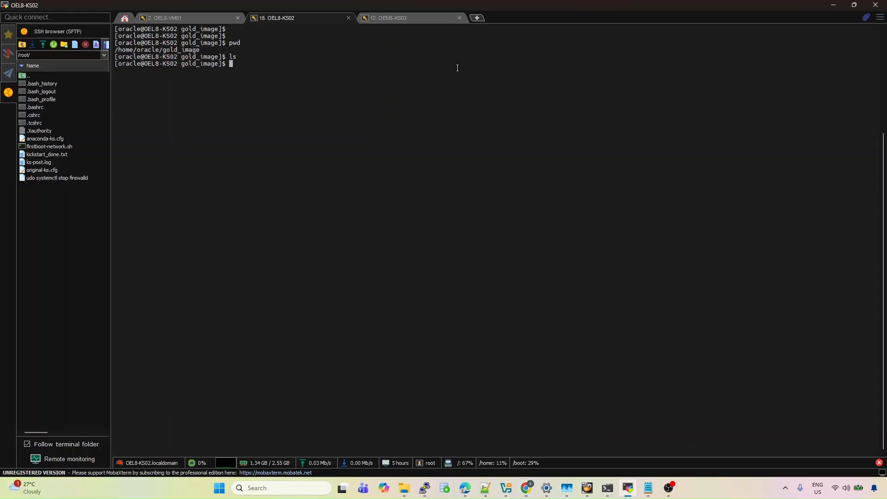
{"action": "left_click", "coordinate": [423, 17]}
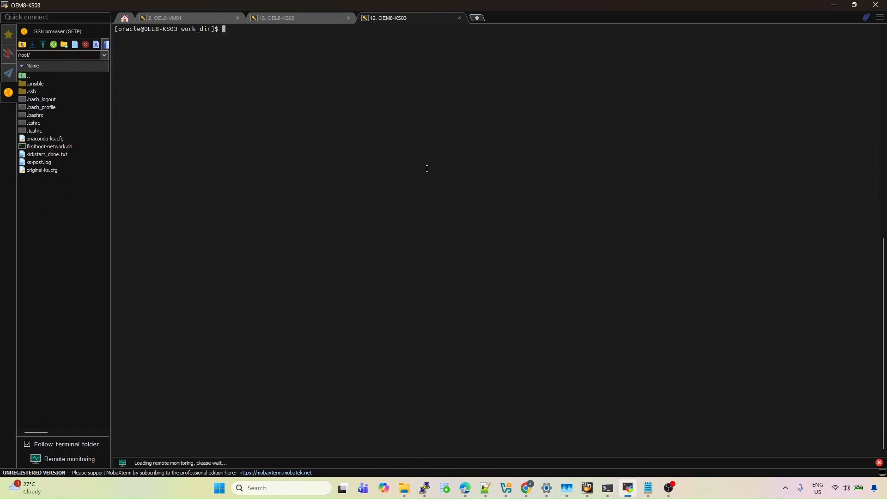
{"action": "type", "text": "pwd"}
{"action": "key", "text": "Return"}
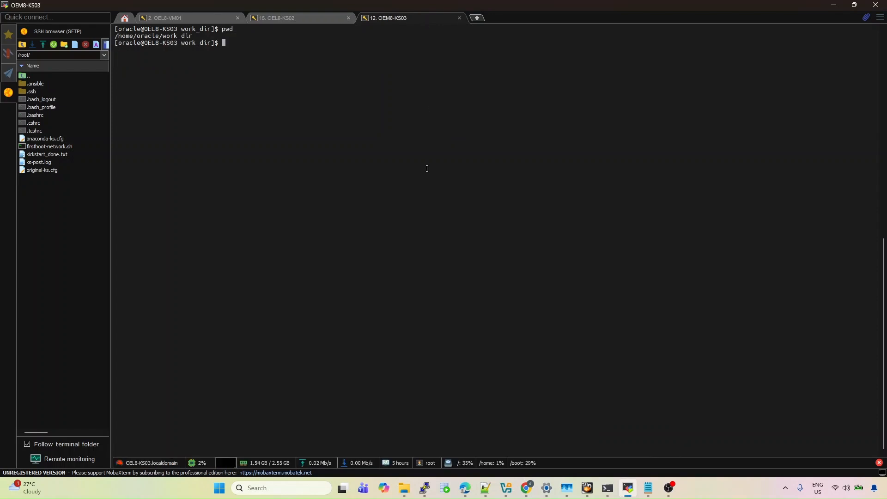
{"action": "type", "text": "cd /u01/app/oracle/product/"}
{"action": "key", "text": "Return"}
{"action": "type", "text": "ls"}
{"action": "key", "text": "Return"}
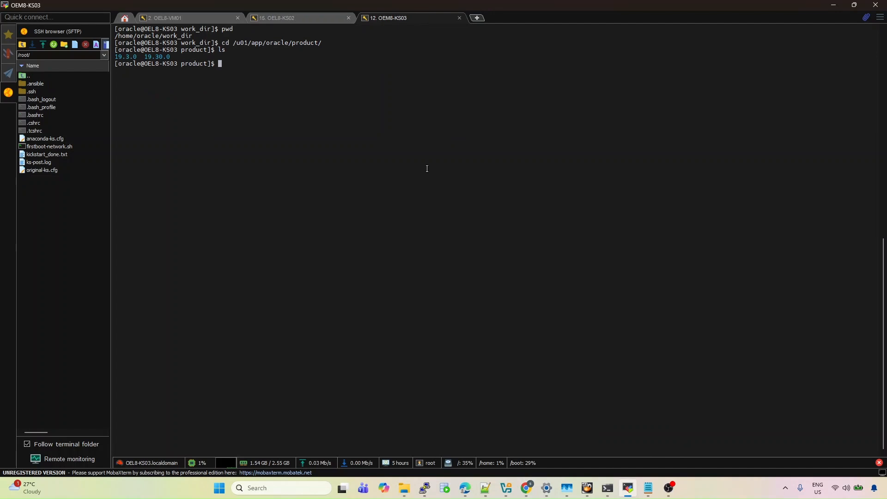
Enter the 19.30.0 home, print its path and copy /u01/app/oracle/product/19.30.0
{"action": "type", "text": "cd 19.30.0/"}
{"action": "key", "text": "Return"}
{"action": "type", "text": "ls"}
{"action": "key", "text": "Return"}
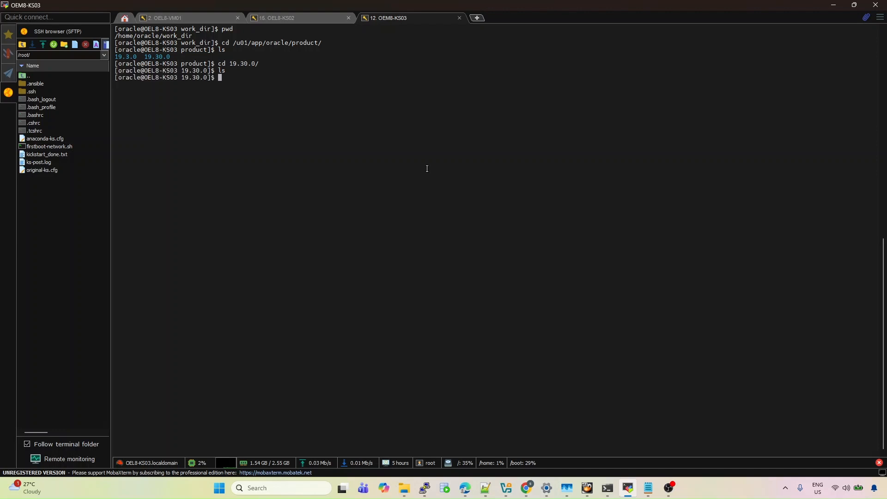
{"action": "type", "text": "pwd"}
{"action": "key", "text": "Return"}
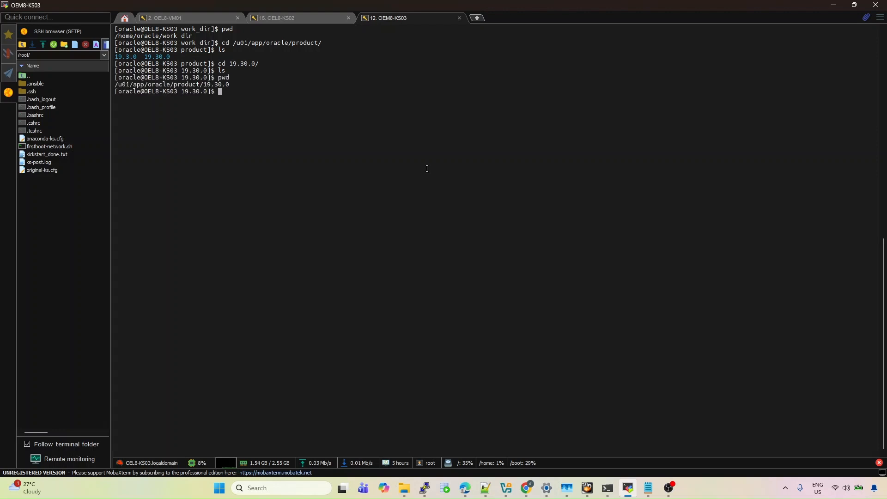
{"action": "triple_click", "coordinate": [199, 85]}
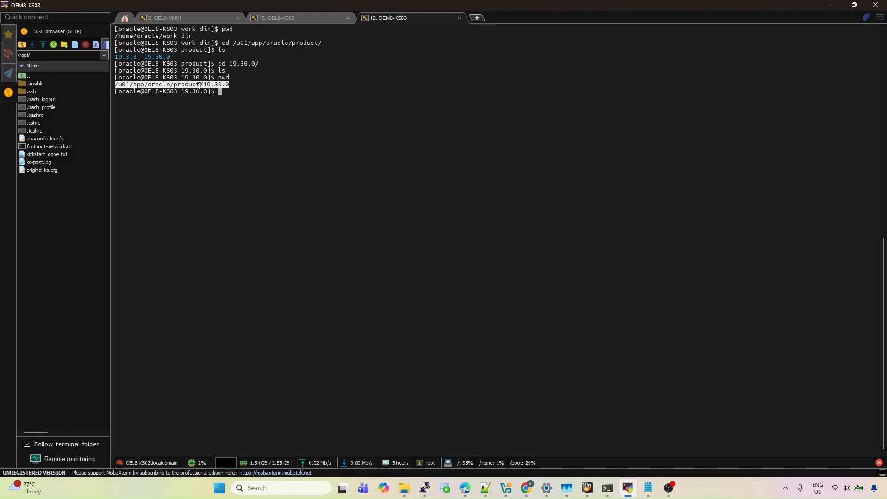
{"action": "key", "text": "alt+Tab"}
Paste /u01/app/oracle/product/19.30.0 as destination home and uncheck listener migration and Update Database
{"action": "left_click", "coordinate": [181, 245]}
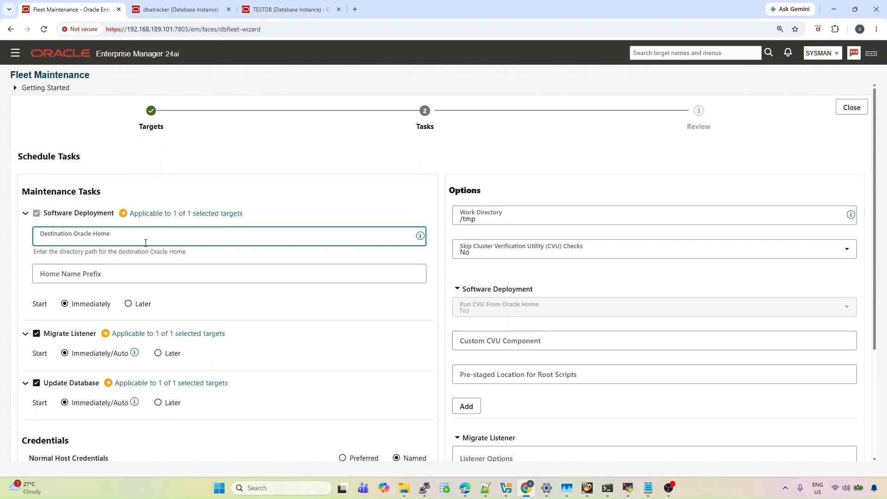
{"action": "type", "text": "/u01/app/oracle/product/19.30.0"}
{"action": "left_click", "coordinate": [38, 335]}
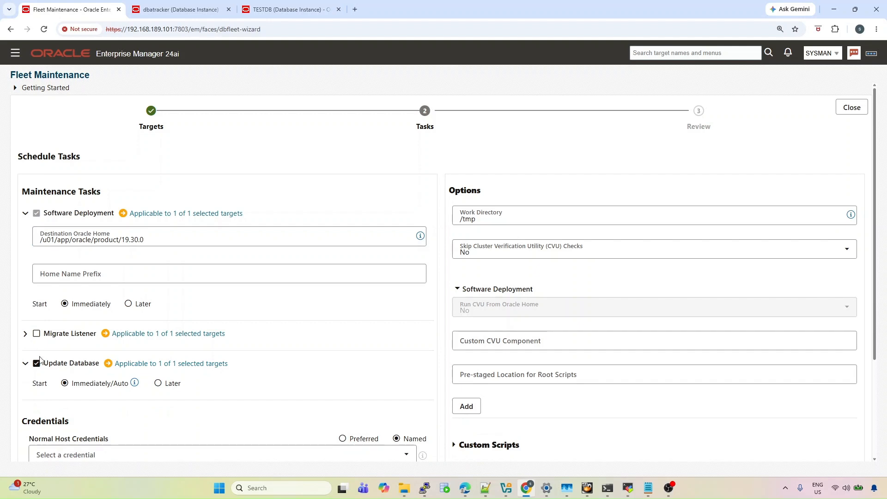
{"action": "left_click", "coordinate": [37, 363]}
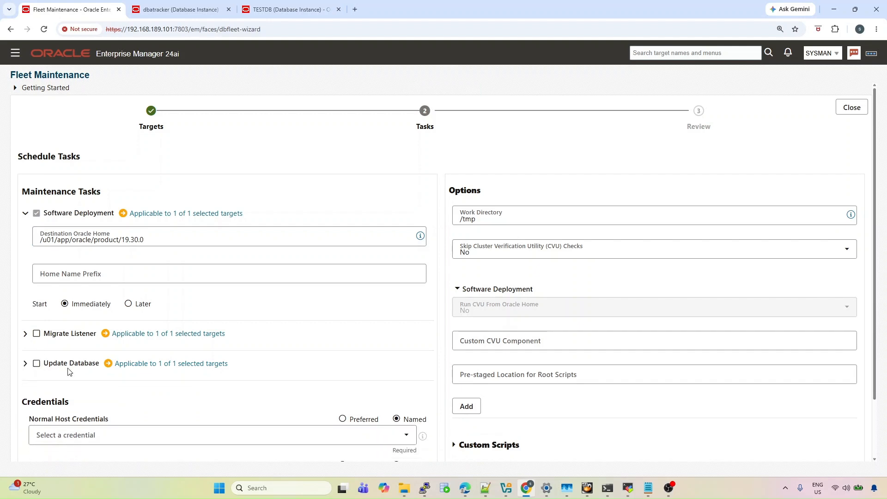
Choose ORACLE_CRED for normal and ROOT_CRED for privileged host credentials
{"action": "scroll", "coordinate": [87, 380], "scroll_direction": "down", "scroll_amount": 1}
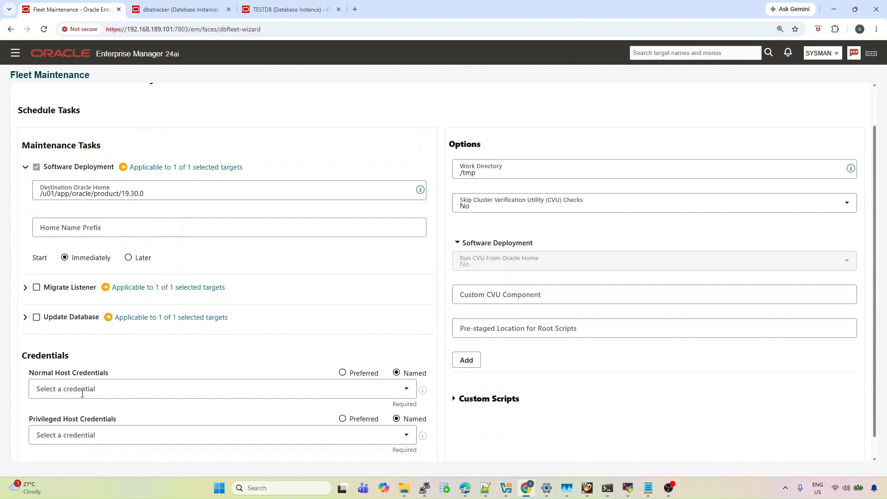
{"action": "left_click", "coordinate": [82, 393]}
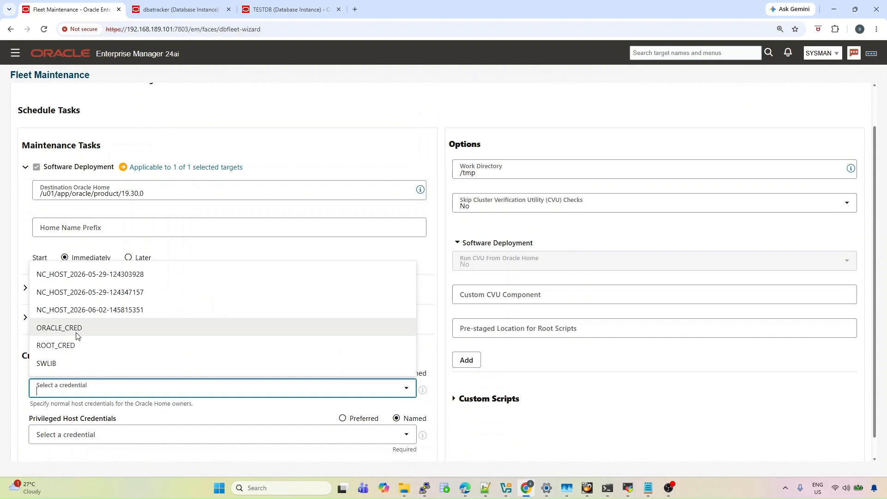
{"action": "left_click", "coordinate": [77, 328]}
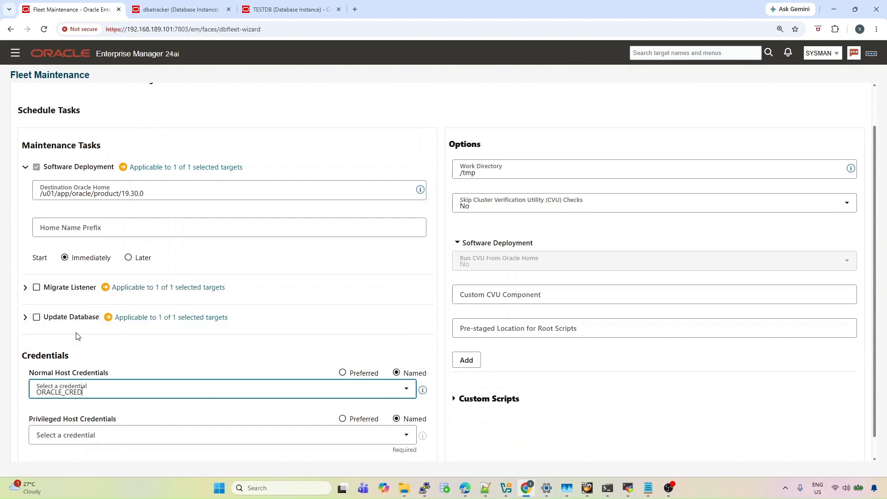
{"action": "left_click", "coordinate": [72, 439]}
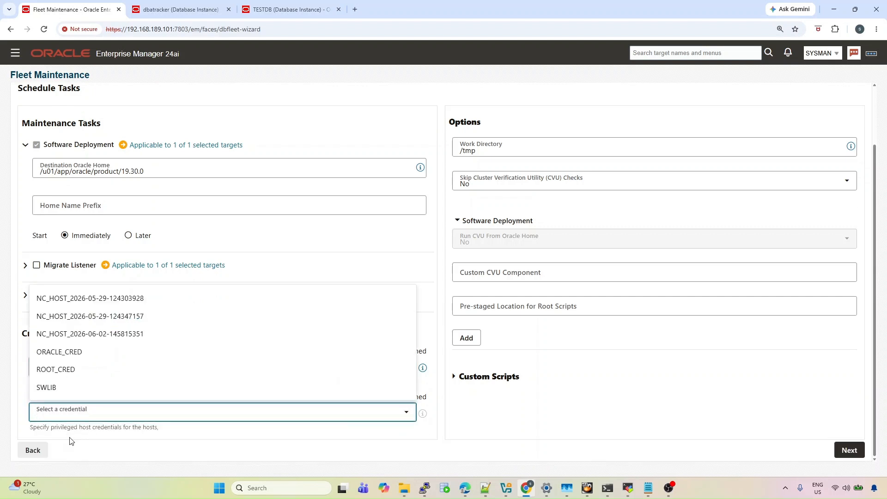
{"action": "left_click", "coordinate": [66, 372]}
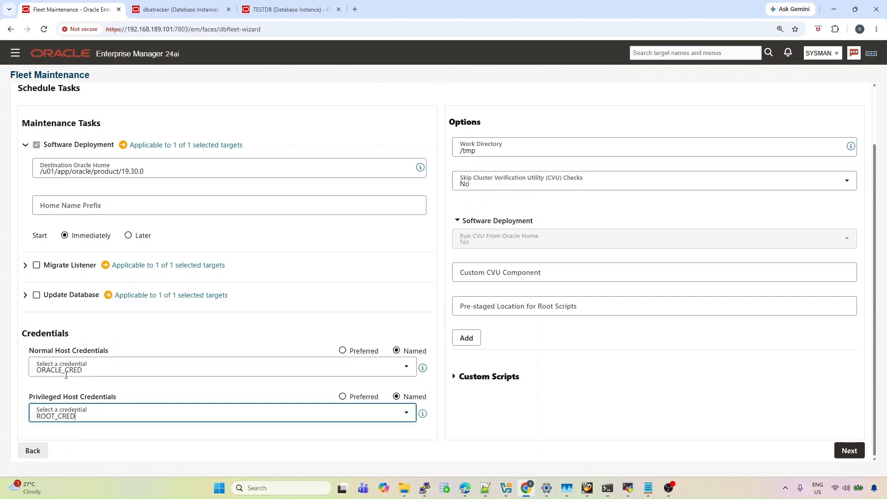
{"action": "scroll", "coordinate": [383, 347], "scroll_direction": "up", "scroll_amount": 2}
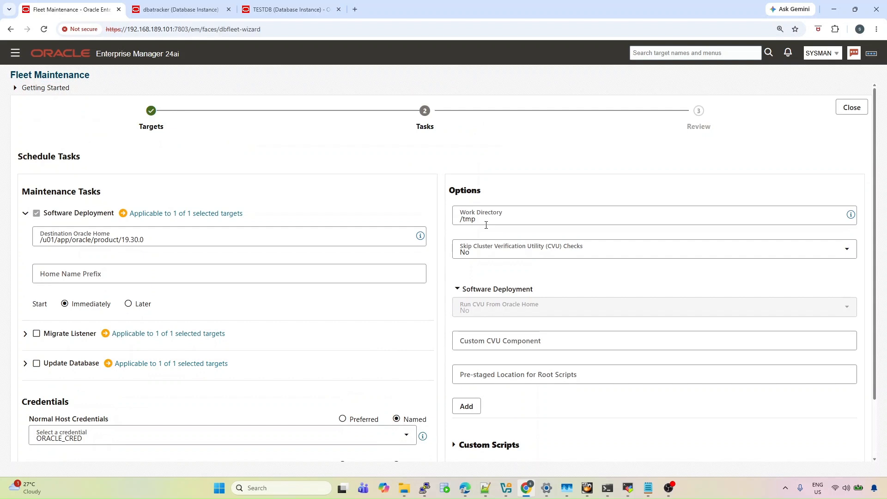
In the terminal, return home and check free space on /home with df -h
{"action": "key", "text": "alt+Tab"}
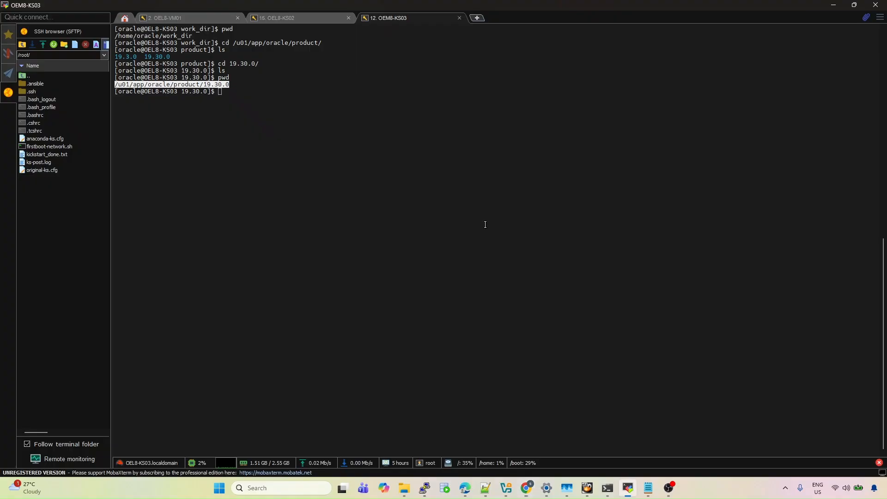
{"action": "type", "text": "cd"}
{"action": "key", "text": "Return"}
{"action": "type", "text": "df -h ./"}
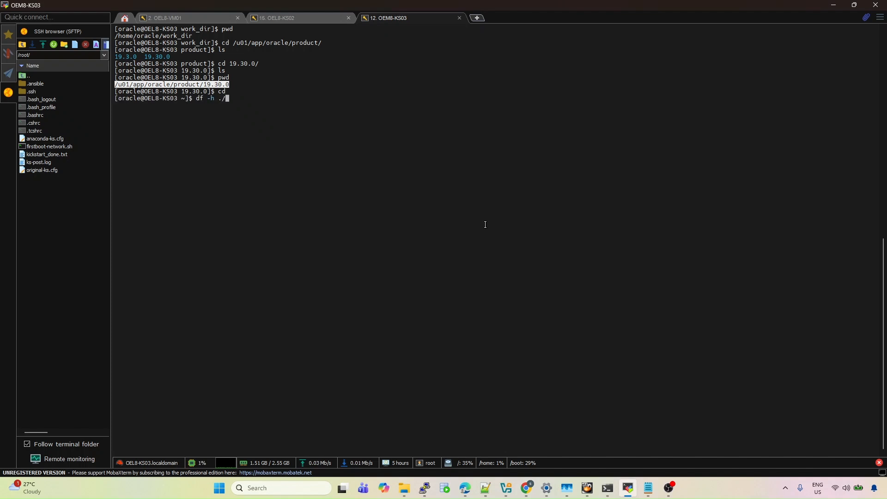
{"action": "key", "text": "BackSpace"}
{"action": "key", "text": "Return"}
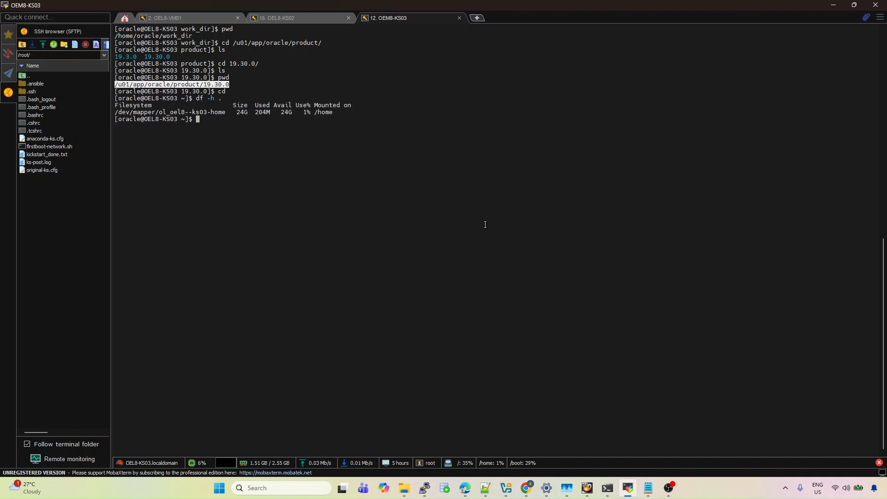
{"action": "type", "text": "ls"}
{"action": "key", "text": "Return"}
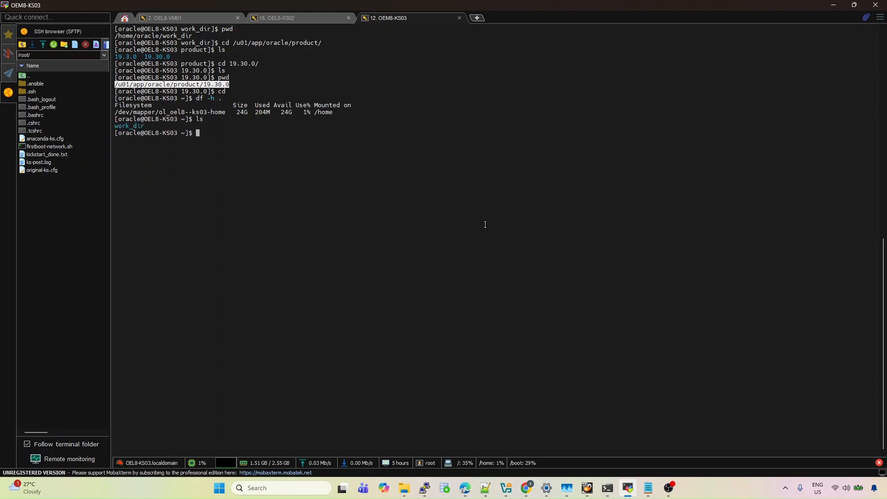
Move into work_dir and copy its path /home/oracle/work_dir
{"action": "type", "text": "cd w"}
{"action": "key", "text": "Tab"}
{"action": "key", "text": "Return"}
{"action": "type", "text": "pwd"}
{"action": "key", "text": "Return"}
{"action": "type", "text": "ls"}
{"action": "key", "text": "Return"}
{"action": "type", "text": "pwd"}
{"action": "key", "text": "Return"}
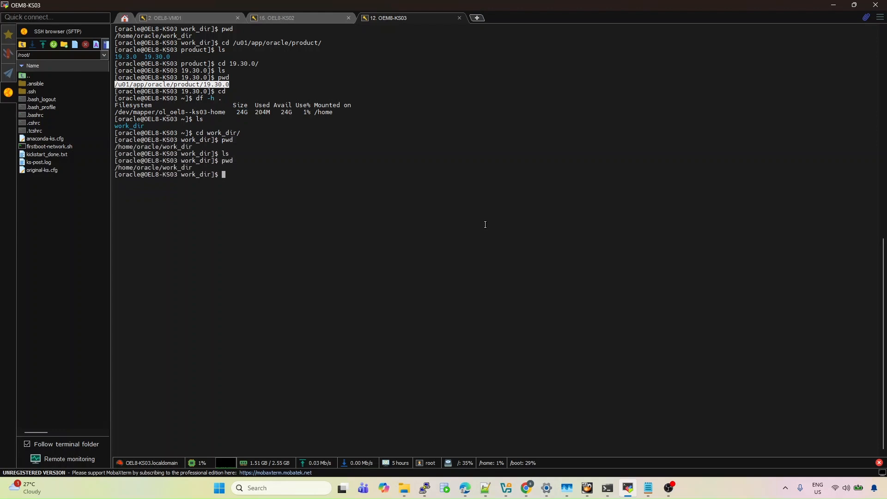
{"action": "double_click", "coordinate": [173, 168]}
{"action": "key", "text": "ctrl+c"}
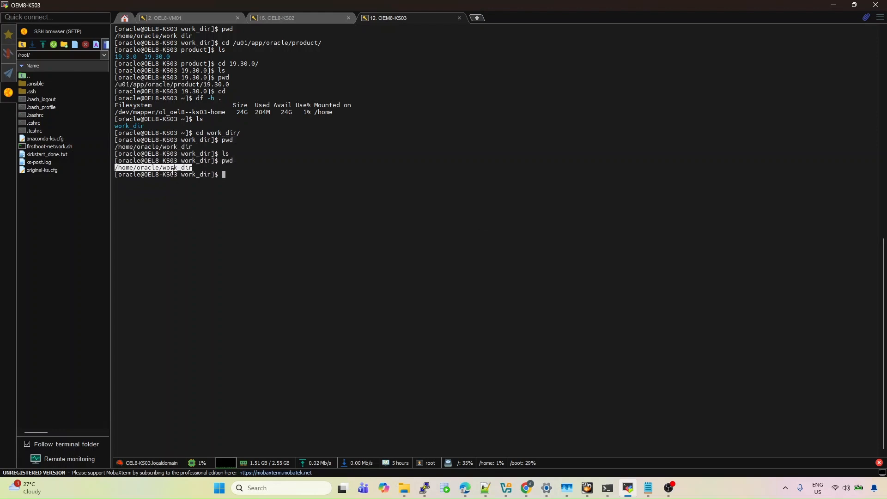
Replace /tmp with /home/oracle/work_dir in the wizard's Work Directory field
{"action": "key", "text": "alt+Tab"}
{"action": "left_click_drag", "start_coordinate": [488, 221], "coordinate": [451, 219]}
{"action": "key", "text": "ctrl+v"}
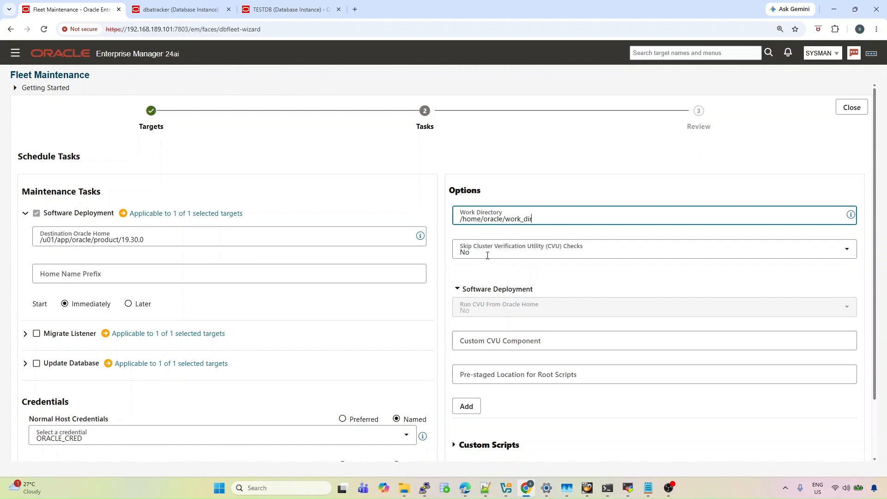
Set Skip CVU Checks to Yes and advance the wizard to the Review page
{"action": "left_click", "coordinate": [521, 253]}
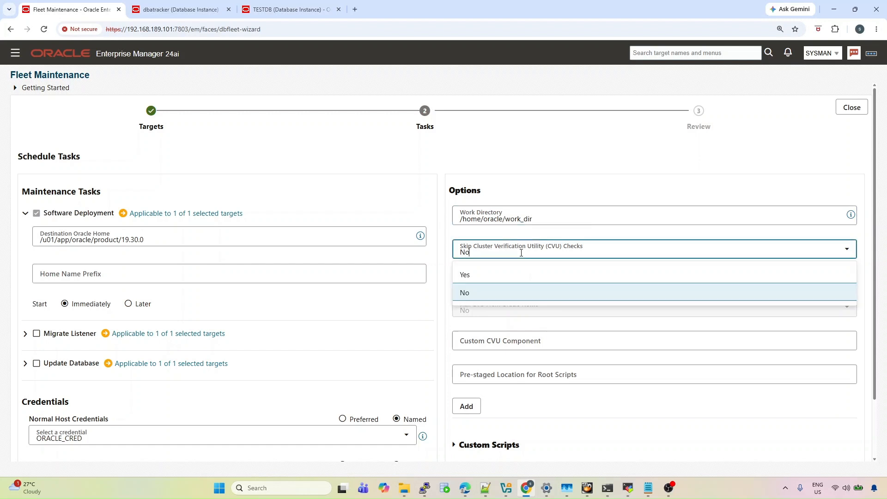
{"action": "left_click", "coordinate": [481, 275]}
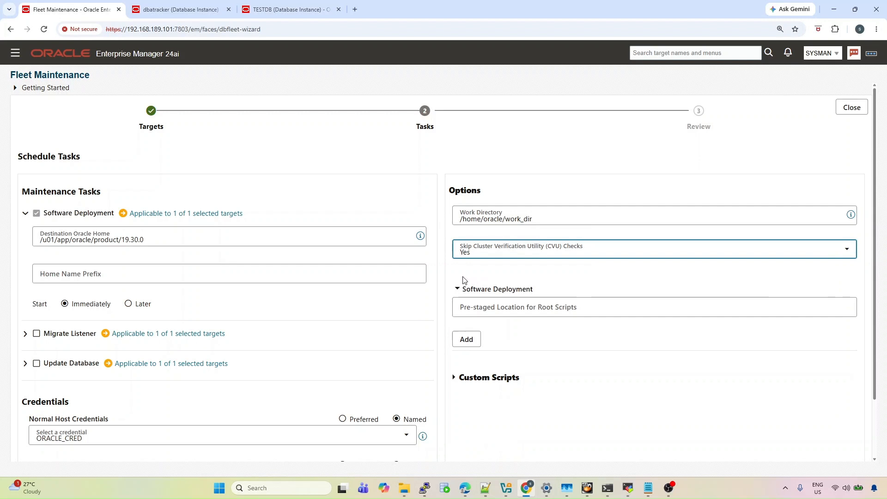
{"action": "scroll", "coordinate": [509, 362], "scroll_direction": "down", "scroll_amount": 1}
{"action": "scroll", "coordinate": [508, 362], "scroll_direction": "down", "scroll_amount": 1}
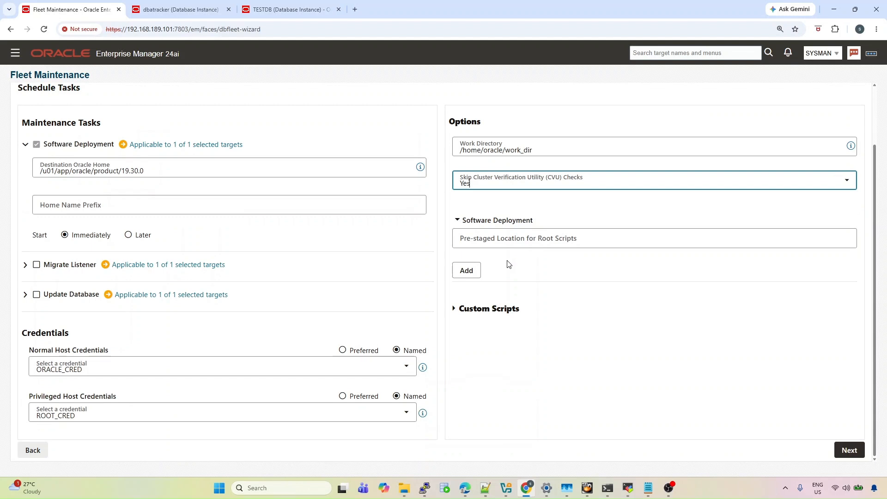
{"action": "left_click", "coordinate": [843, 453]}
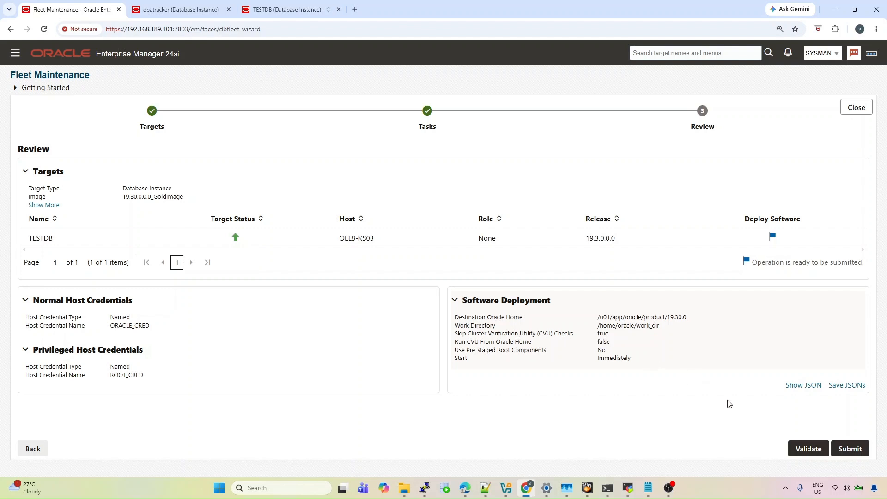
Run a Full validation of the deployment and expand TESTDB's individual results
{"action": "left_click", "coordinate": [801, 449]}
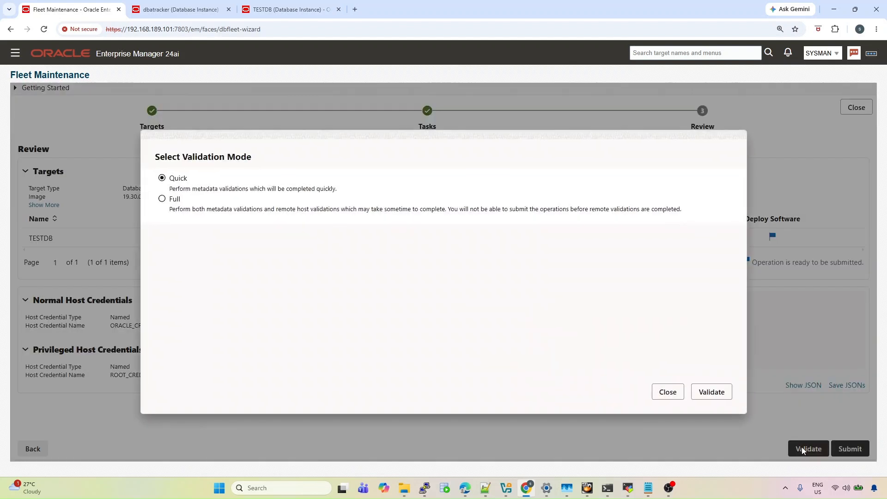
{"action": "left_click", "coordinate": [161, 199]}
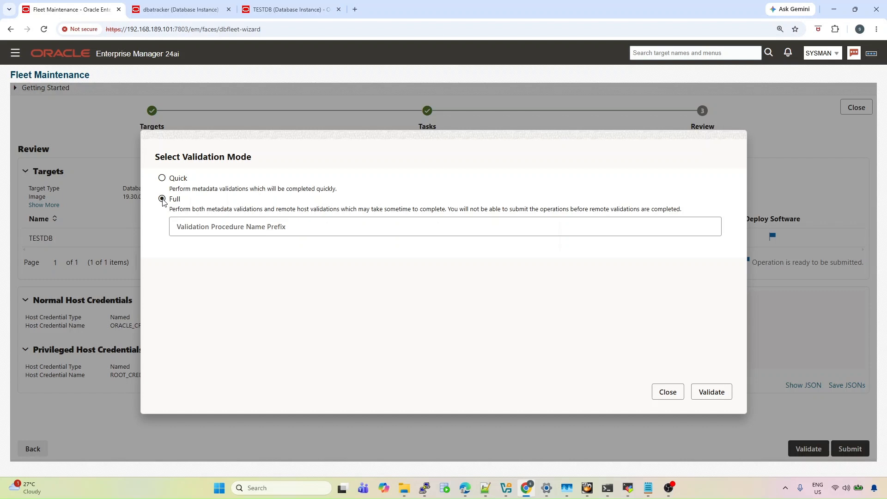
{"action": "left_click", "coordinate": [718, 400]}
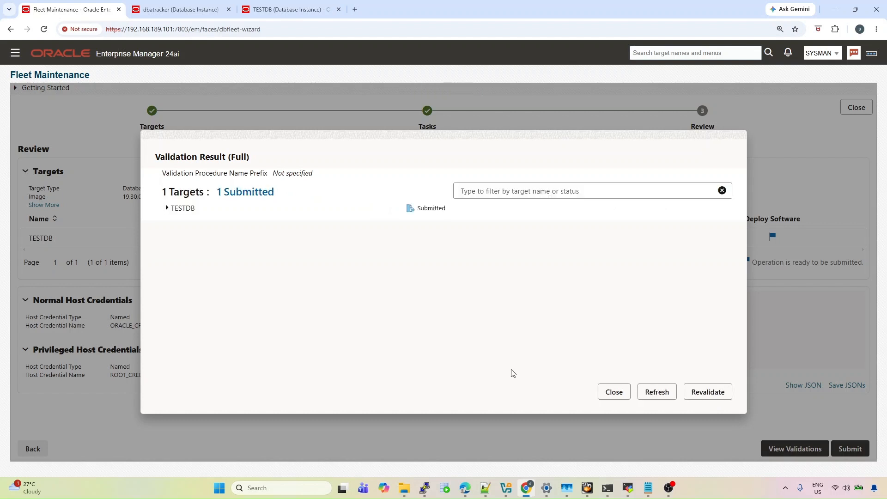
{"action": "left_click", "coordinate": [166, 208]}
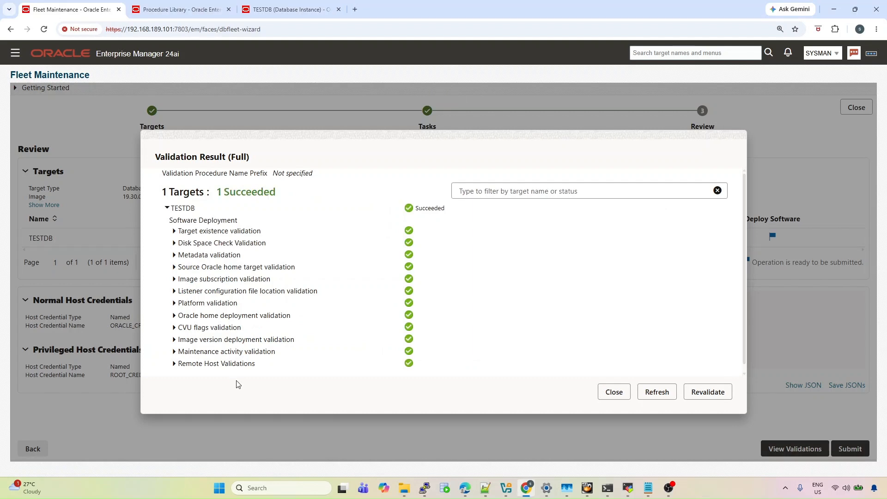
Inspect the TESTDB prerequisites run in Procedure Activity, then close the validation results
{"action": "left_click", "coordinate": [179, 10]}
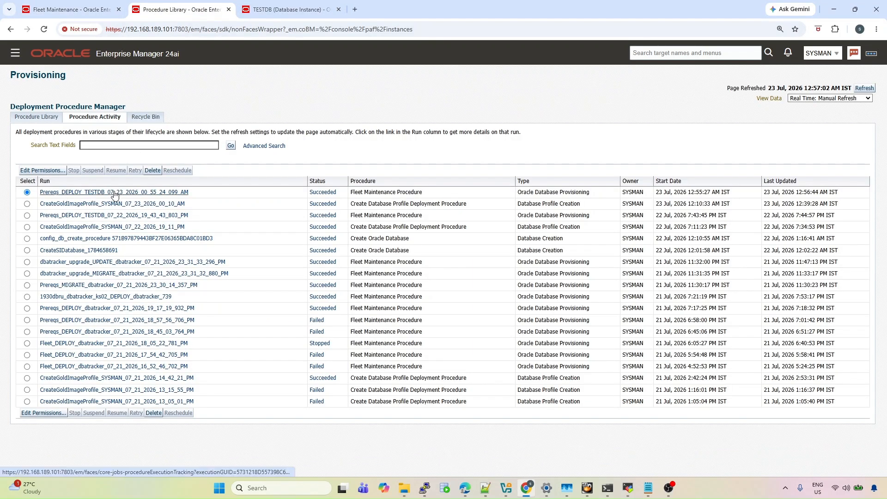
{"action": "left_click", "coordinate": [77, 196]}
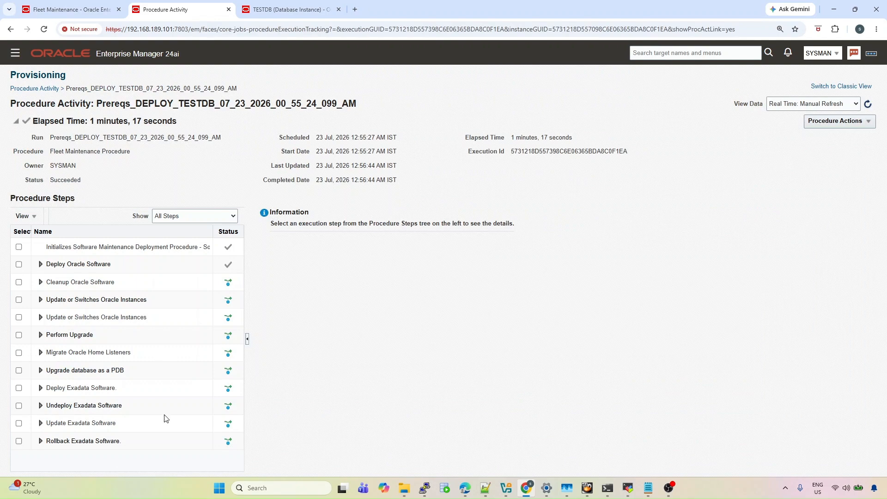
{"action": "left_click", "coordinate": [58, 9]}
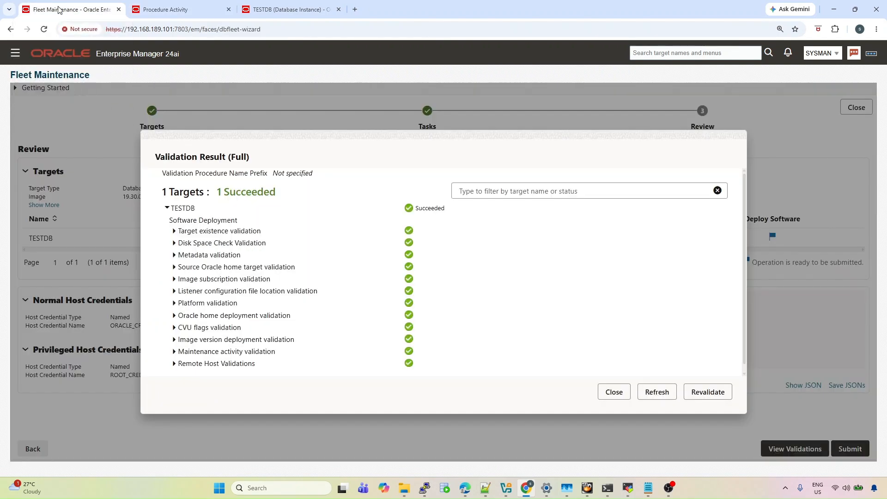
{"action": "left_click", "coordinate": [614, 393]}
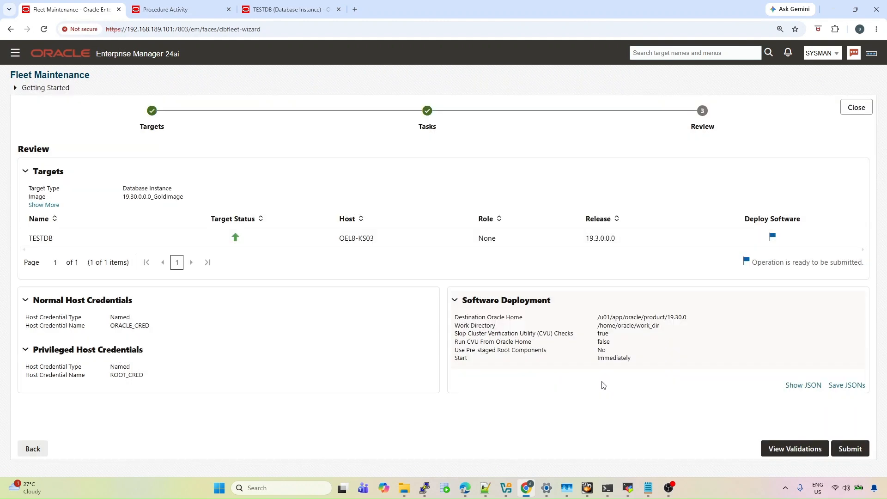
Submit the deployment with prefix 1930TESTDB and follow its progress in Procedure Activity
{"action": "left_click", "coordinate": [849, 451]}
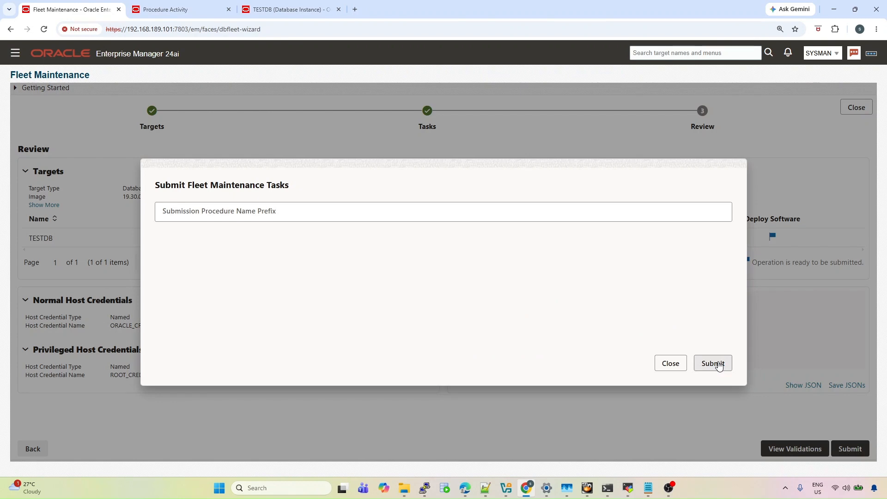
{"action": "left_click", "coordinate": [203, 212]}
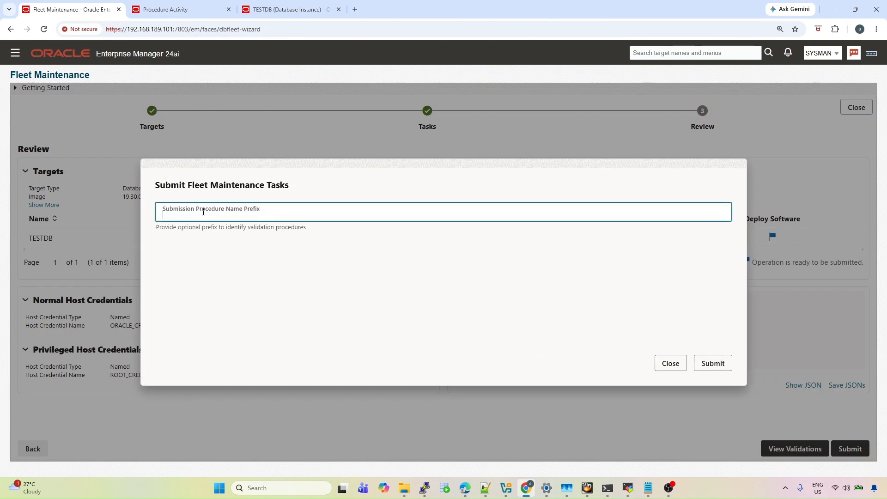
{"action": "type", "text": "1930"}
{"action": "type", "text": "TET"}
{"action": "type", "text": "STDB"}
{"action": "left_click", "coordinate": [716, 365]}
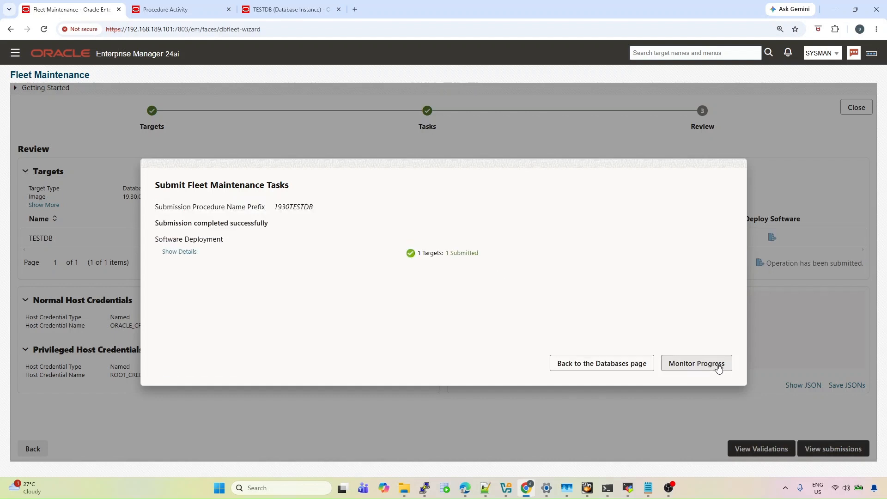
{"action": "left_click", "coordinate": [689, 370]}
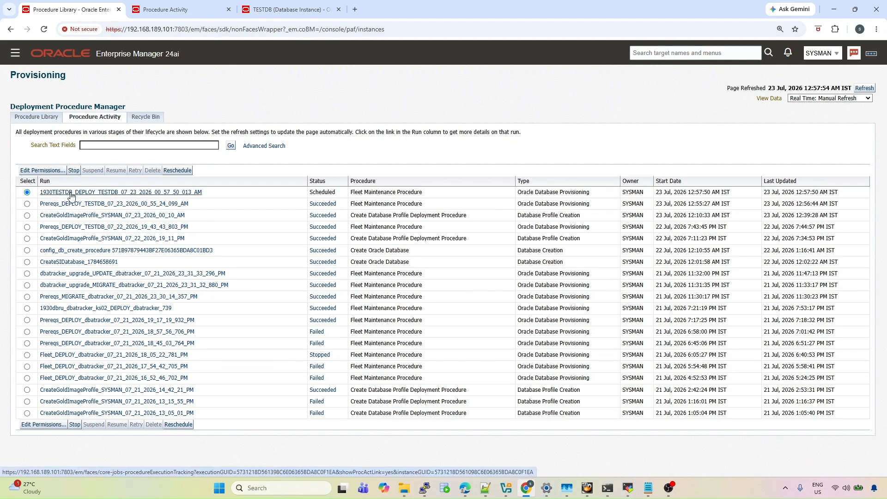
Open the 1930TESTDB run and examine the INS-08101 supportedOSCheck error in the Deploy Oracle Database log
{"action": "left_click", "coordinate": [71, 193]}
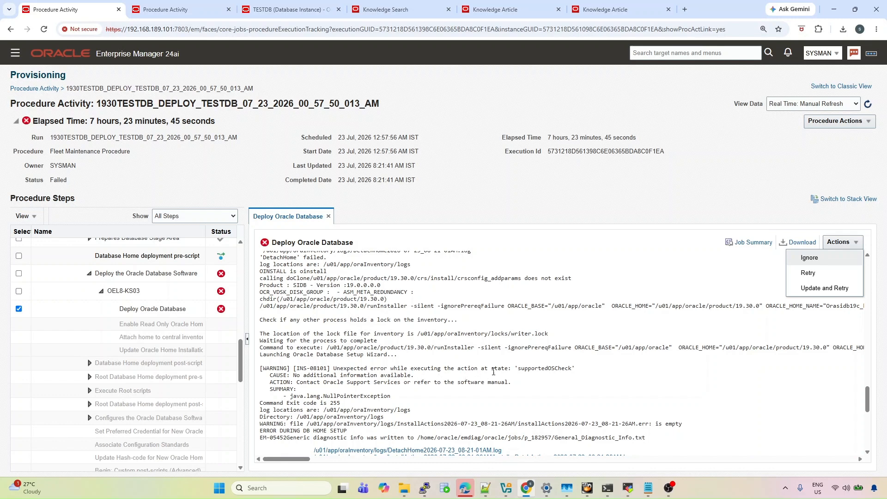
{"action": "double_click", "coordinate": [525, 370]}
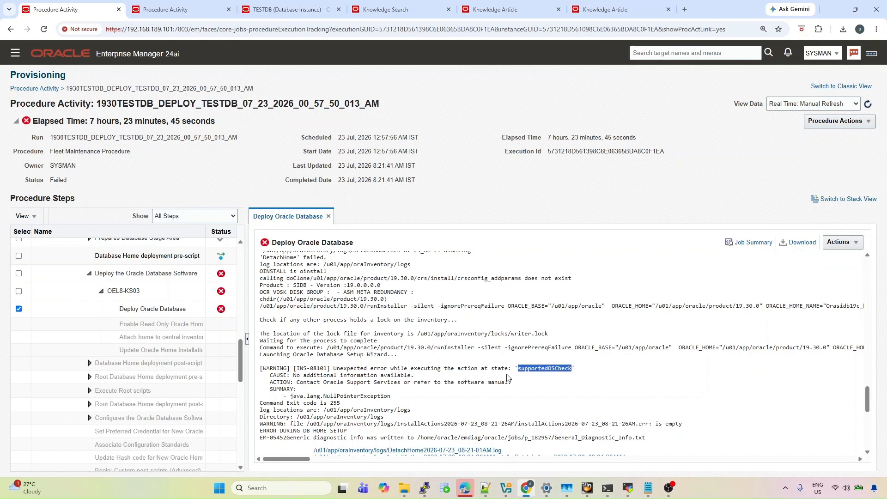
{"action": "left_click_drag", "start_coordinate": [292, 397], "coordinate": [393, 399]}
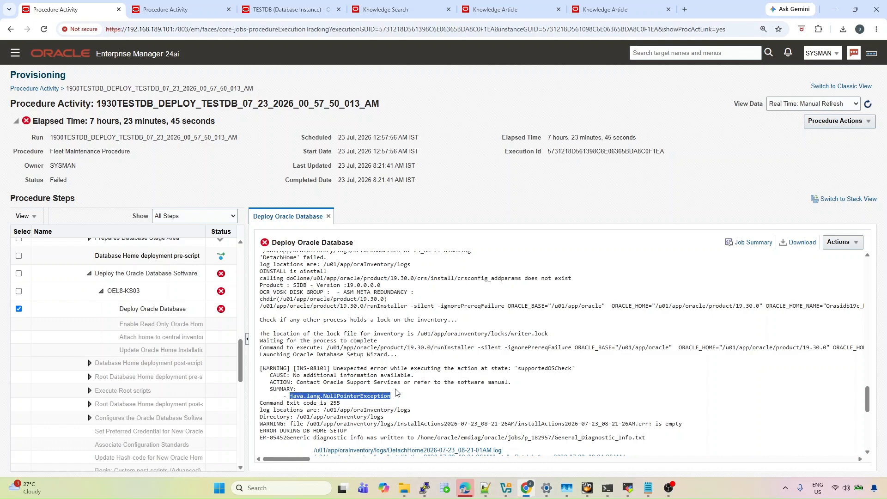
{"action": "left_click", "coordinate": [648, 488]}
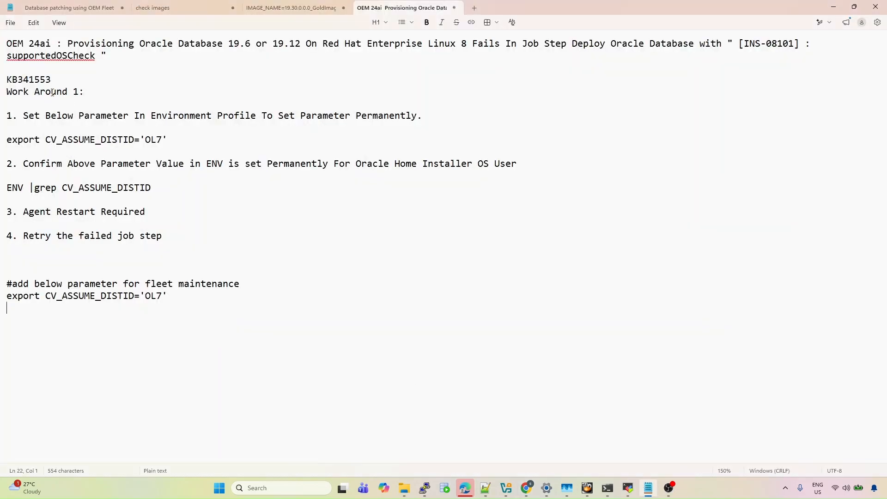
Go through the KB341553 notes: CV_ASSUME_DISTID export, environment check, agent restart, retry failed job
{"action": "double_click", "coordinate": [41, 80]}
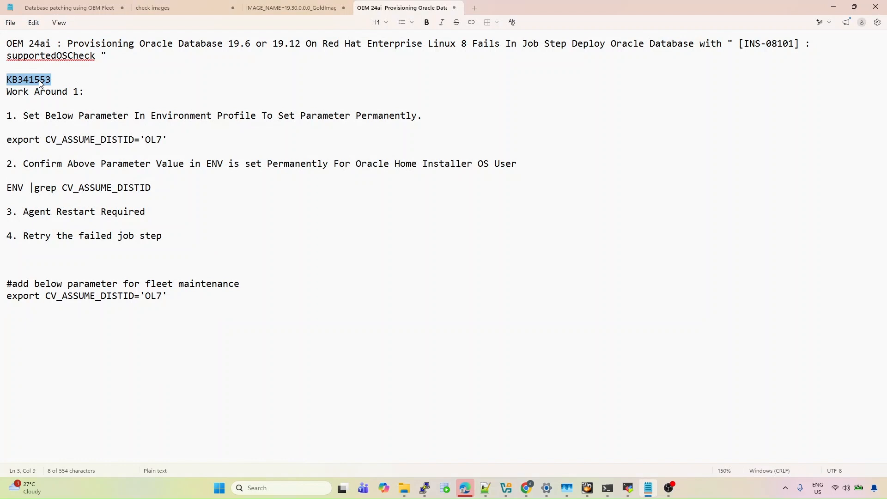
{"action": "left_click_drag", "start_coordinate": [7, 140], "coordinate": [167, 143]}
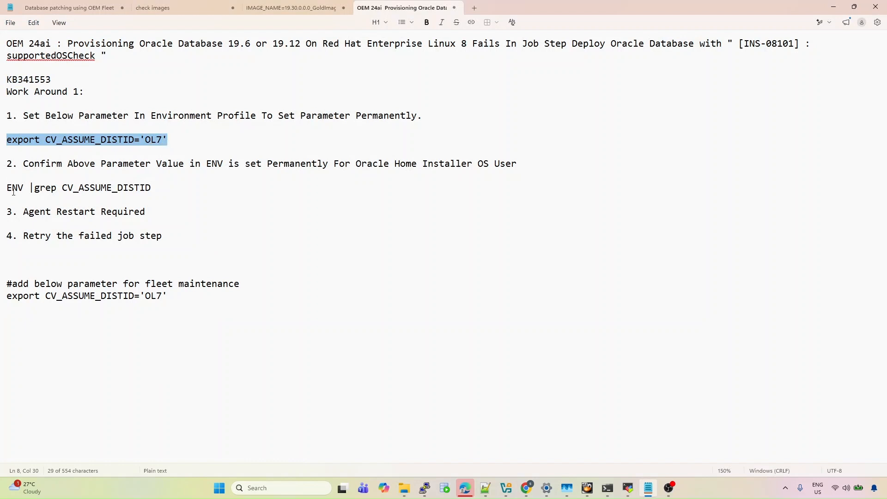
{"action": "left_click_drag", "start_coordinate": [8, 188], "coordinate": [135, 184]}
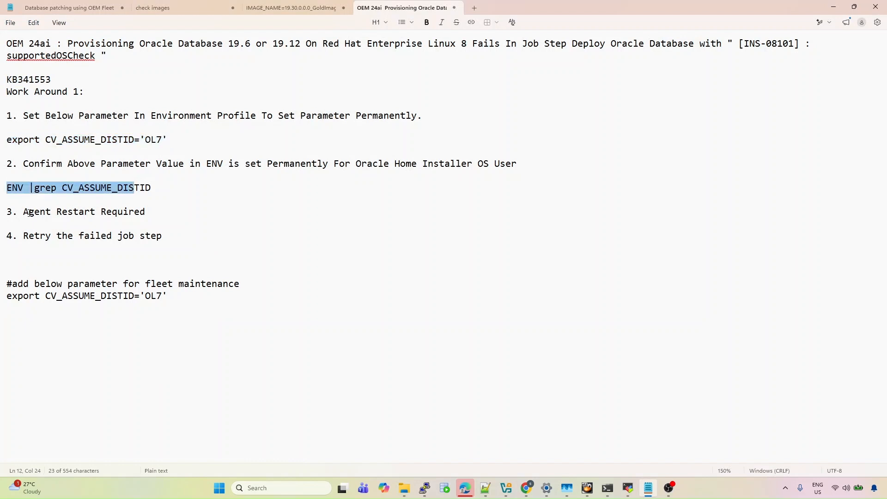
{"action": "left_click_drag", "start_coordinate": [22, 216], "coordinate": [153, 213]}
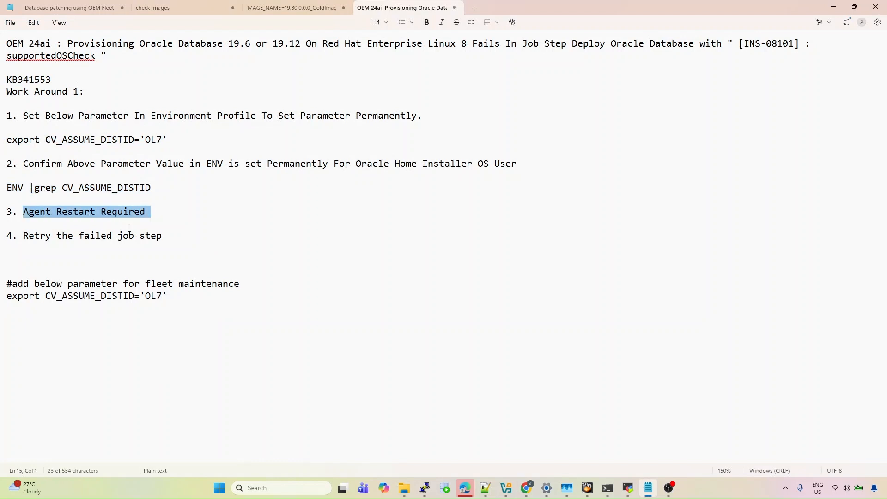
{"action": "left_click_drag", "start_coordinate": [24, 236], "coordinate": [160, 236]}
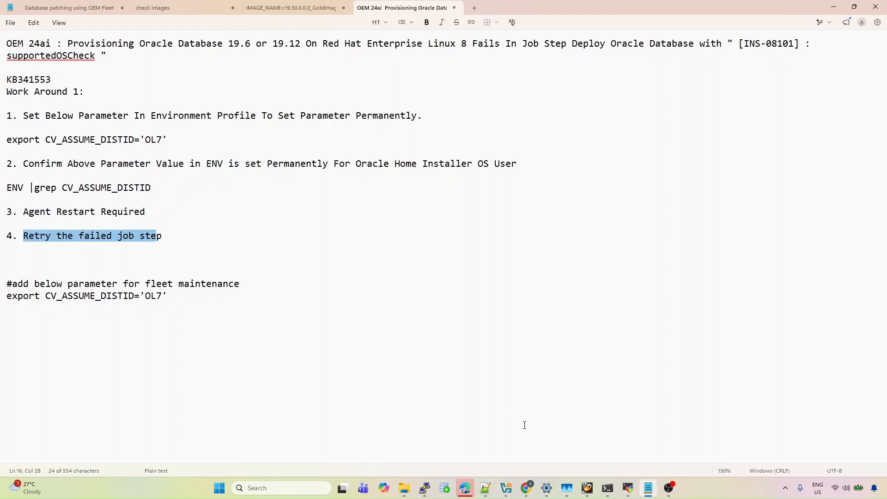
In the server terminal, open .bash_profile and locate the CV_ASSUME_DISTID='OL7' export line
{"action": "mouse_move", "coordinate": [628, 487]}
{"action": "left_click", "coordinate": [629, 453]}
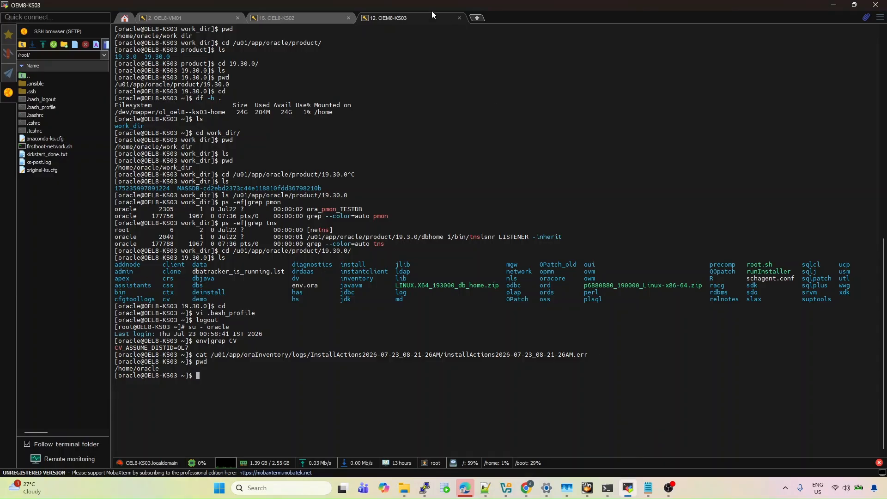
{"action": "type", "text": "cd"}
{"action": "key", "text": "Return"}
{"action": "type", "text": ".bash_profile"}
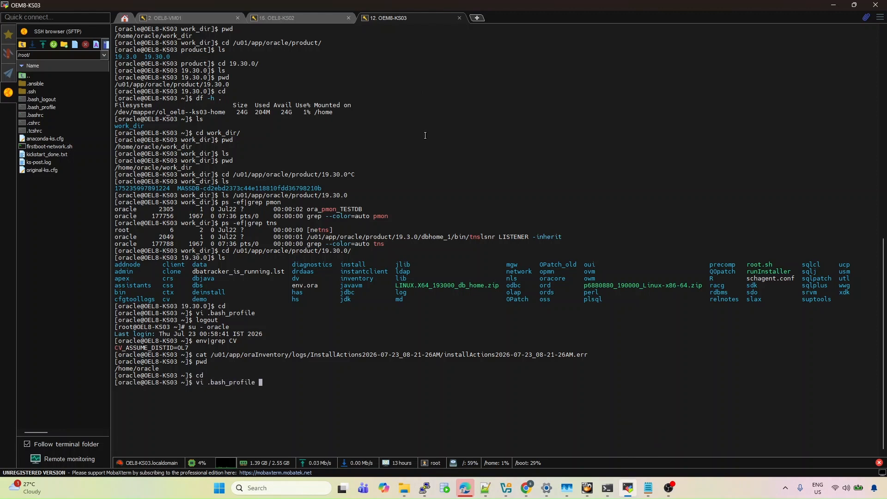
{"action": "key", "text": "Return"}
{"action": "key", "text": "Up"}
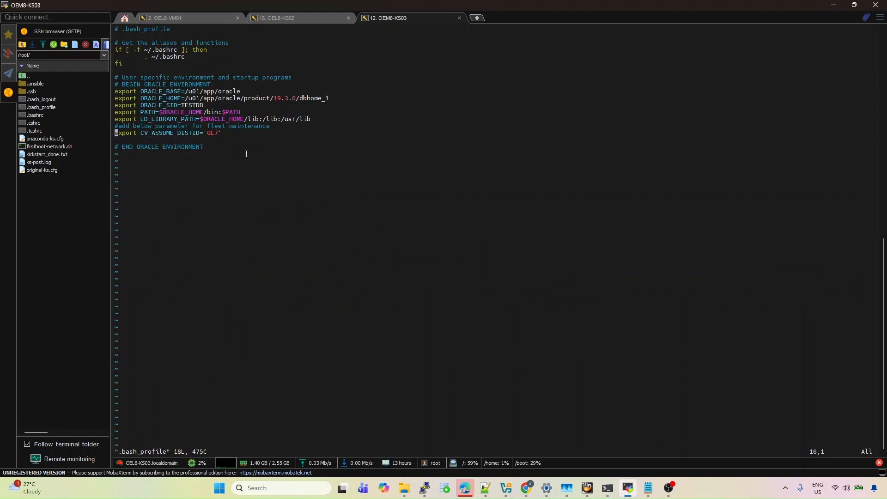
{"action": "triple_click", "coordinate": [217, 134]}
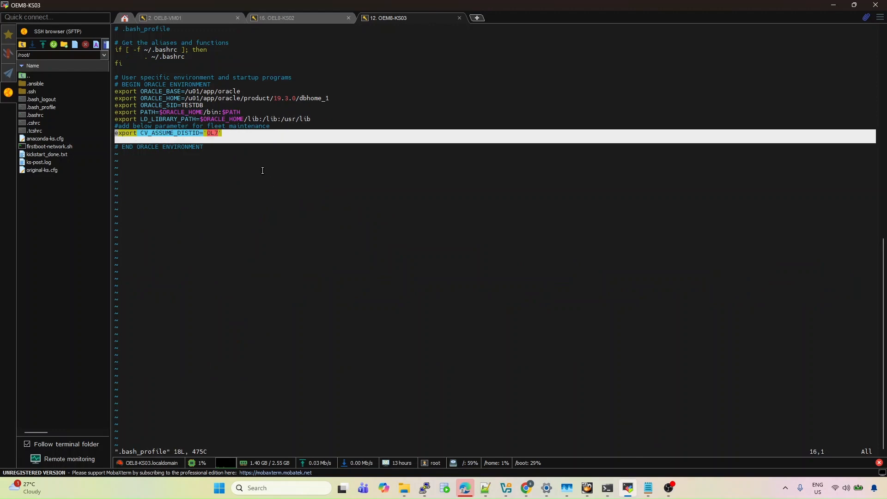
{"action": "left_click", "coordinate": [271, 182]}
Quit the editor with :q and list running agents using ps -ef|grep emagent
{"action": "type", "text": ":q!"}
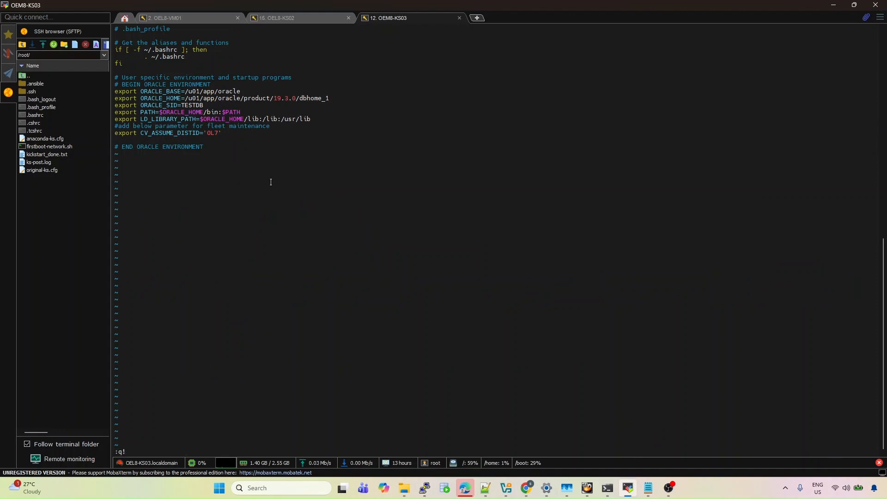
{"action": "key", "text": "Return"}
{"action": "key", "text": "Return"}
{"action": "type", "text": "ps -ef|grep emagent"}
{"action": "key", "text": "Return"}
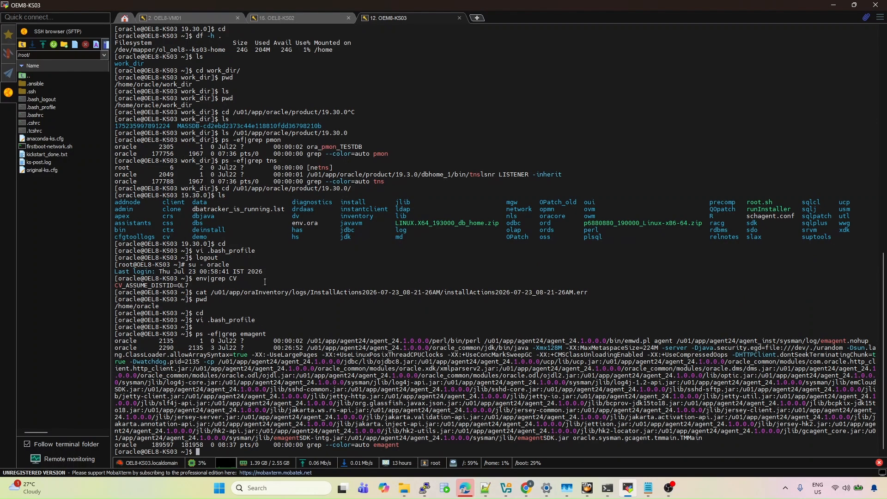
Stop the Enterprise Manager agent with emctl stop agent from the agent home
{"action": "left_click_drag", "start_coordinate": [307, 341], "coordinate": [431, 342]}
{"action": "right_click", "coordinate": [431, 342]}
{"action": "type", "text": "bin/"}
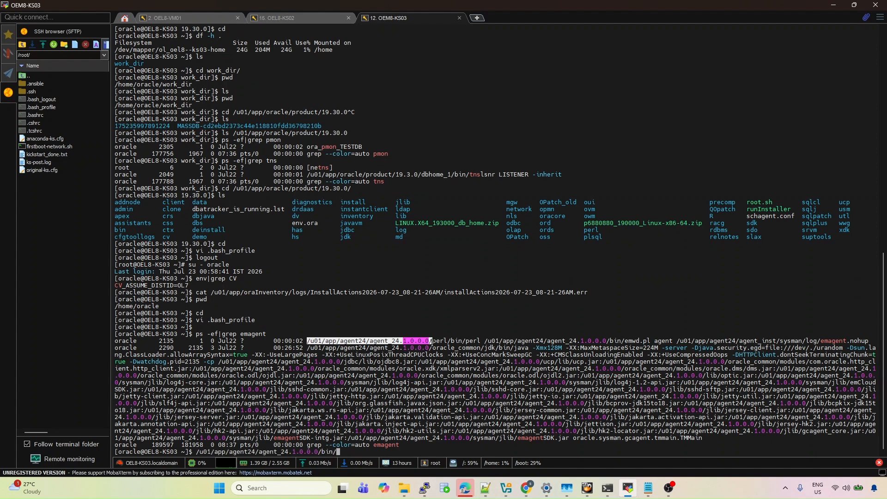
{"action": "type", "text": "emctl stop age"}
{"action": "type", "text": "nt"}
{"action": "key", "text": "Return"}
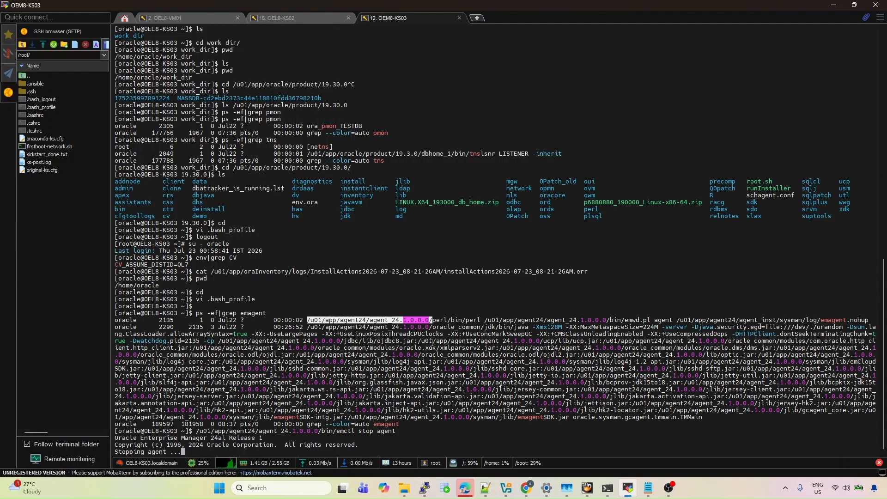
Start the agent again with emctl start agent and return to the failed procedure
{"action": "key", "text": "Up"}
{"action": "key", "text": "Left"}
{"action": "key", "text": "Left"}
{"action": "key", "text": "Left"}
{"action": "key", "text": "Left"}
{"action": "key", "text": "Left"}
{"action": "key", "text": "Left"}
{"action": "key", "text": "BackSpace"}
{"action": "key", "text": "BackSpace"}
{"action": "type", "text": "art"}
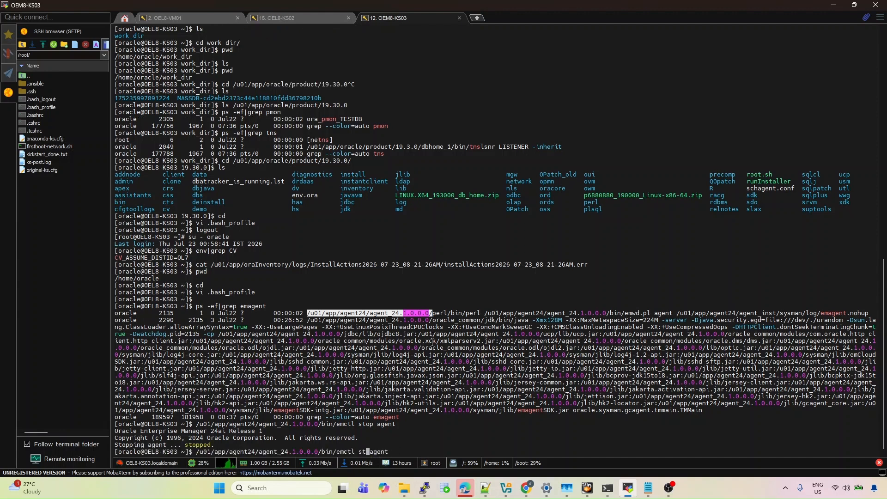
{"action": "key", "text": "Return"}
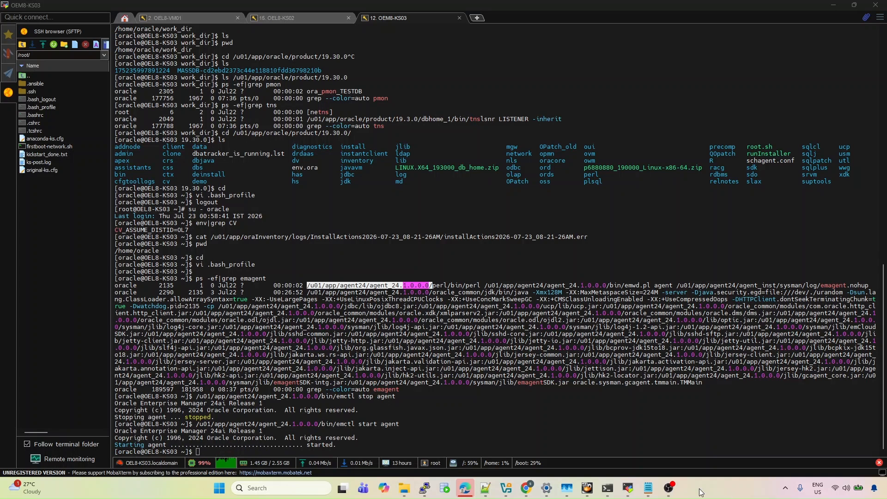
{"action": "left_click", "coordinate": [530, 488]}
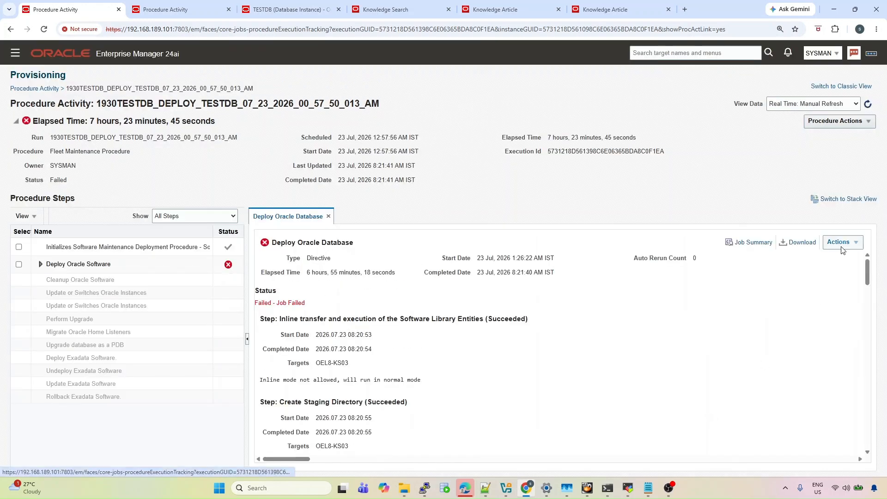
Retry the failed Deploy Oracle Database step and refresh until the 1930TESTDB run shows Succeeded
{"action": "left_click", "coordinate": [842, 248]}
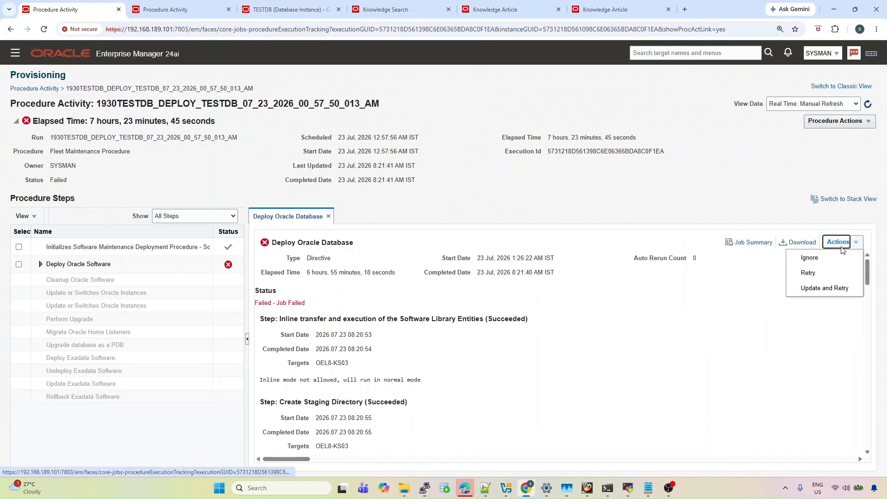
{"action": "left_click", "coordinate": [828, 273]}
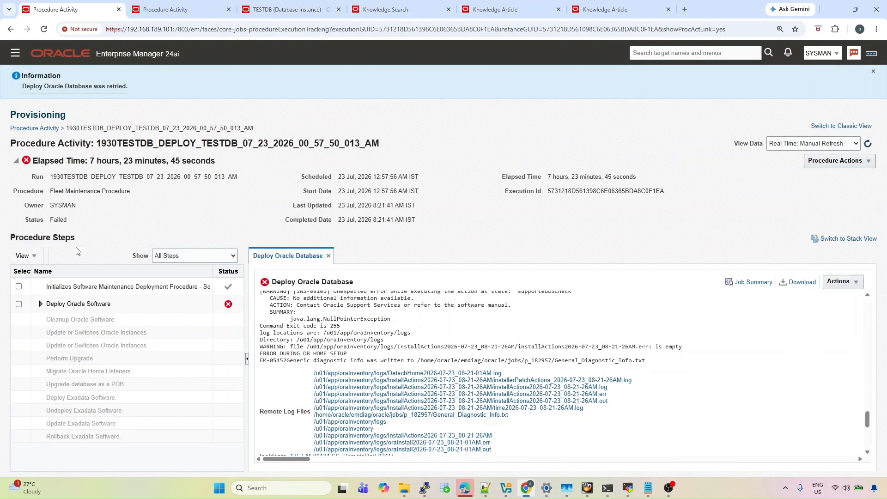
{"action": "left_click", "coordinate": [33, 128]}
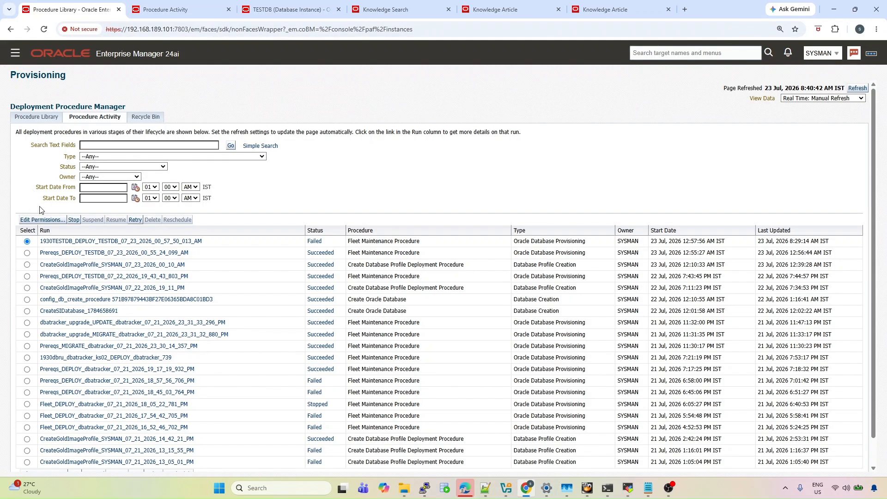
{"action": "left_click", "coordinate": [861, 87]}
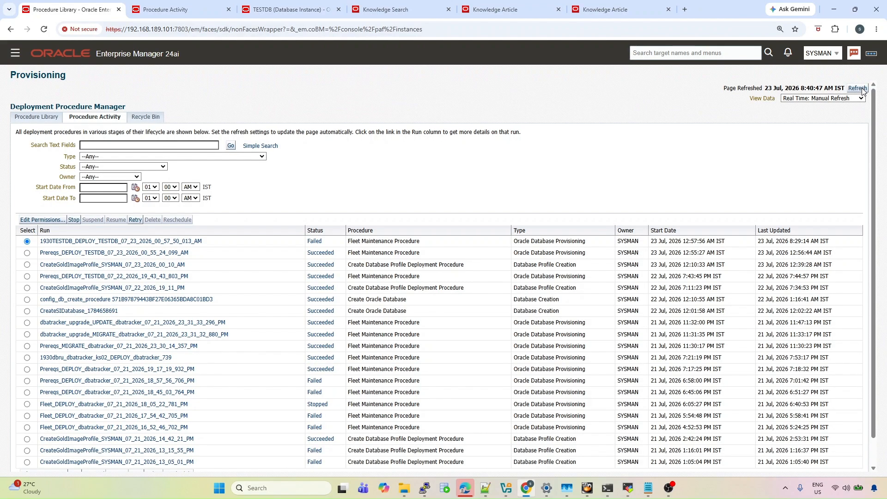
{"action": "left_click", "coordinate": [860, 89]}
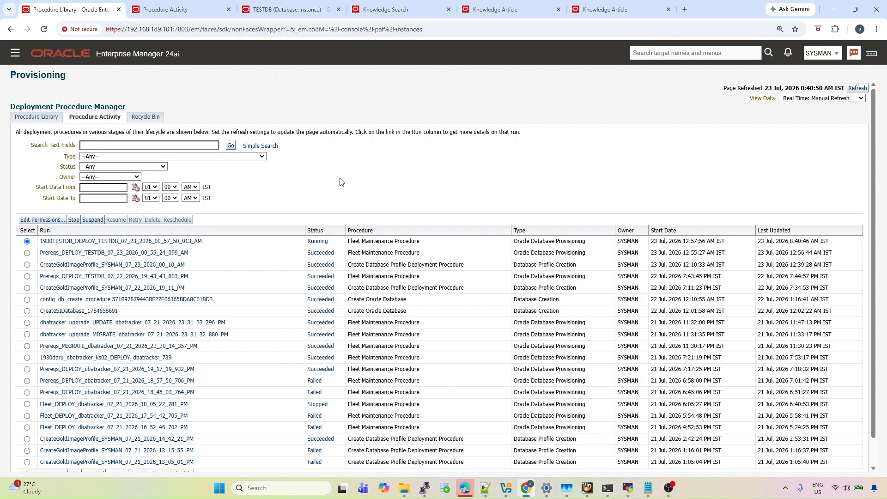
{"action": "left_click", "coordinate": [136, 243]}
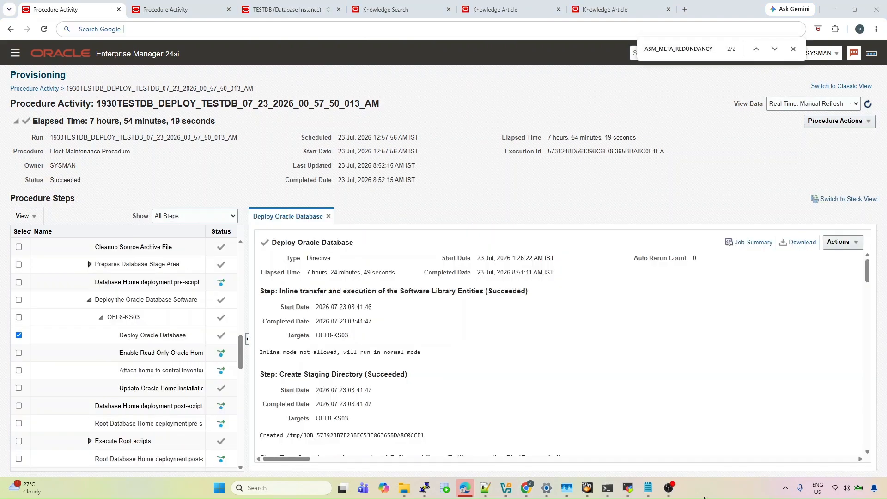
Confirm the run Succeeded, check the 19.30.0 home with pwd and ls, then open OEM navigation
{"action": "double_click", "coordinate": [71, 181]}
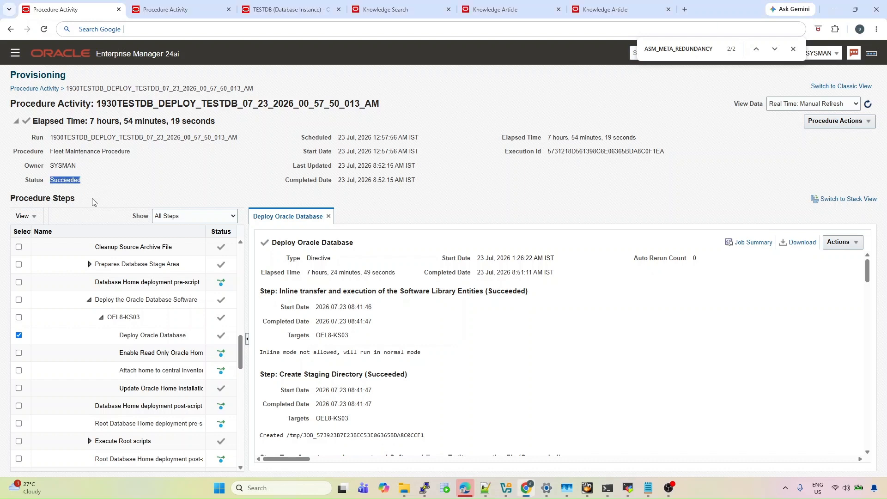
{"action": "left_click", "coordinate": [627, 487]}
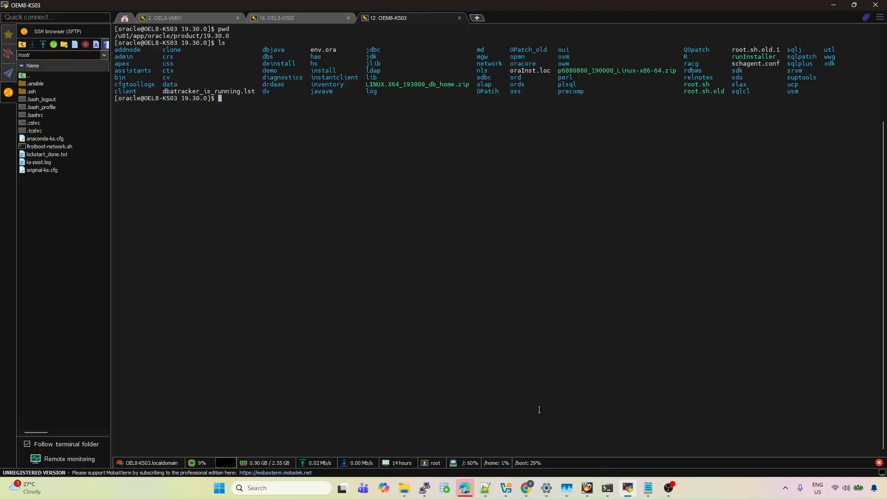
{"action": "type", "text": "pwd"}
{"action": "key", "text": "Return"}
{"action": "type", "text": "ls"}
{"action": "key", "text": "Return"}
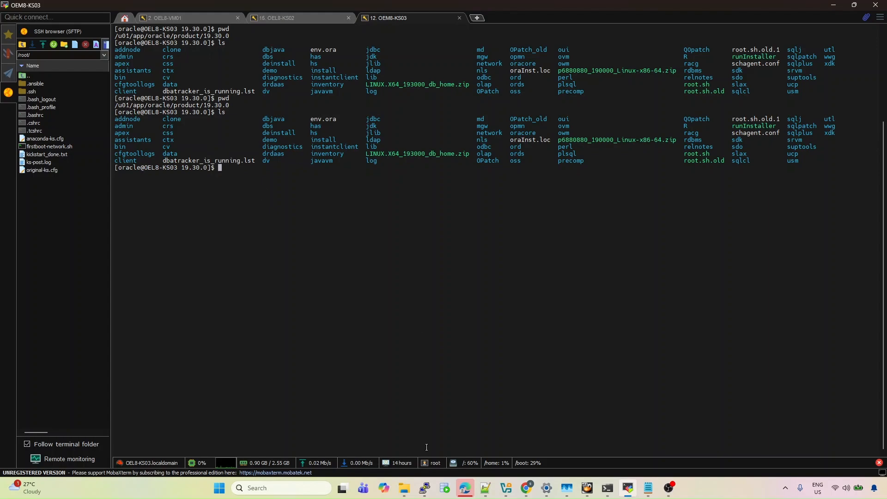
{"action": "left_click", "coordinate": [526, 488]}
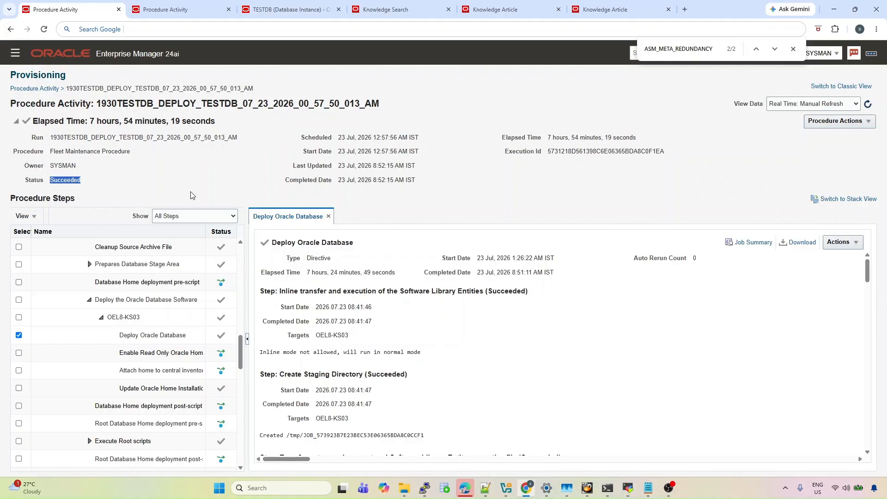
{"action": "left_click", "coordinate": [17, 57]}
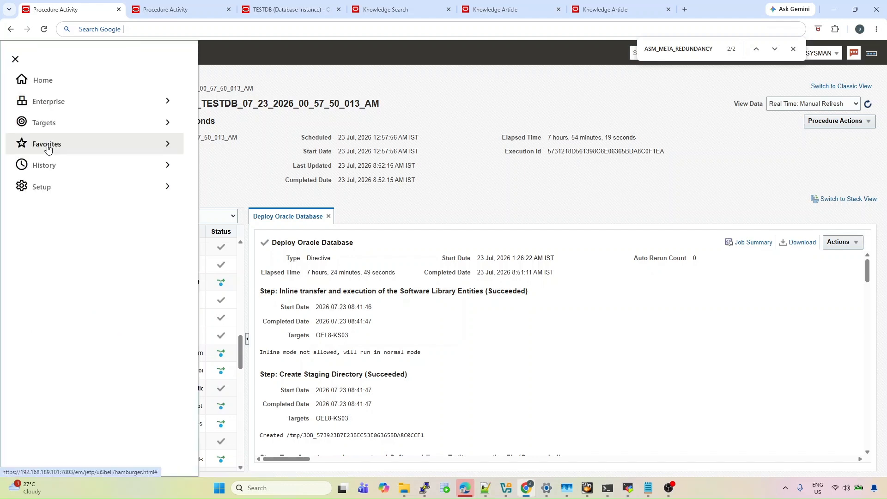
Go to Targets > Databases and launch Fleet Maintenance from the Administration menu
{"action": "left_click", "coordinate": [63, 121]}
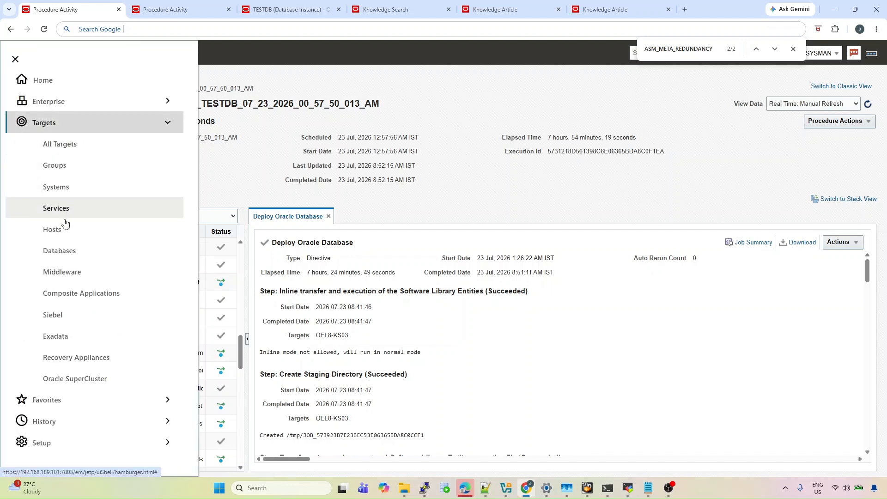
{"action": "left_click", "coordinate": [65, 251]}
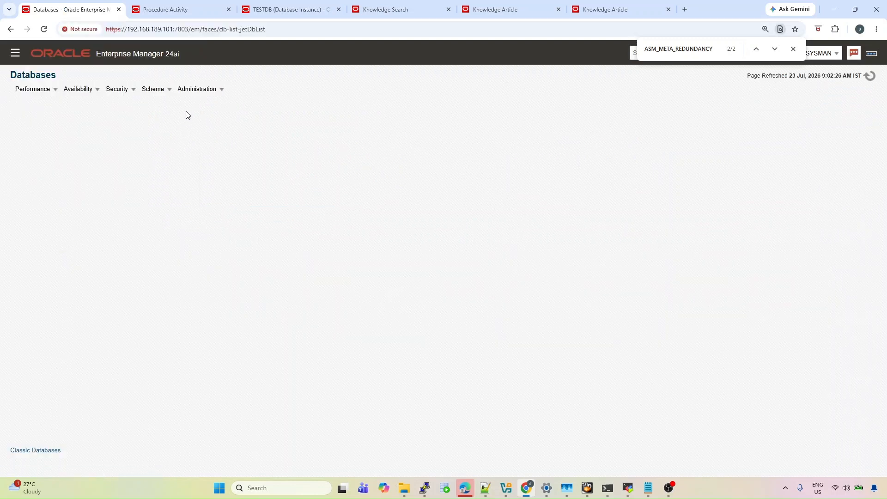
{"action": "left_click", "coordinate": [196, 94]}
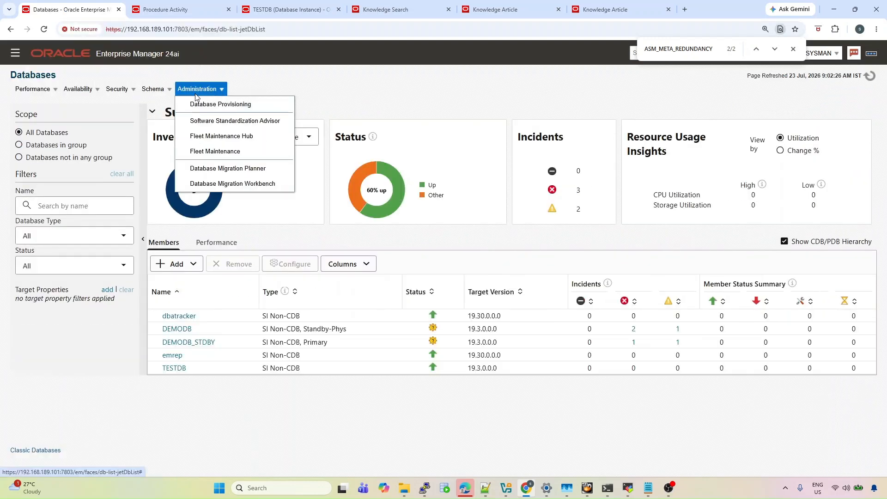
{"action": "left_click", "coordinate": [210, 153]}
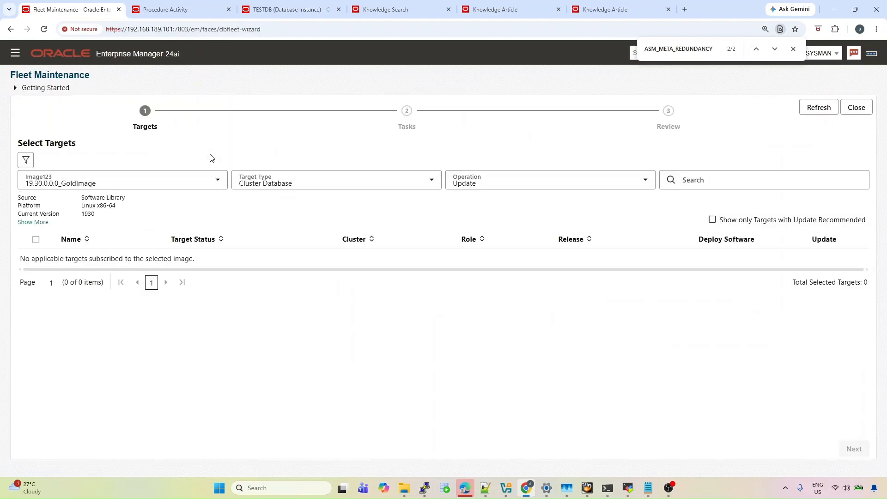
Set Target Type to Database Instance, select TESTDB and advance to the Tasks step
{"action": "left_click", "coordinate": [406, 184]}
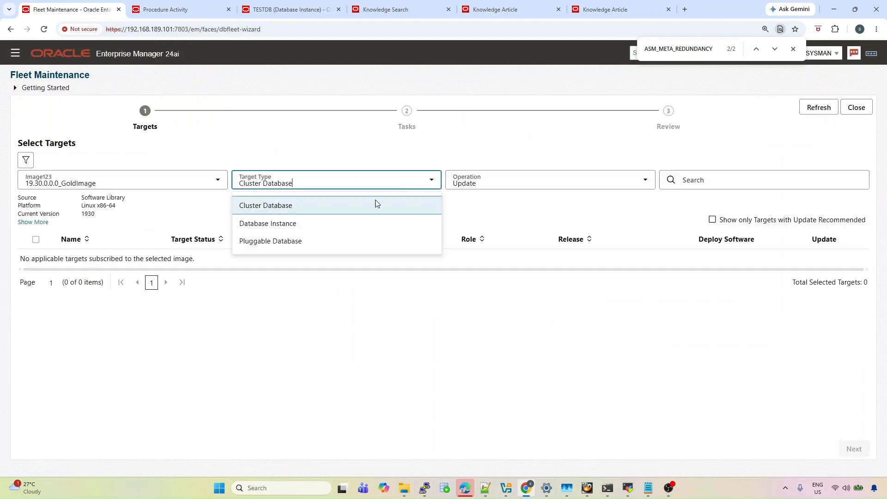
{"action": "left_click", "coordinate": [341, 229]}
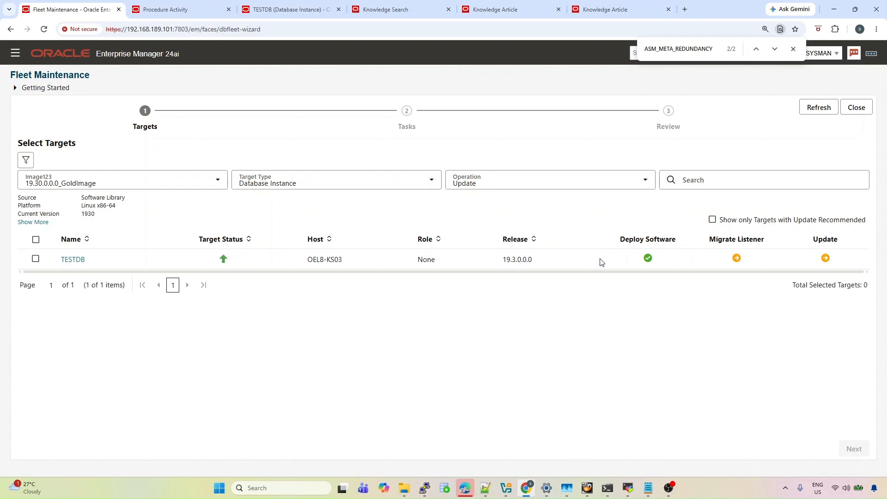
{"action": "left_click", "coordinate": [35, 259]}
{"action": "left_click", "coordinate": [851, 451]}
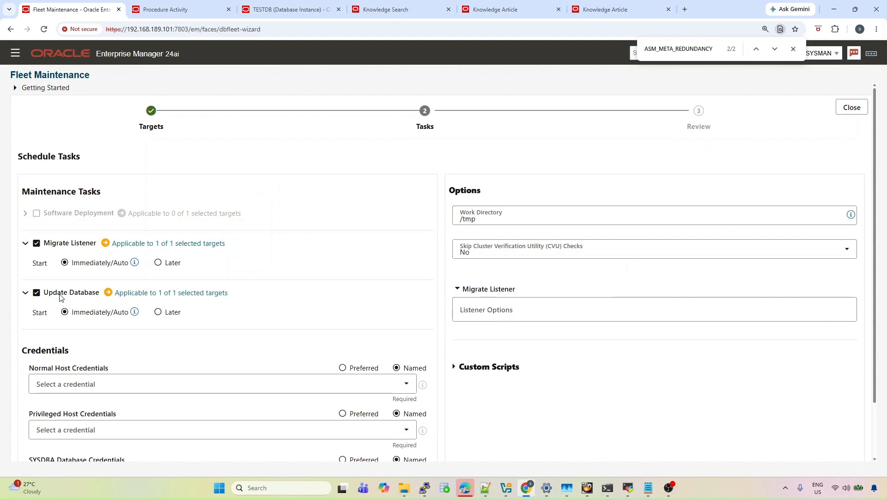
Set normal host credentials to ORACLE_CRED and privileged host credentials to ROOT_CRED
{"action": "left_click", "coordinate": [92, 385]}
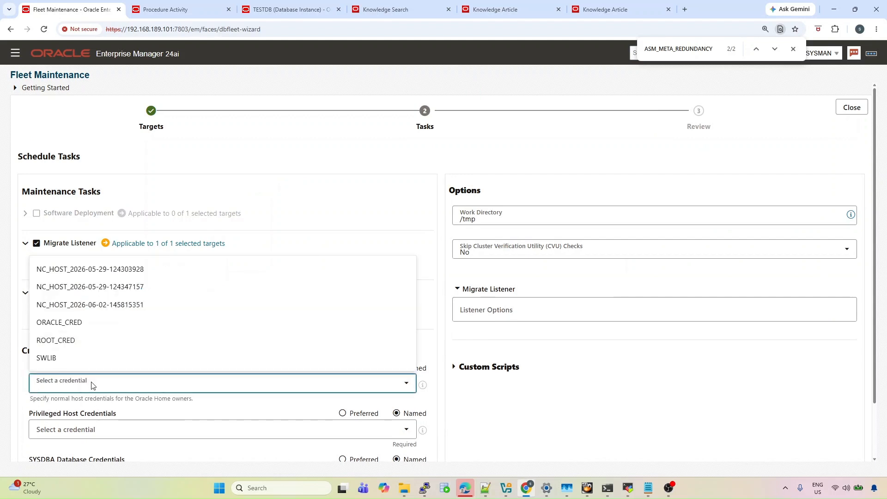
{"action": "left_click", "coordinate": [88, 327]}
{"action": "scroll", "coordinate": [87, 337], "scroll_direction": "down", "scroll_amount": 2}
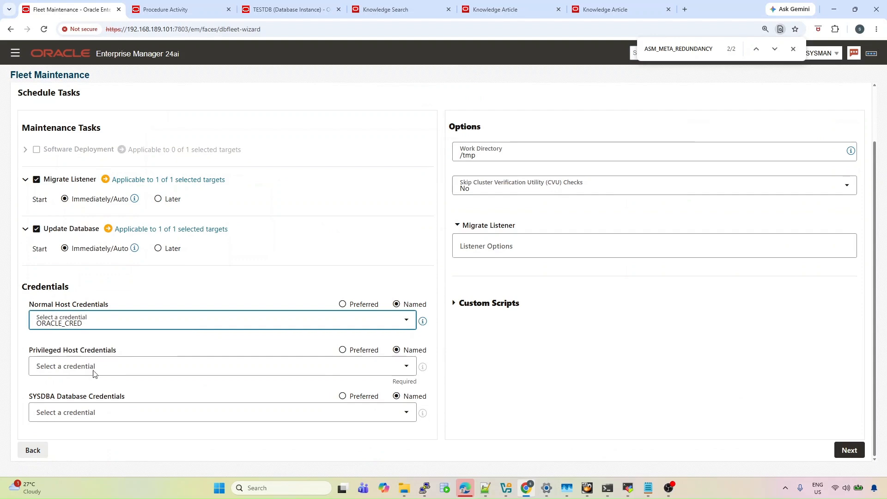
{"action": "left_click", "coordinate": [94, 370]}
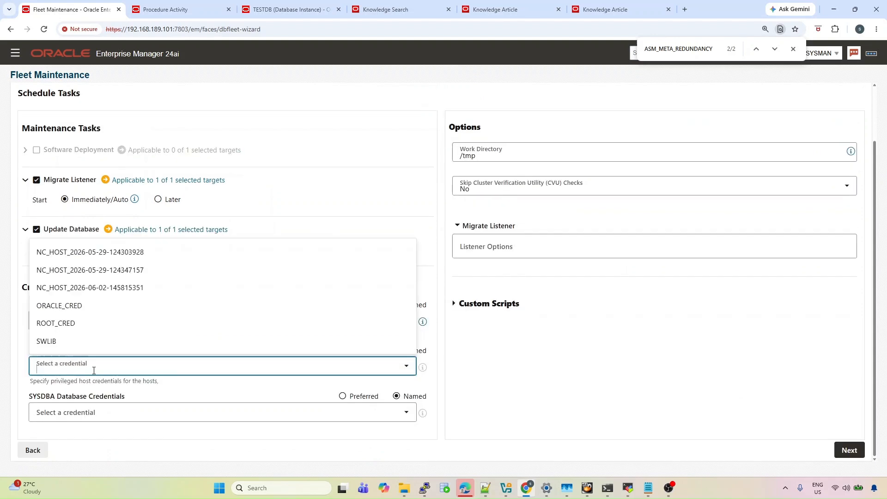
{"action": "left_click", "coordinate": [87, 325]}
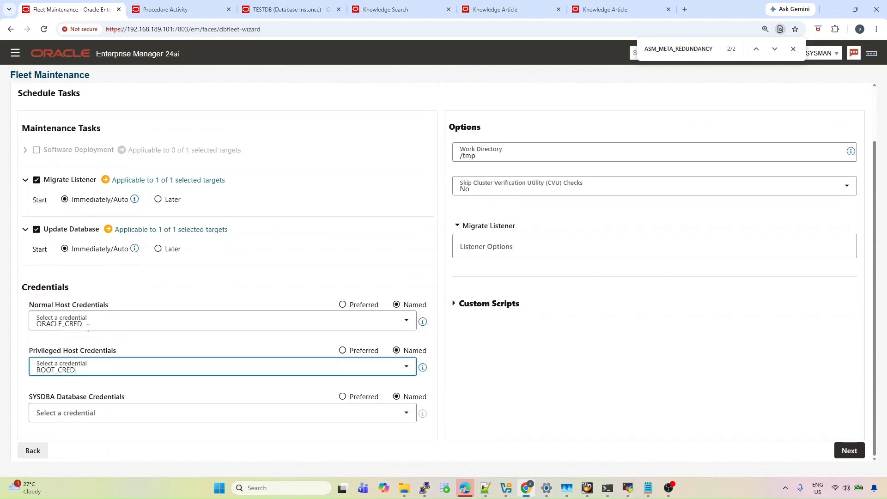
{"action": "left_click", "coordinate": [103, 413]}
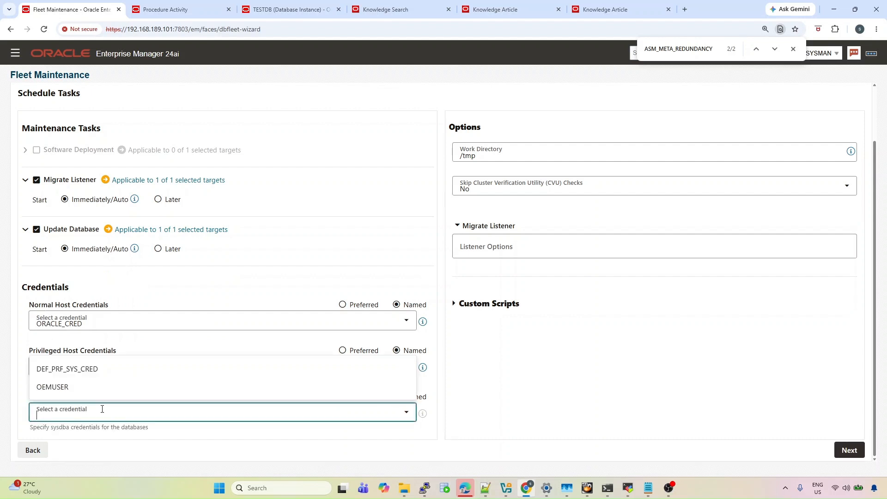
Return to the Procedure Activity page and expand Setup > Security in the navigation panel
{"action": "left_click", "coordinate": [165, 13]}
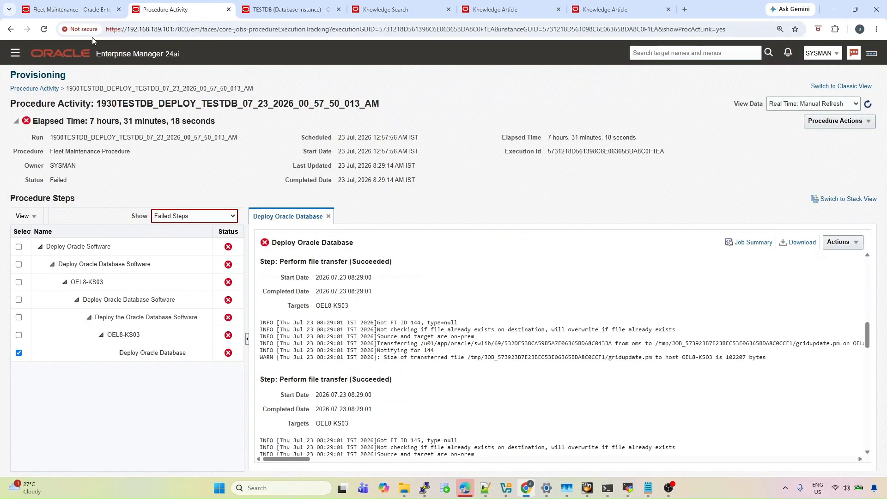
{"action": "left_click", "coordinate": [16, 56]}
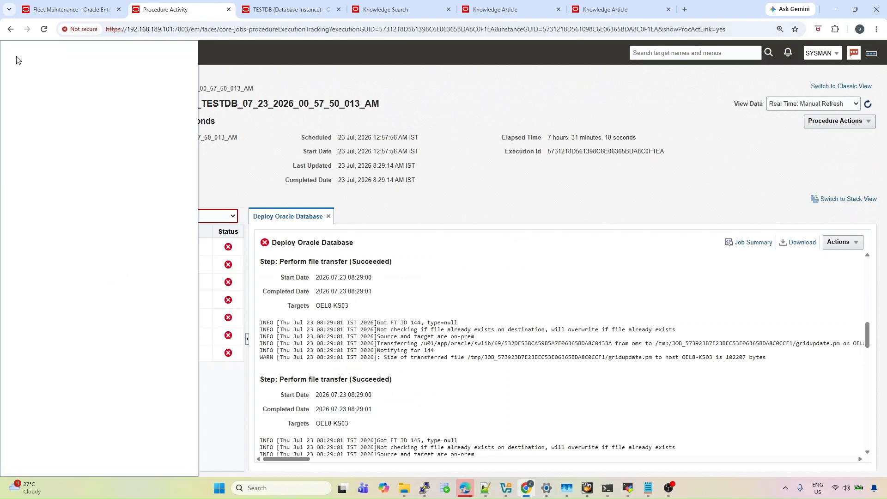
{"action": "left_click", "coordinate": [49, 126]}
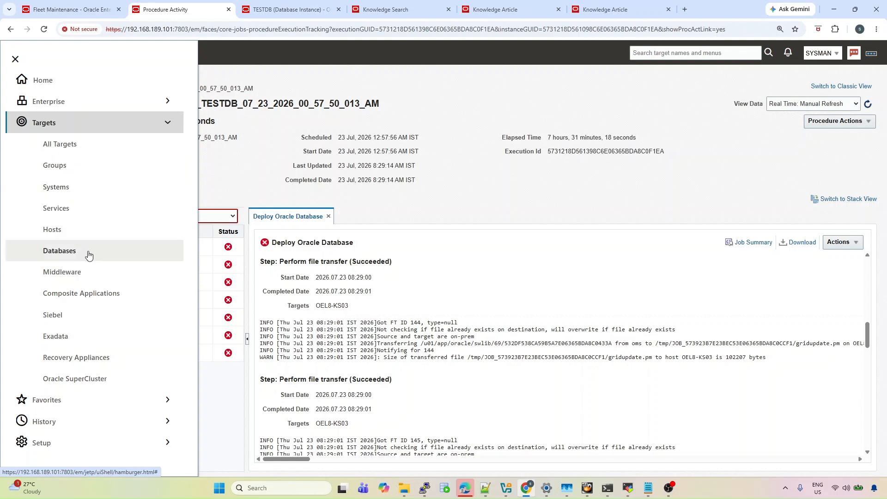
{"action": "left_click", "coordinate": [67, 442]}
{"action": "scroll", "coordinate": [74, 434], "scroll_direction": "down", "scroll_amount": 3}
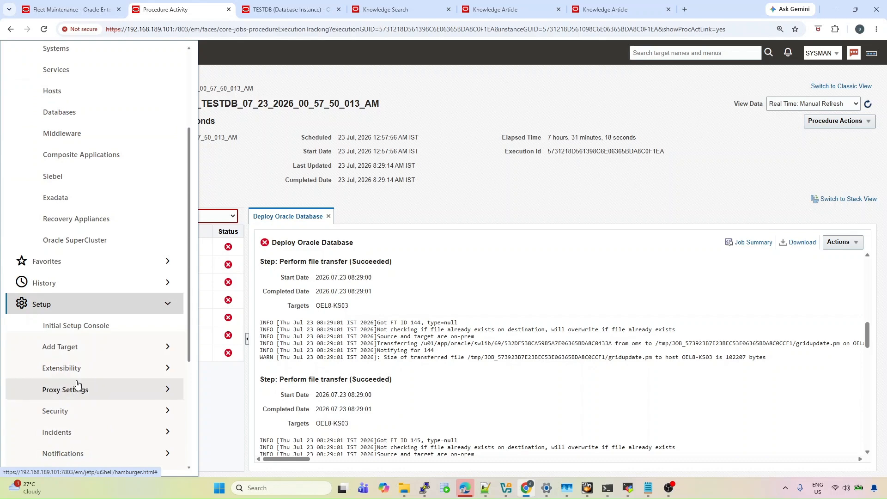
{"action": "left_click", "coordinate": [82, 411]}
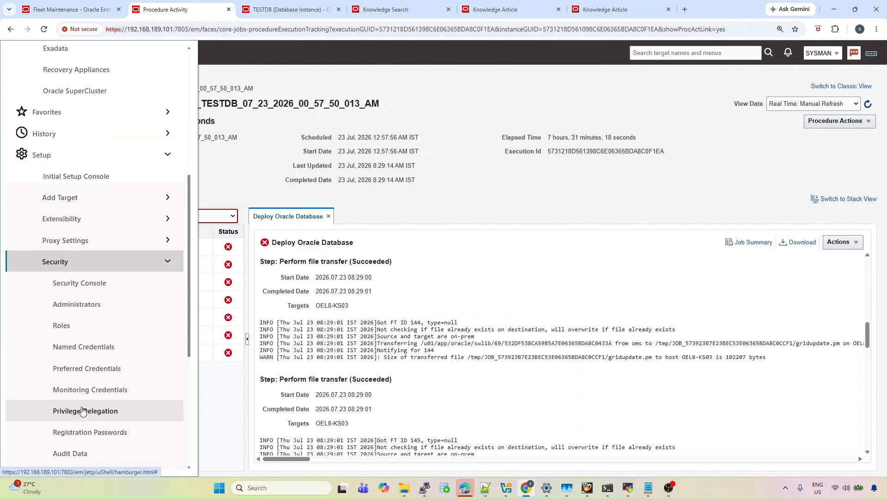
Open Manage Preferred Credentials for the Database Instance target type
{"action": "left_click", "coordinate": [85, 369]}
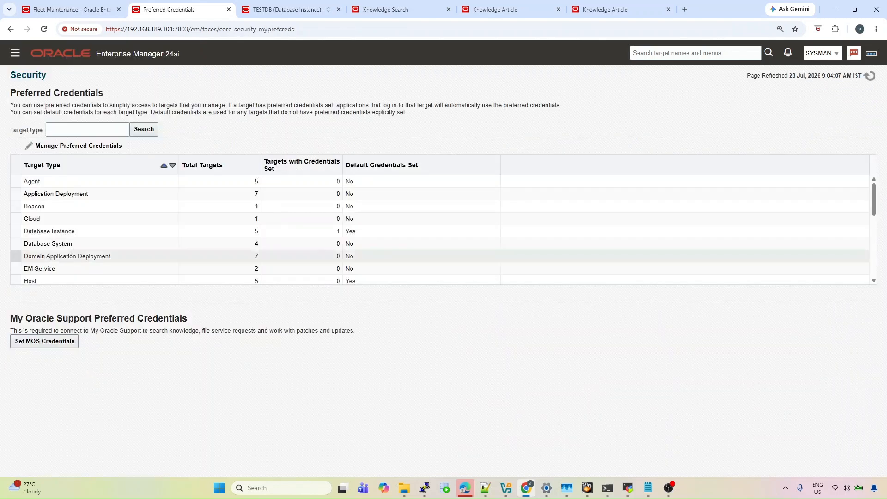
{"action": "left_click", "coordinate": [87, 231]}
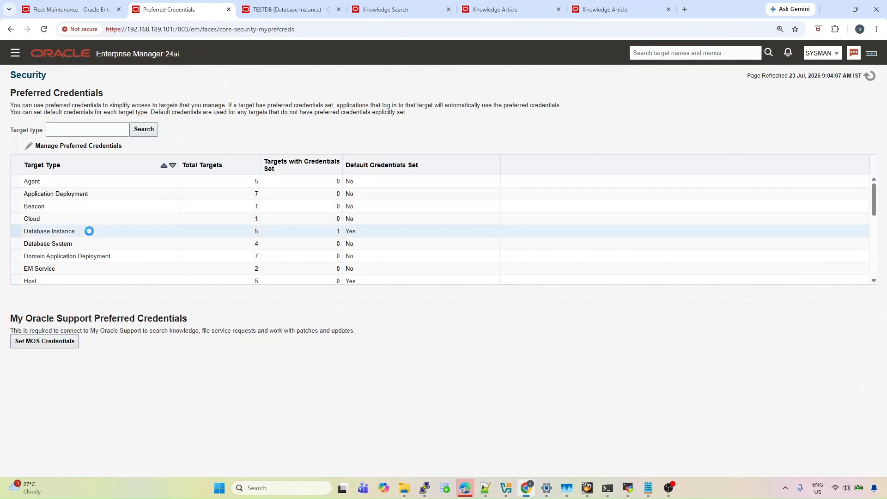
{"action": "left_click", "coordinate": [79, 147]}
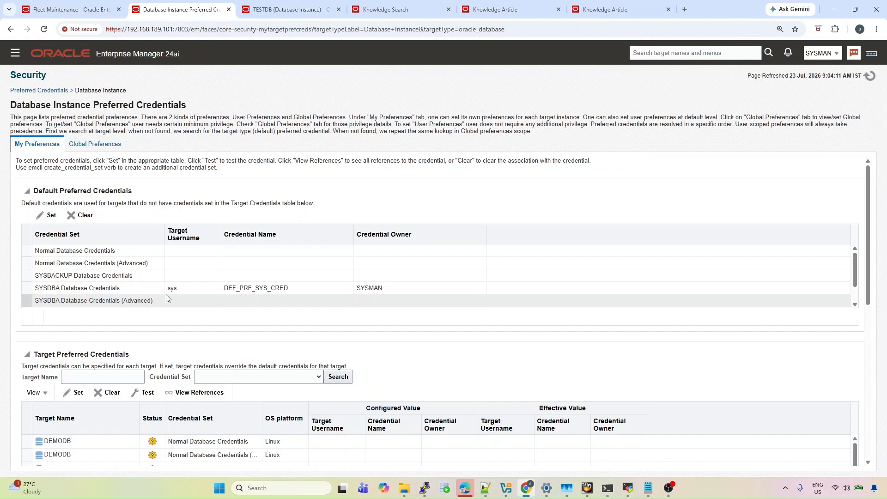
Test TESTDB's SYSDBA credential, which fails with ORA-01017, and close the results
{"action": "left_click", "coordinate": [193, 288]}
{"action": "scroll", "coordinate": [200, 327], "scroll_direction": "down", "scroll_amount": 2}
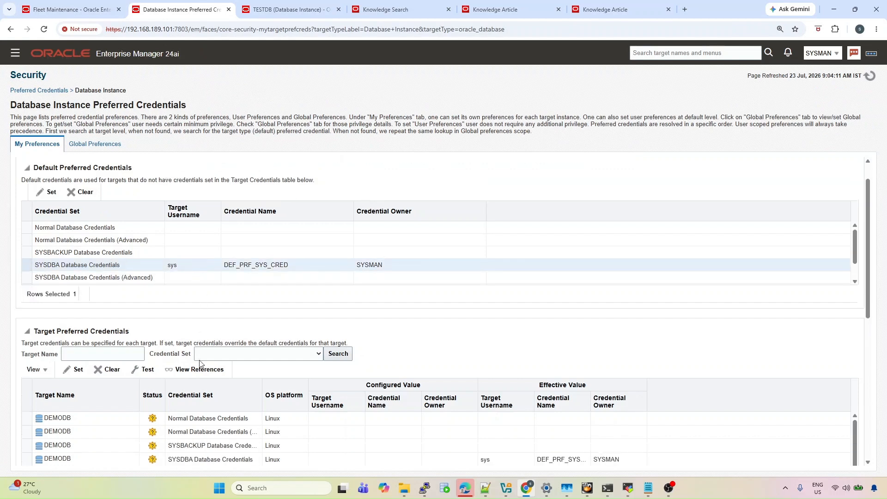
{"action": "scroll", "coordinate": [216, 393], "scroll_direction": "down", "scroll_amount": 3}
{"action": "scroll", "coordinate": [215, 393], "scroll_direction": "down", "scroll_amount": 3}
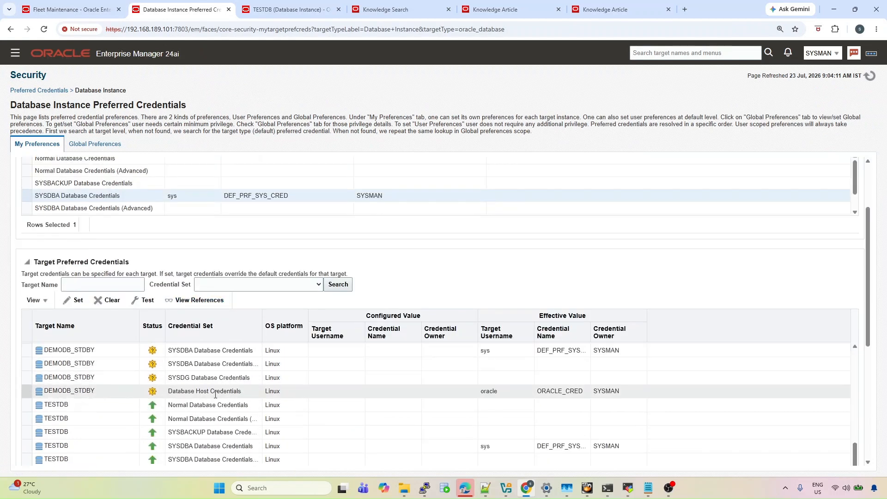
{"action": "left_click", "coordinate": [287, 448]}
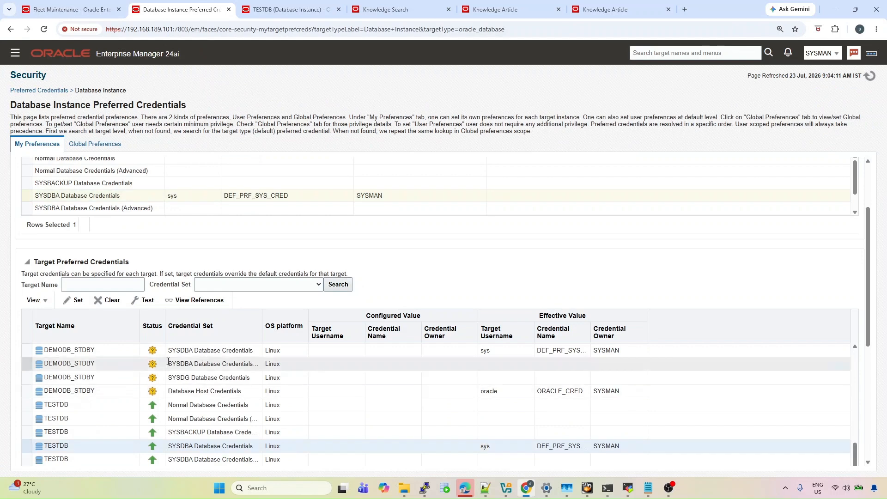
{"action": "left_click", "coordinate": [136, 303]}
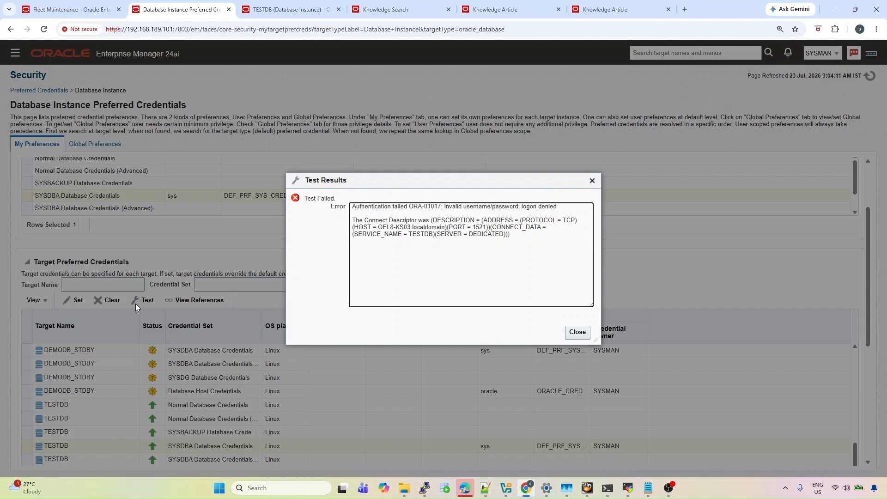
{"action": "left_click", "coordinate": [573, 332]}
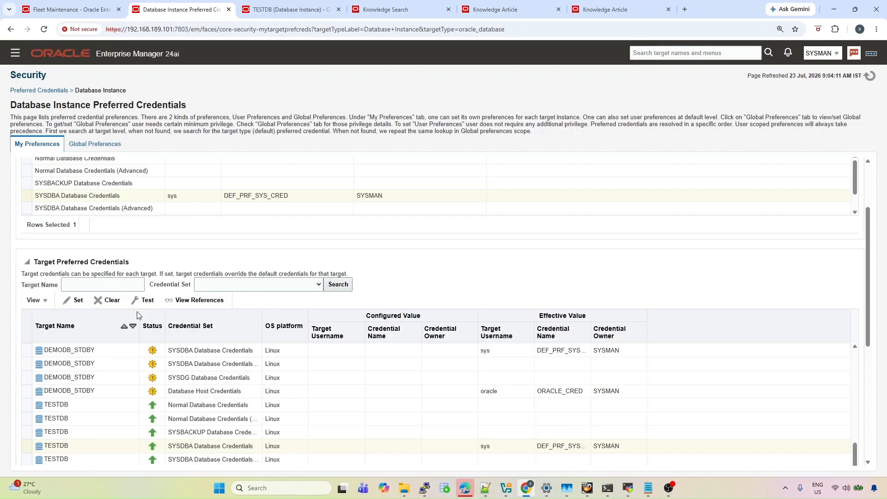
Start setting TESTDB's SYSDBA credential and choose to enter a new credential
{"action": "left_click", "coordinate": [76, 300]}
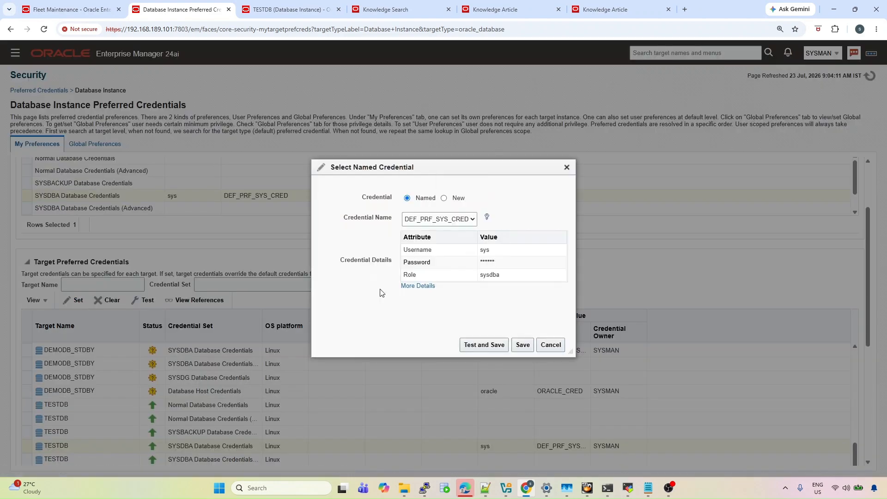
{"action": "left_click", "coordinate": [445, 199]}
{"action": "left_click", "coordinate": [408, 199]}
{"action": "left_click", "coordinate": [425, 219]}
{"action": "left_click", "coordinate": [426, 221]}
{"action": "left_click", "coordinate": [444, 199]}
Enter user sys with its password, name the credential testdb_sys, then test and save it
{"action": "left_click", "coordinate": [442, 220]}
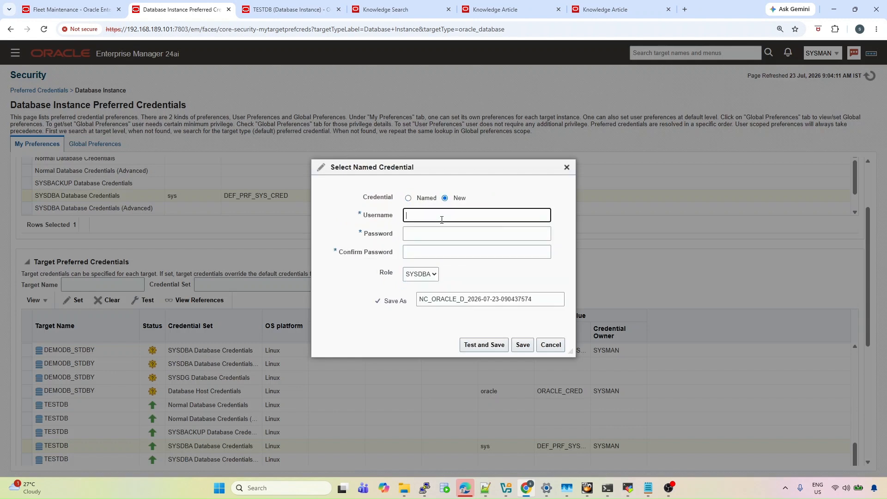
{"action": "type", "text": "sys"}
{"action": "key", "text": "Tab"}
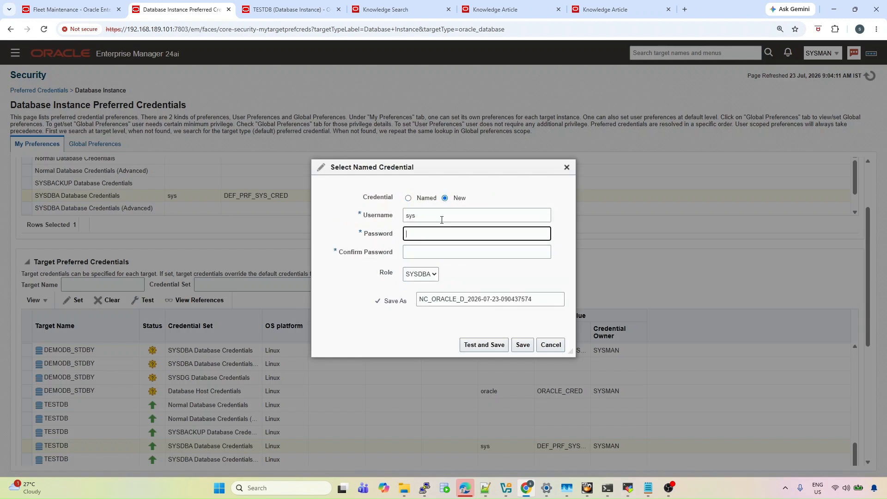
{"action": "type", "text": "3"}
{"action": "key", "text": "Tab"}
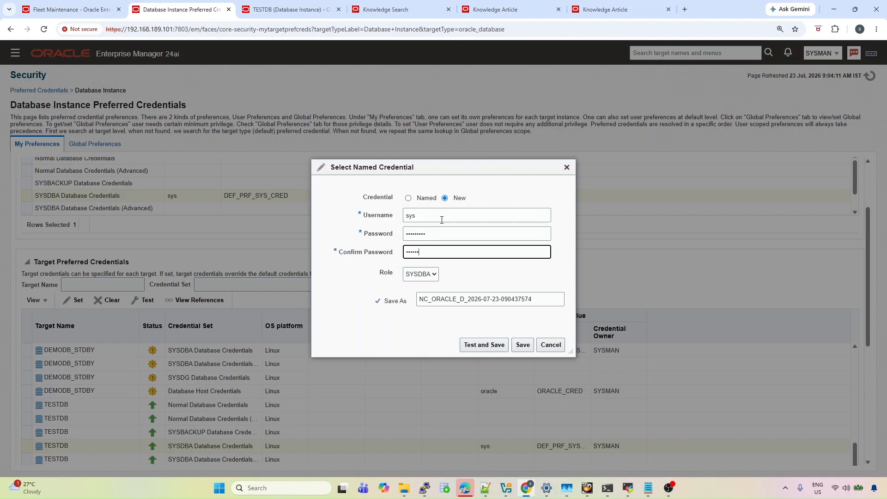
{"action": "triple_click", "coordinate": [458, 302]}
{"action": "type", "text": "testdb_sys"}
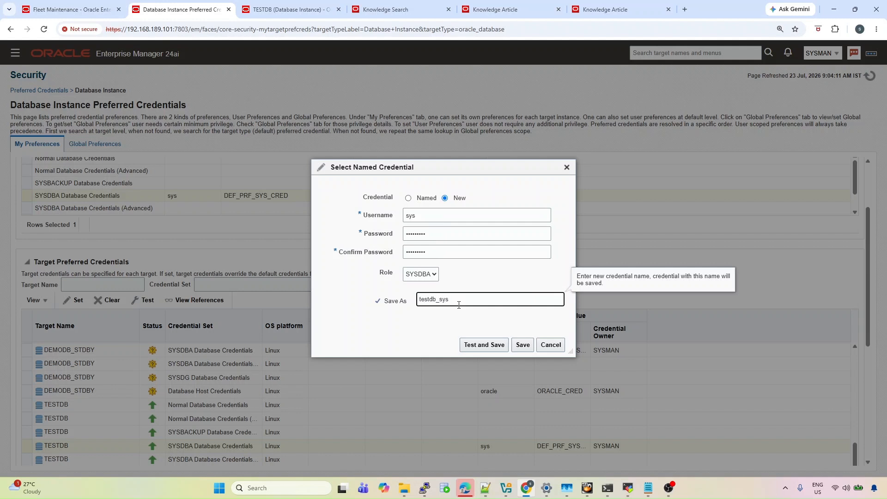
{"action": "left_click", "coordinate": [487, 350]}
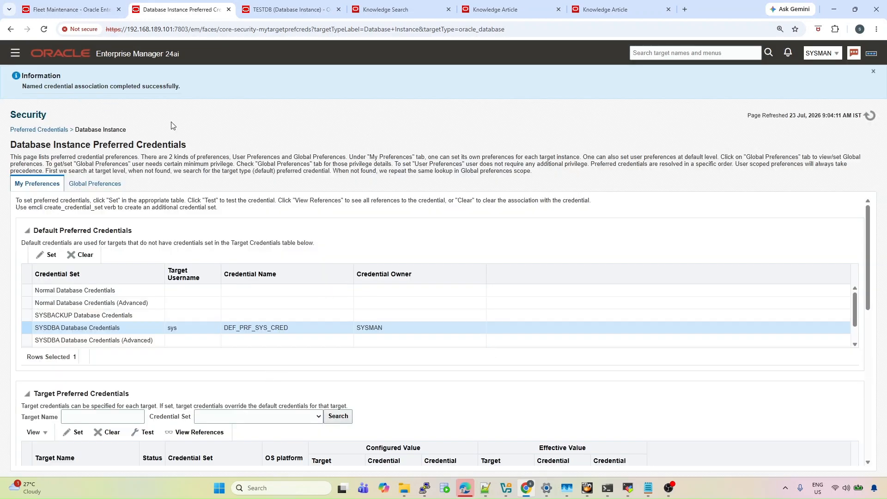
{"action": "scroll", "coordinate": [347, 424], "scroll_direction": "down", "scroll_amount": 5}
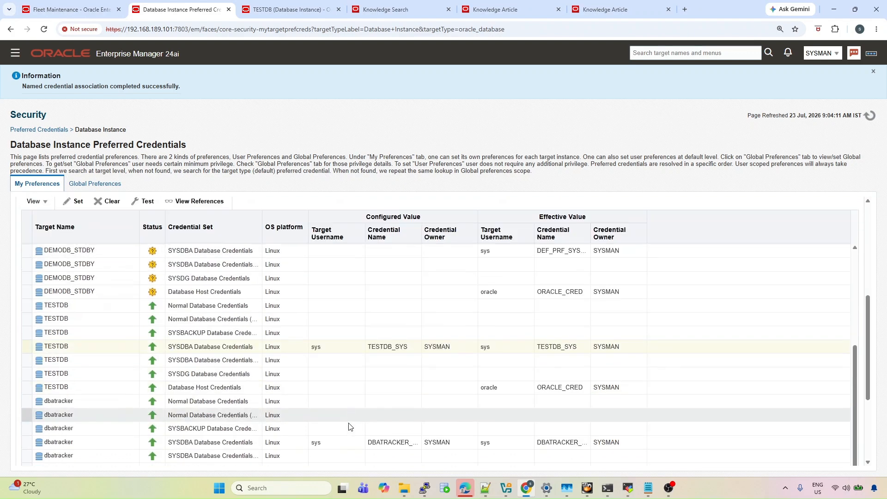
{"action": "scroll", "coordinate": [865, 264], "scroll_direction": "up", "scroll_amount": 1}
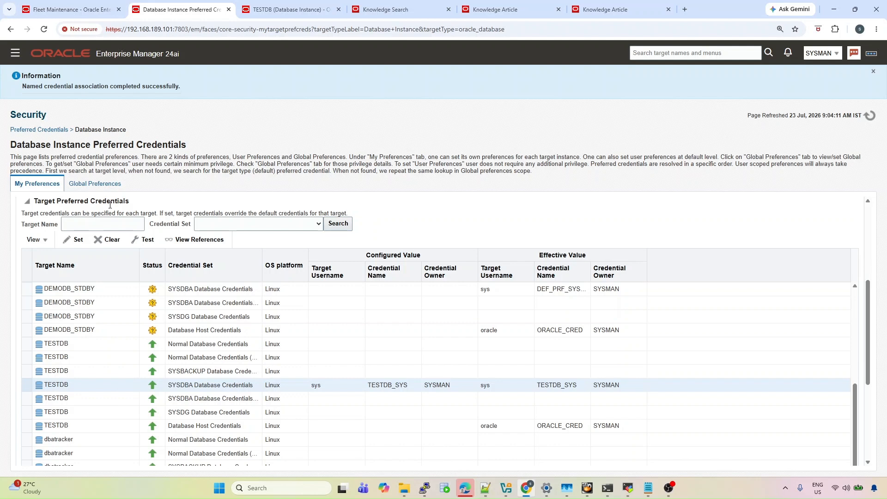
In the Fleet Maintenance wizard, keep SYSDBA credentials as Preferred and advance to Review
{"action": "left_click", "coordinate": [61, 7]}
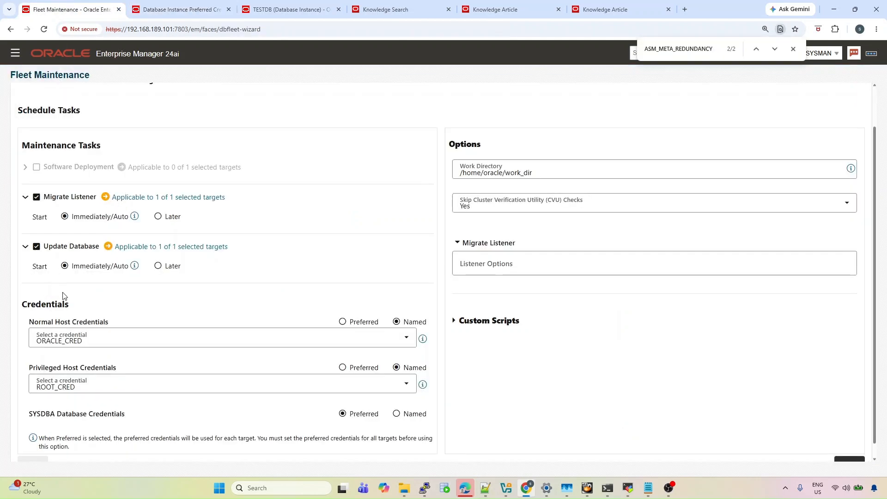
{"action": "left_click", "coordinate": [397, 400]}
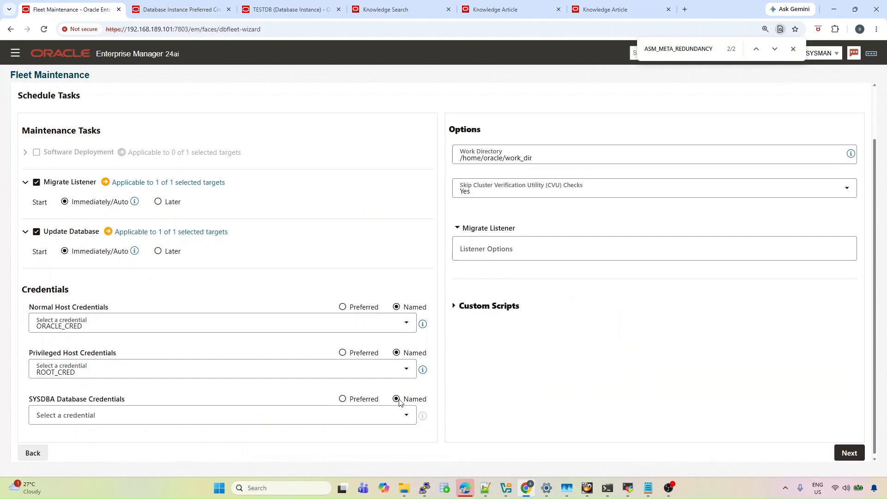
{"action": "left_click", "coordinate": [342, 399]}
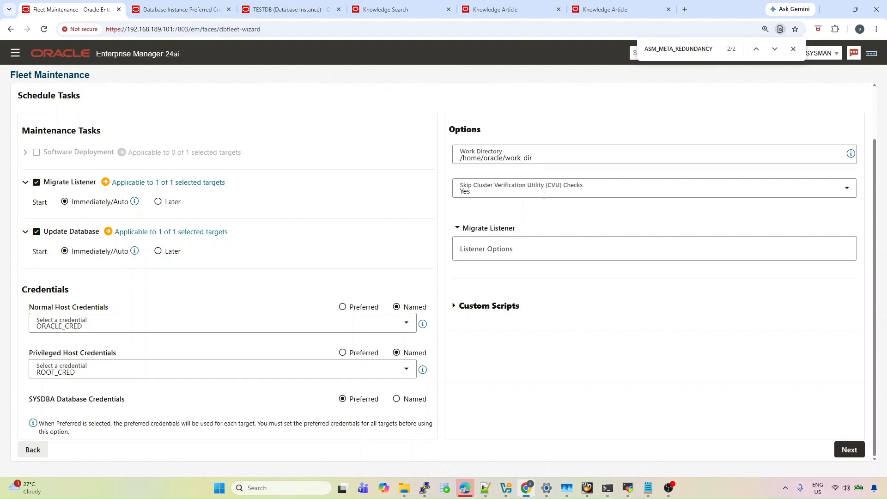
{"action": "left_click", "coordinate": [843, 455]}
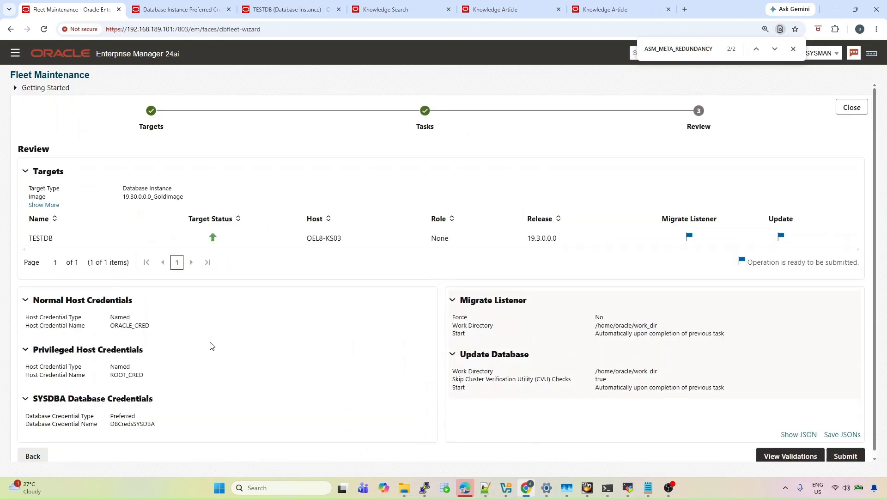
{"action": "key", "text": "Escape"}
{"action": "scroll", "coordinate": [620, 410], "scroll_direction": "down", "scroll_amount": 1}
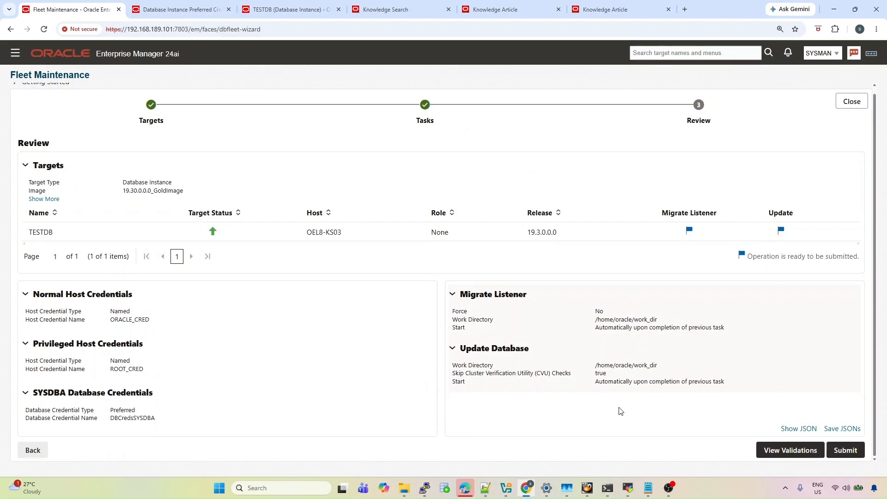
Submit the TESTDB update with procedure prefix TESTDB_UPGRD and monitor its progress
{"action": "left_click", "coordinate": [843, 450]}
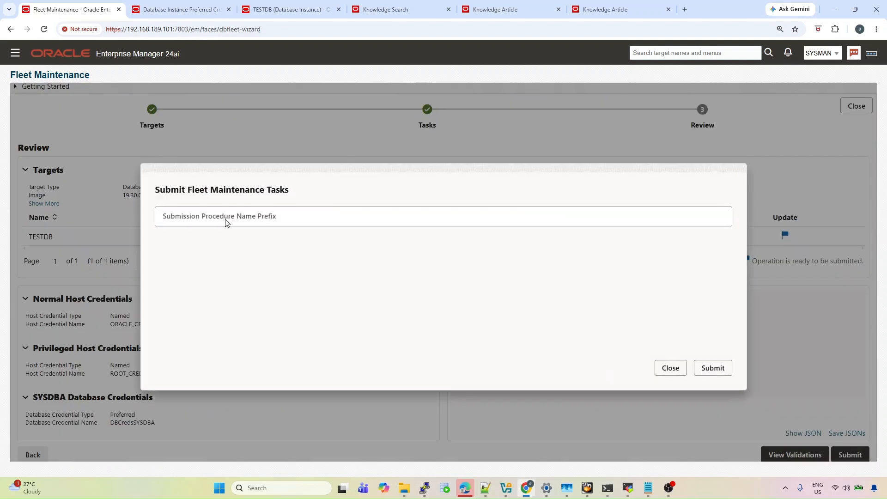
{"action": "left_click", "coordinate": [226, 219]}
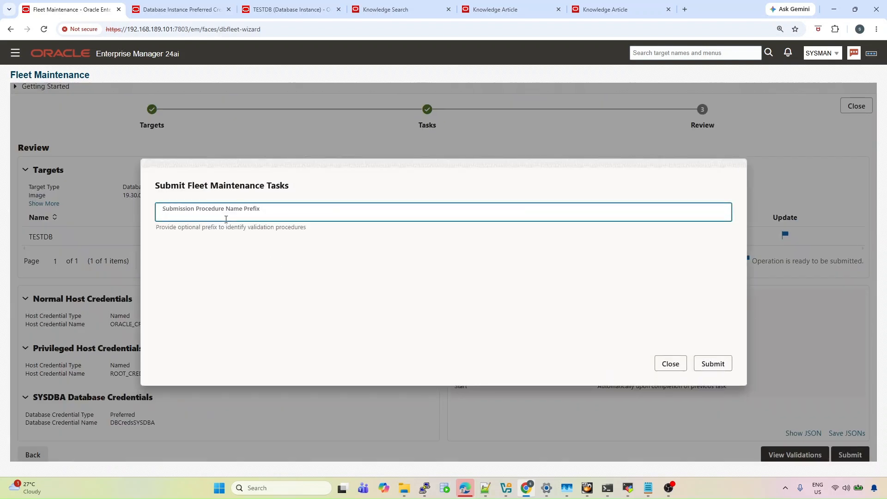
{"action": "type", "text": "TESTDB_PUPGRD"}
{"action": "left_click", "coordinate": [711, 365]}
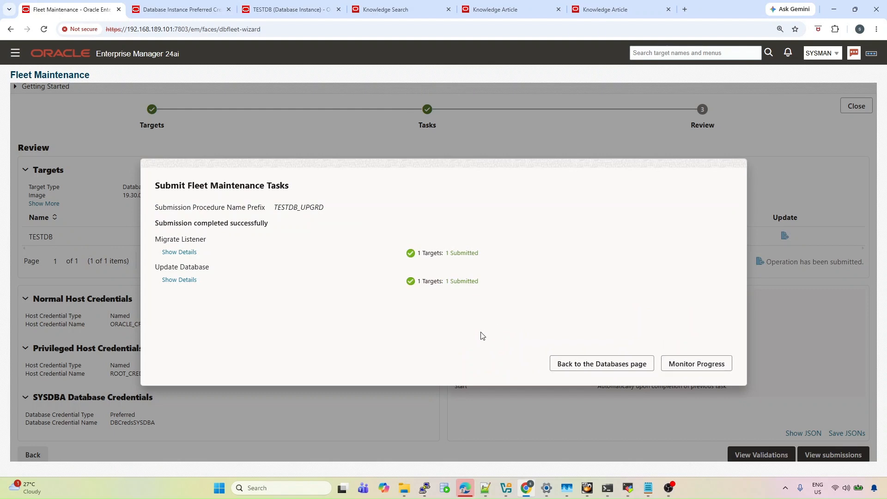
{"action": "left_click", "coordinate": [682, 372]}
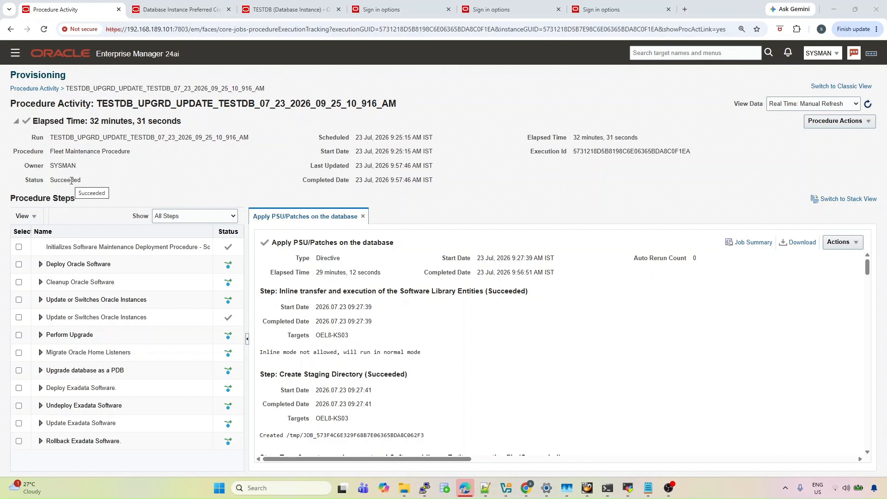
Check the pmon and listener processes and confirm oratab lists TESTDB on the 19.30.0 home
{"action": "left_click", "coordinate": [627, 488]}
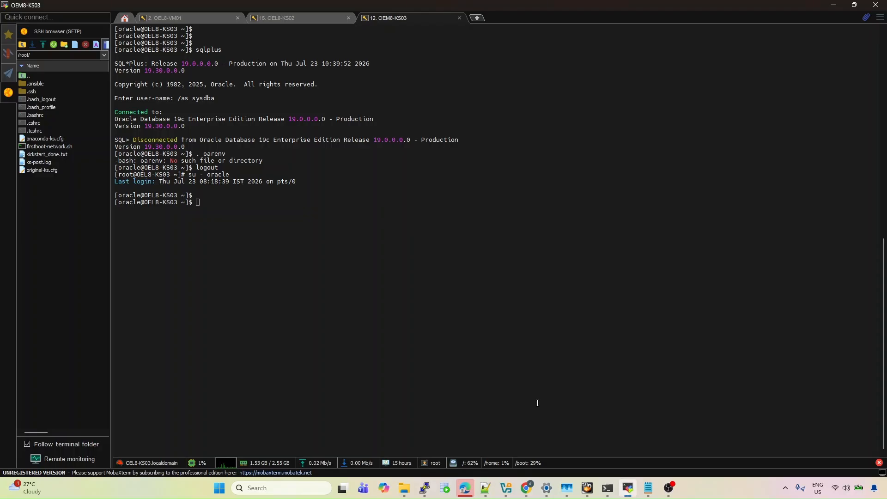
{"action": "type", "text": "ps -ef|grep pmon"}
{"action": "key", "text": "Return"}
{"action": "type", "text": "ps -"}
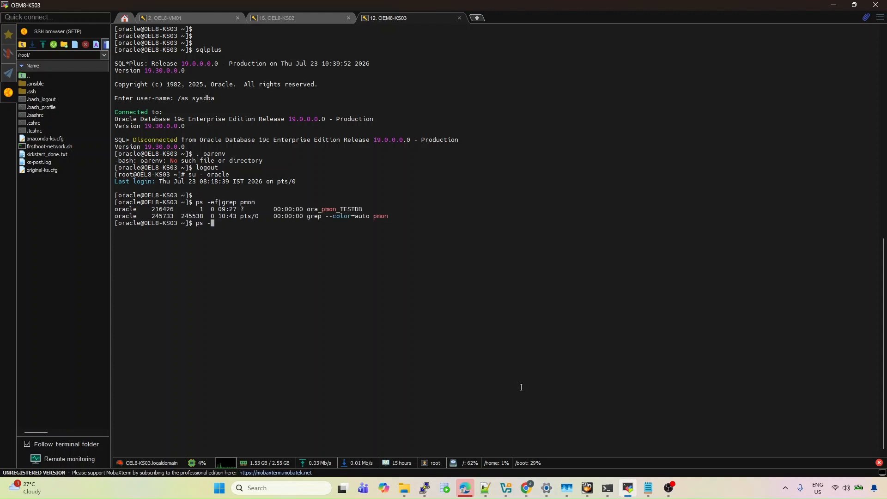
{"action": "type", "text": "ef|grep tns"}
{"action": "key", "text": "Return"}
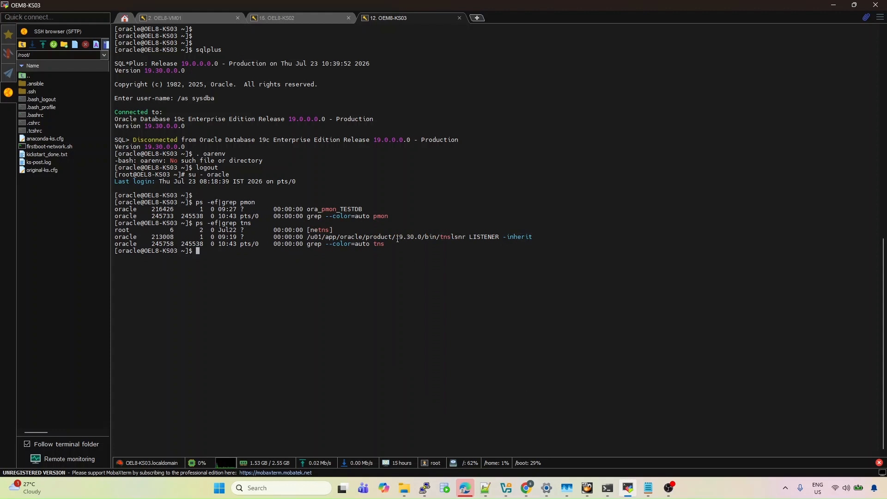
{"action": "type", "text": "cat /etc/oratab"}
{"action": "key", "text": "Return"}
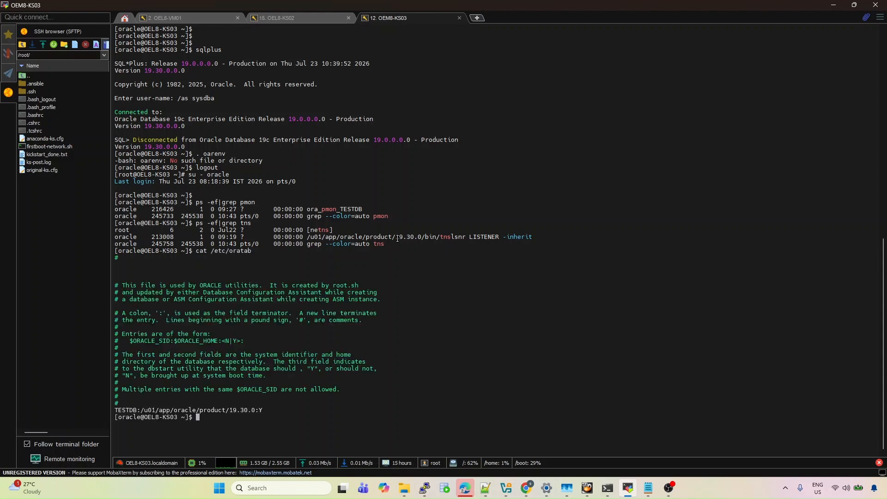
{"action": "left_click_drag", "start_coordinate": [220, 407], "coordinate": [260, 411]}
{"action": "left_click", "coordinate": [282, 420]}
Reset the environment for TESTDB with . oraenv and confirm ORACLE_HOME points to 19.30.0
{"action": "type", "text": "env|grep ORA"}
{"action": "key", "text": "Return"}
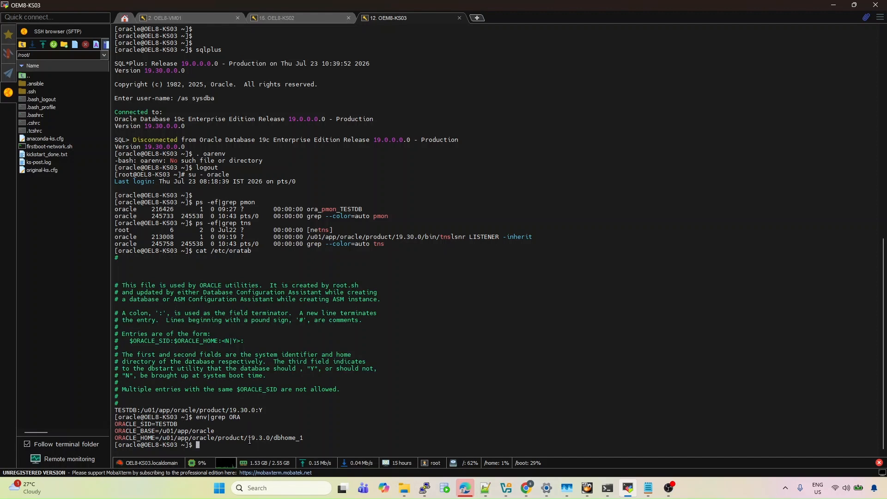
{"action": "type", "text": ". oraenv"}
{"action": "key", "text": "Return"}
{"action": "key", "text": "Return"}
{"action": "type", "text": "env|grep ORA"}
{"action": "key", "text": "Return"}
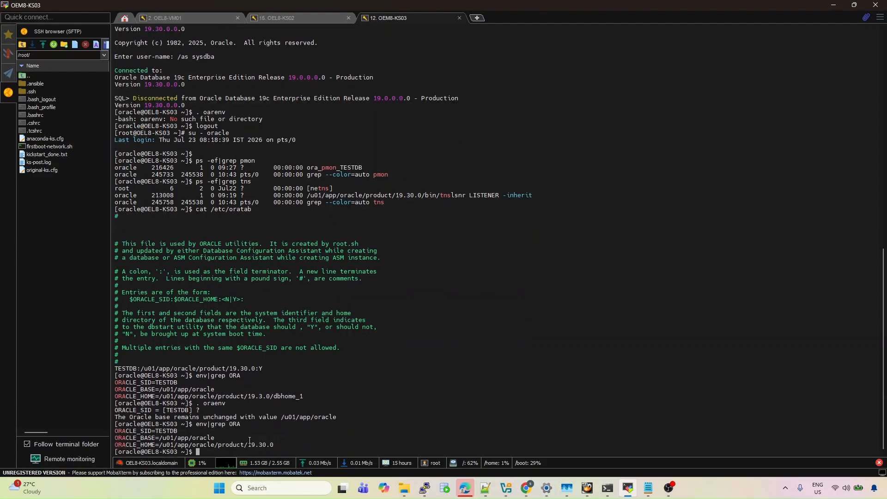
{"action": "type", "text": "sqlplus"}
Log in as /as sysdba and query v$database, showing TESTDB READ WRITE on 19.30.0.0.0
{"action": "key", "text": "Return"}
{"action": "type", "text": "/as sysdba"}
{"action": "key", "text": "Return"}
{"action": "type", "text": "select name,m"}
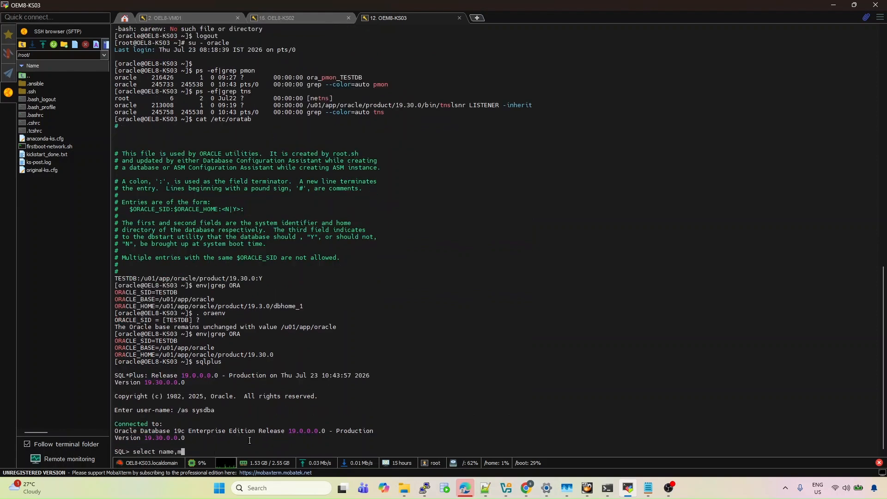
{"action": "key", "text": "BackSpace"}
{"action": "type", "text": "open_mode from v$database;"}
{"action": "key", "text": "Return"}
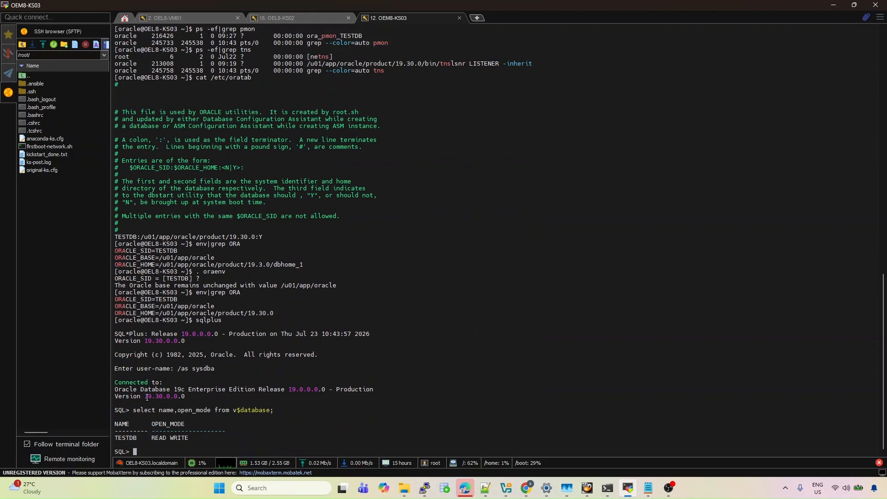
{"action": "left_click_drag", "start_coordinate": [147, 397], "coordinate": [187, 396]}
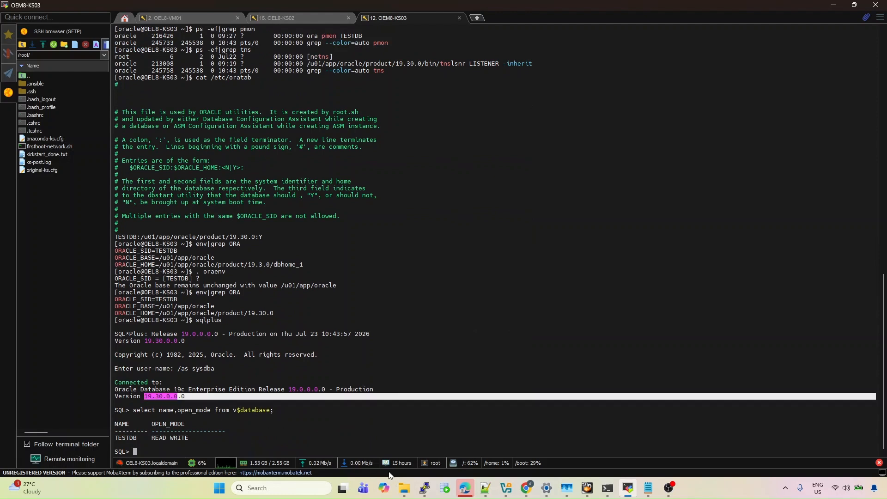
Return to Enterprise Manager and open the TESTDB home page showing version 19.30.0.0.0
{"action": "left_click", "coordinate": [526, 488]}
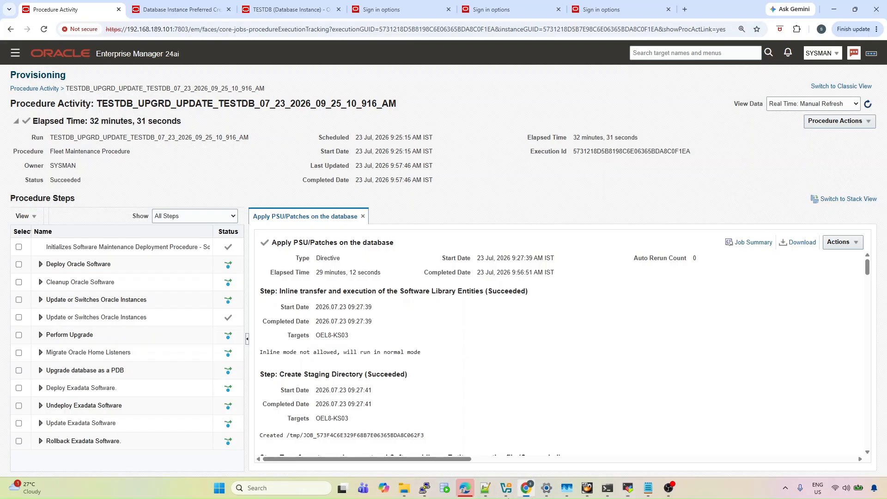
{"action": "left_click", "coordinate": [157, 5]}
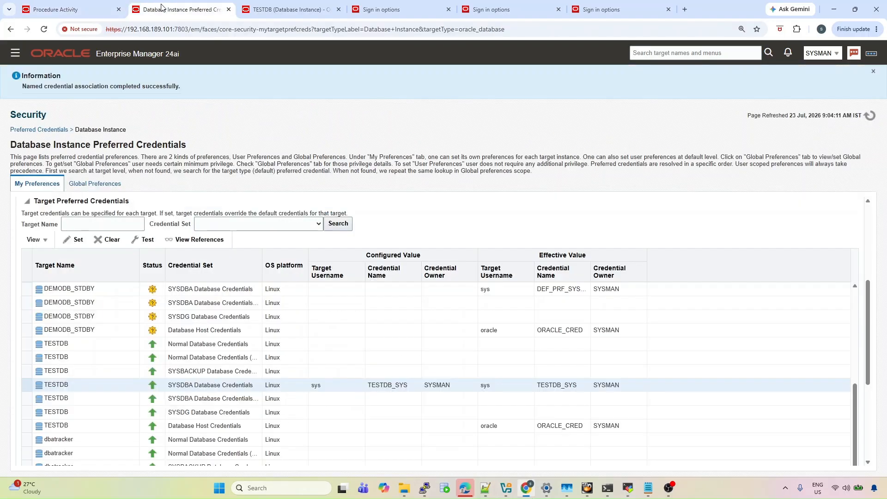
{"action": "left_click", "coordinate": [261, 8]}
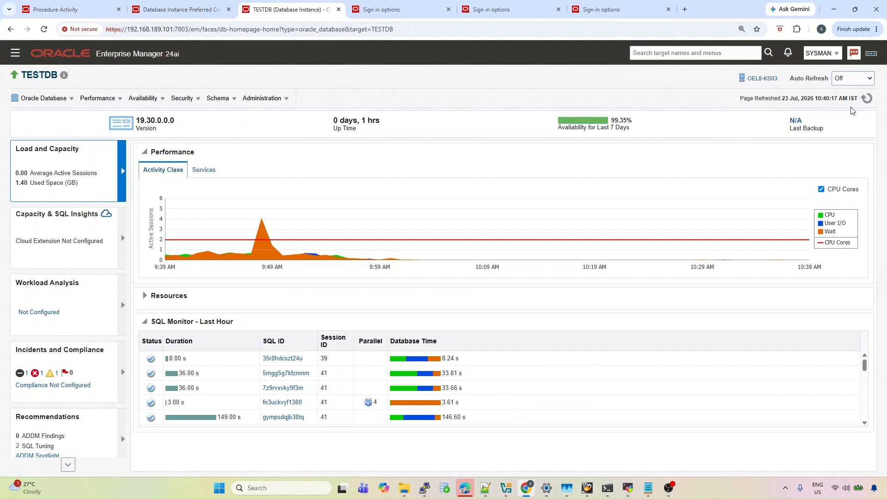